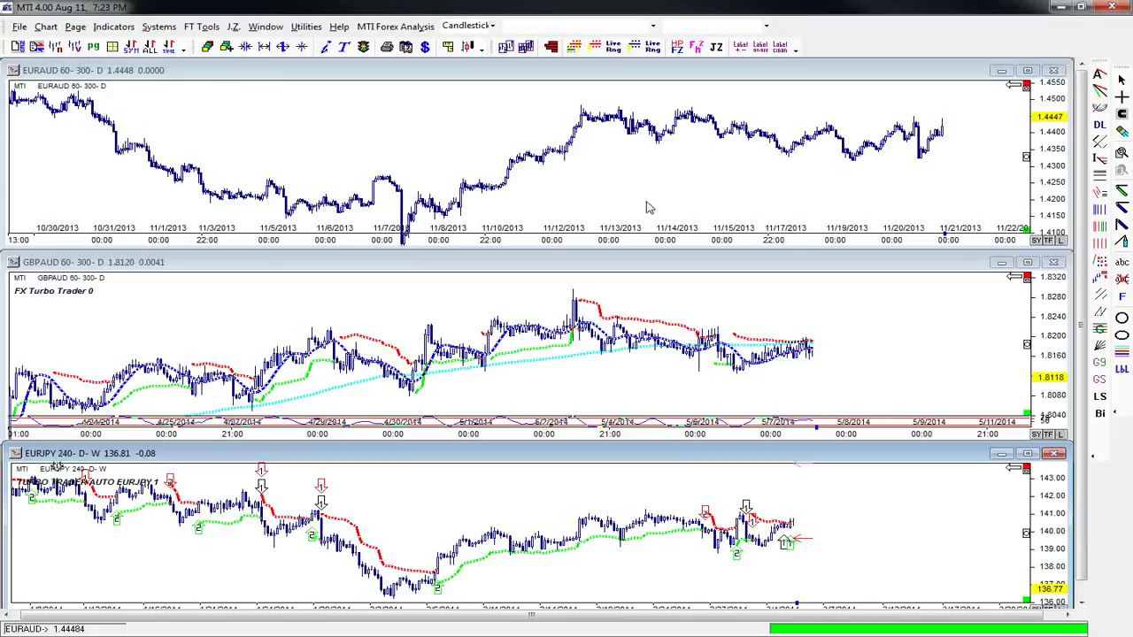
Step: Maximize the EURAUD 60-minute chart window and enlarge the most recent bars
left_click(1028, 70)
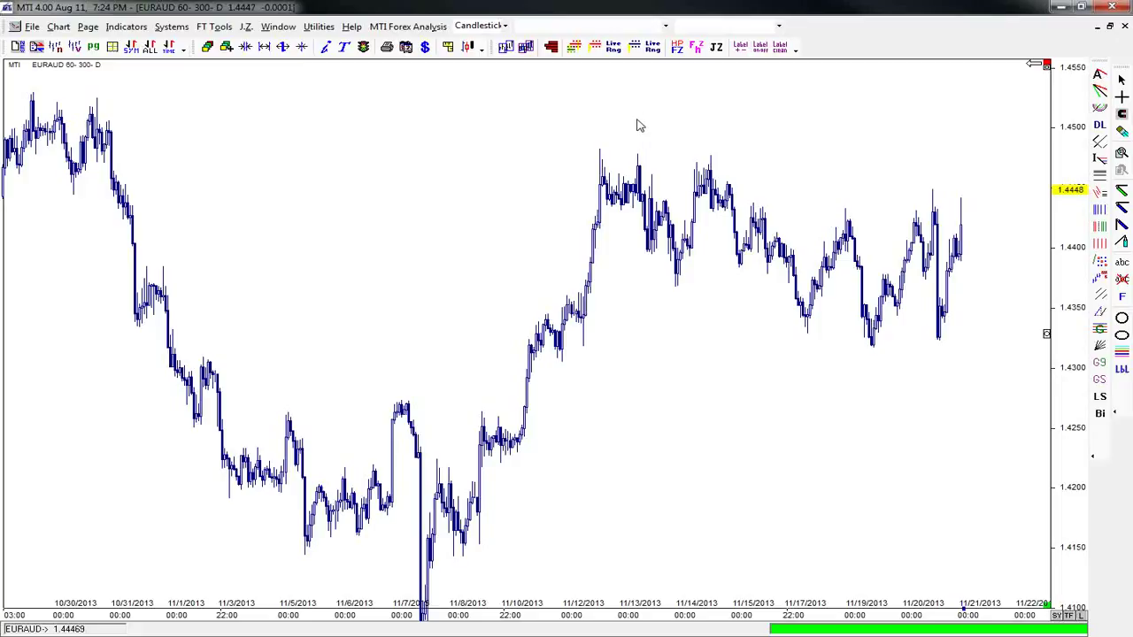
scroll(640, 126, "up", 2)
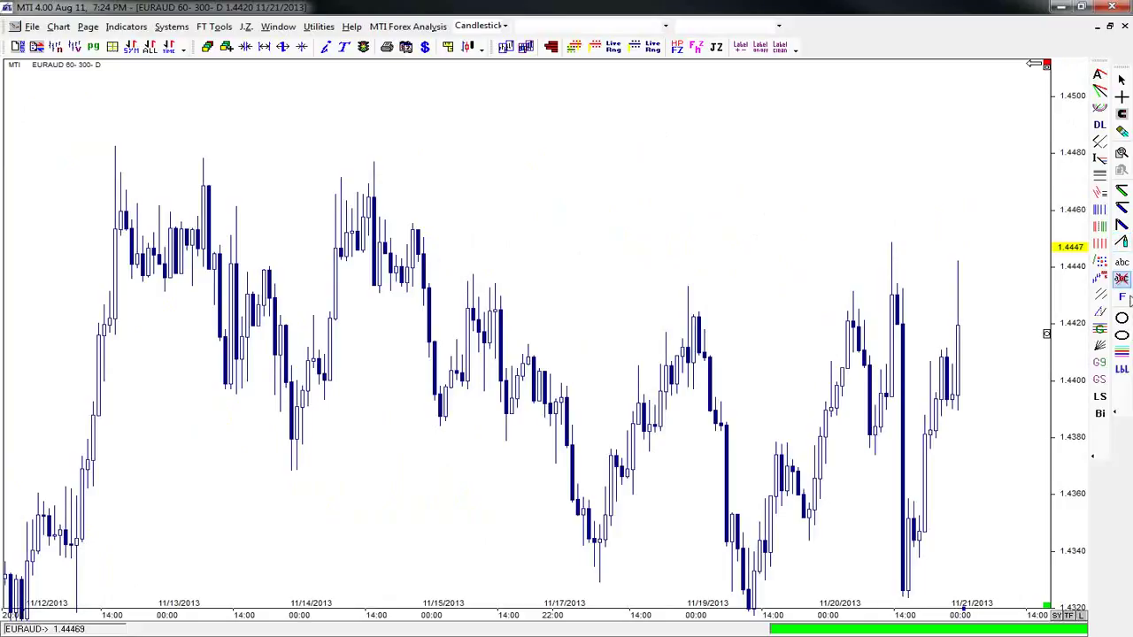
Step: Trace the price swings with an orange zigzag line from the 11/12/2013 low to the second major peak on 11/14/2013
left_click(1119, 370)
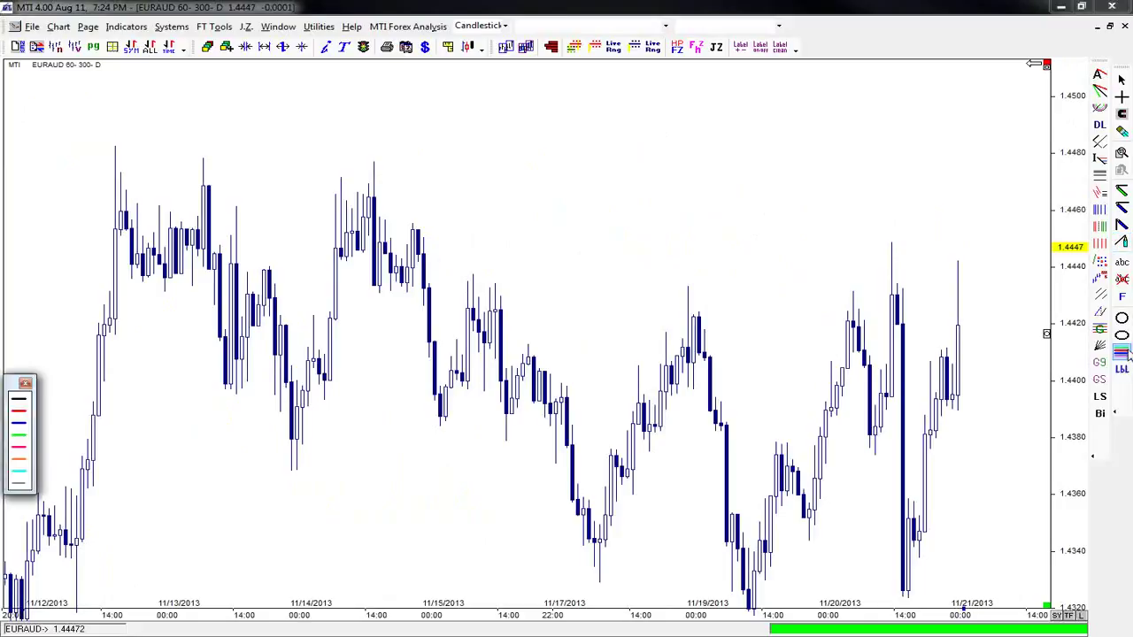
left_click(19, 460)
mouse_move(79, 540)
left_mouse_down()
mouse_move(127, 316)
mouse_move(131, 175)
left_mouse_up()
left_click(121, 173)
left_click(142, 253)
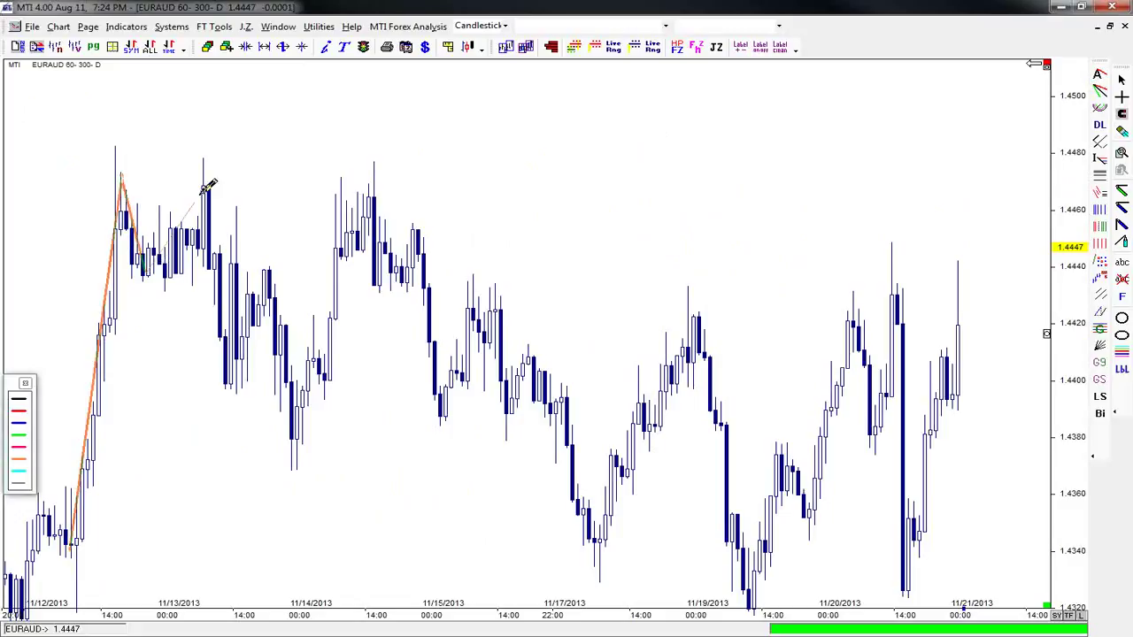
left_click(205, 186)
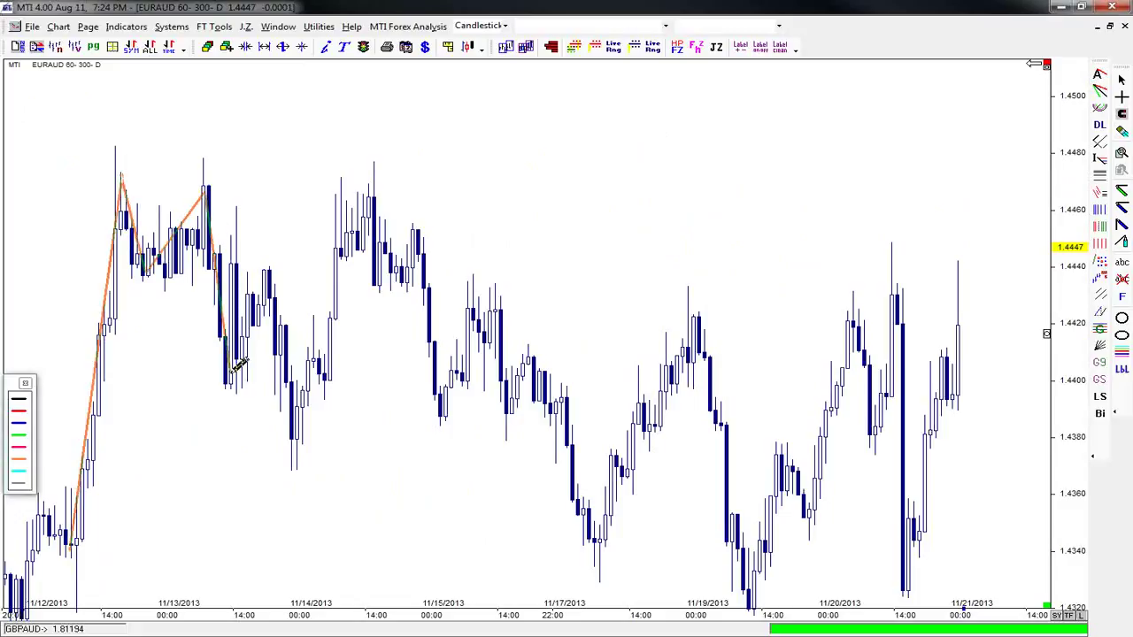
left_click(229, 382)
left_click(269, 283)
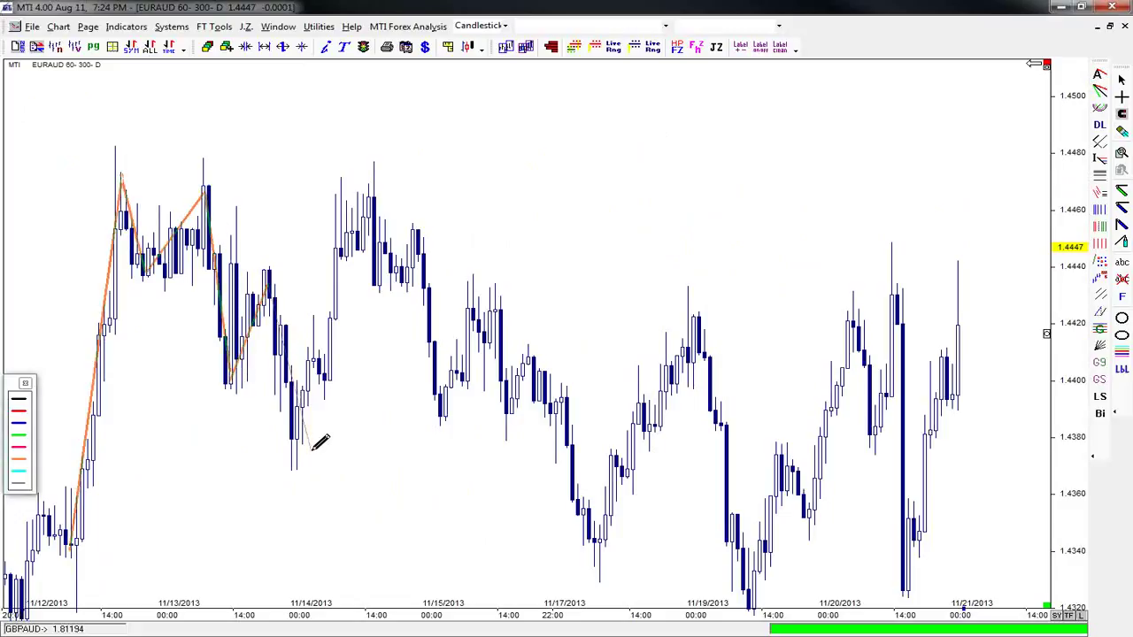
left_click(299, 447)
left_click(371, 187)
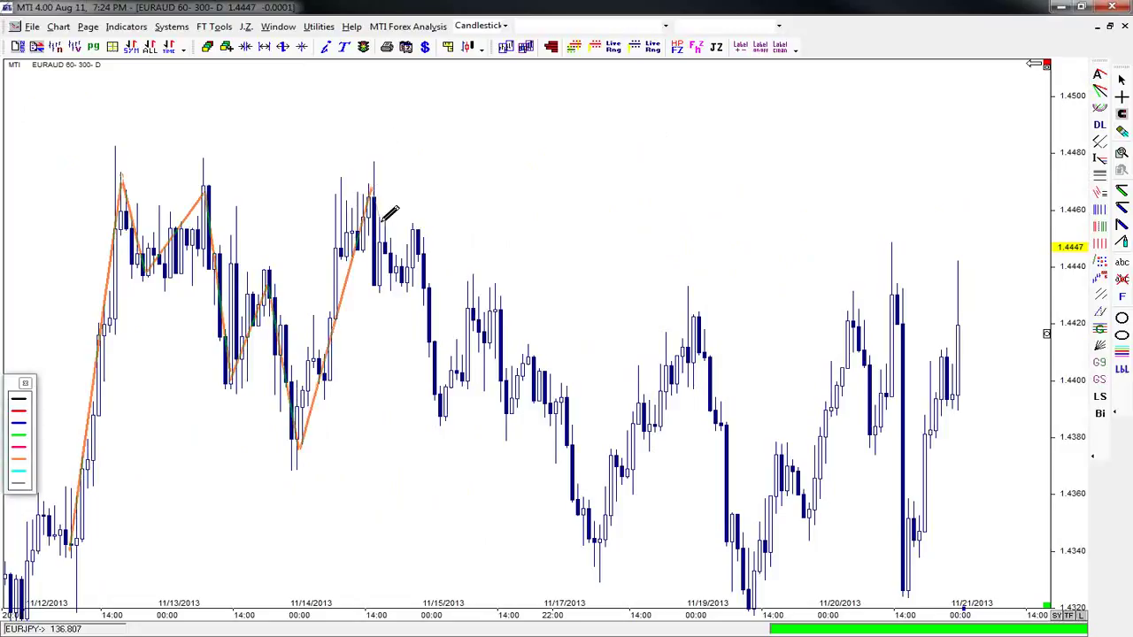
Step: Continue the orange zigzag through the declining swings and the rebound to the peak near 11/19/2013, then end the drawing
left_click(398, 281)
left_click(412, 249)
left_click(442, 417)
left_click(484, 308)
left_click(512, 409)
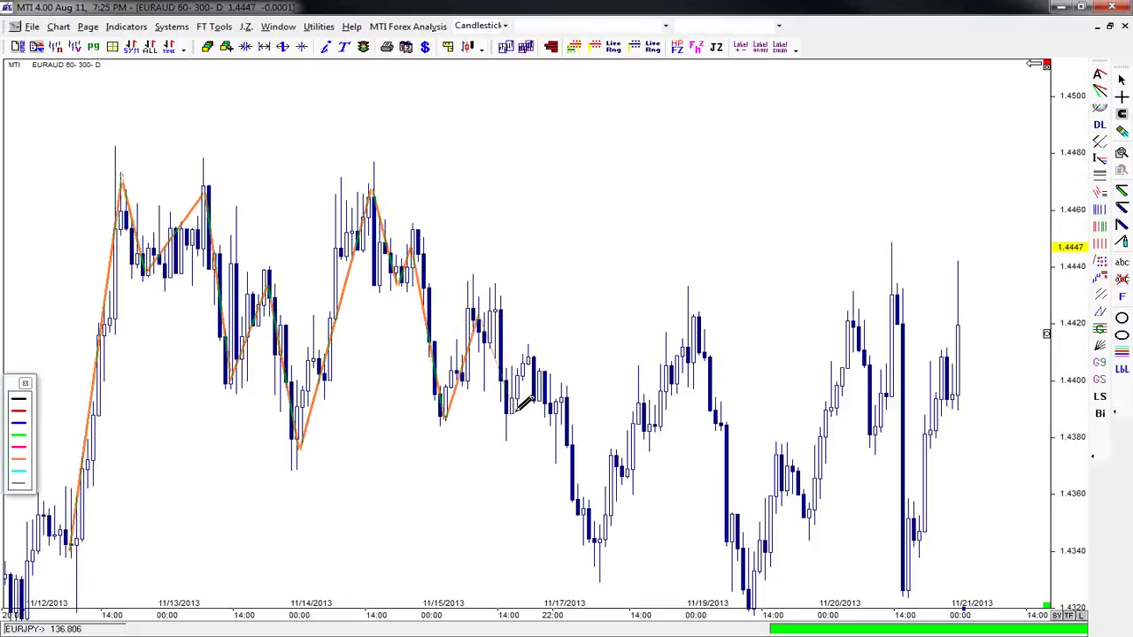
left_click(533, 358)
left_click(590, 542)
left_click(610, 451)
left_click(630, 477)
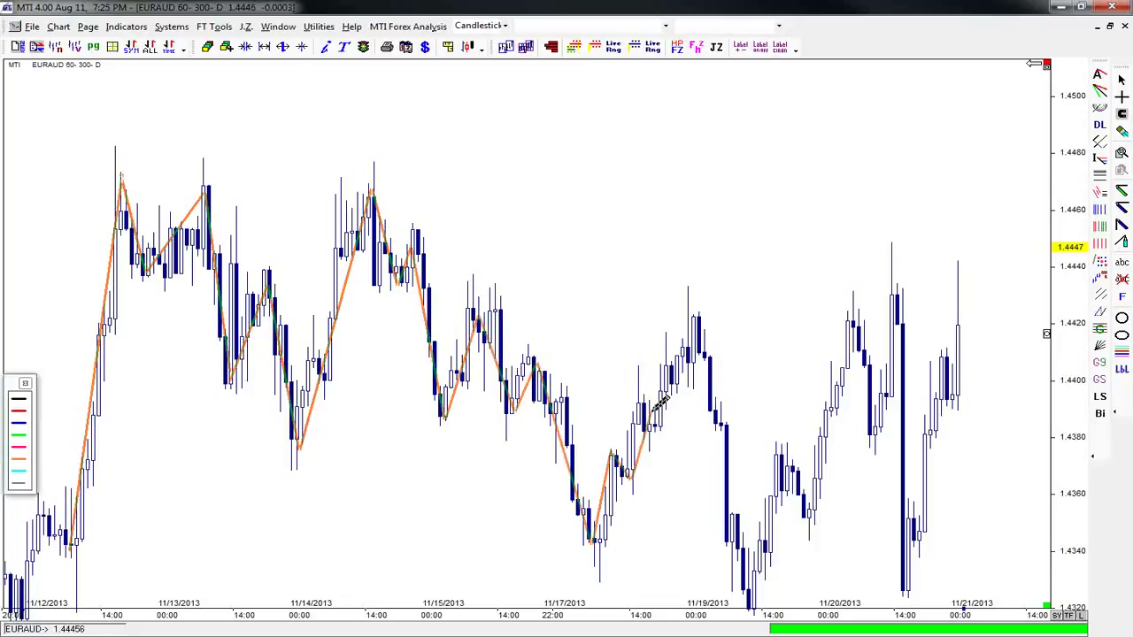
left_click(655, 421)
right_click(702, 314)
key("Escape")
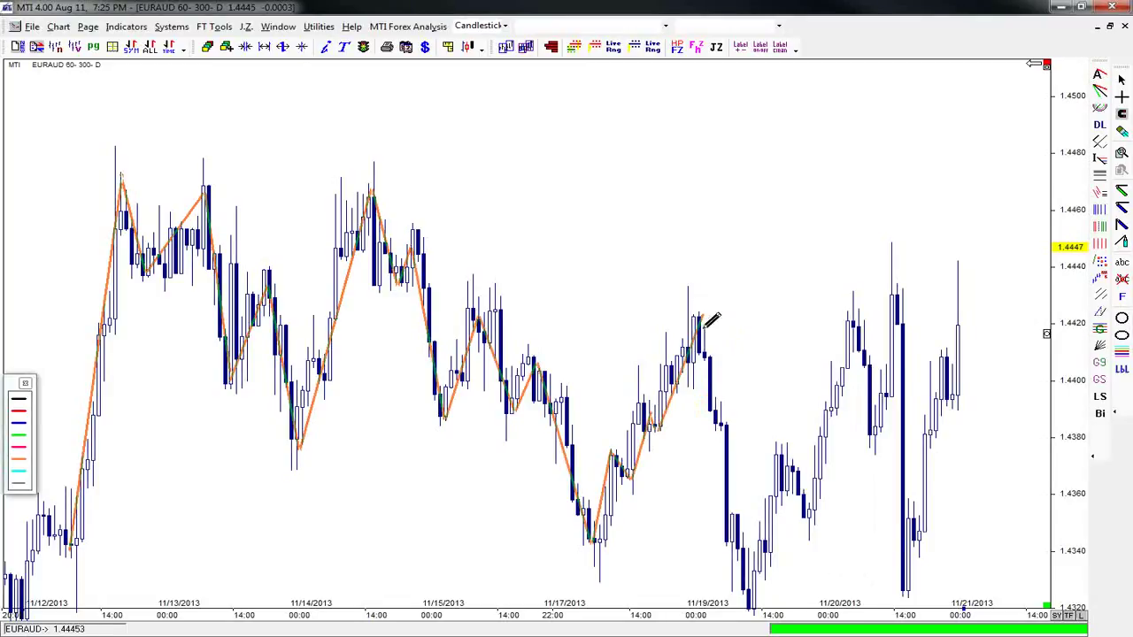
right_click(62, 350)
left_click(106, 356)
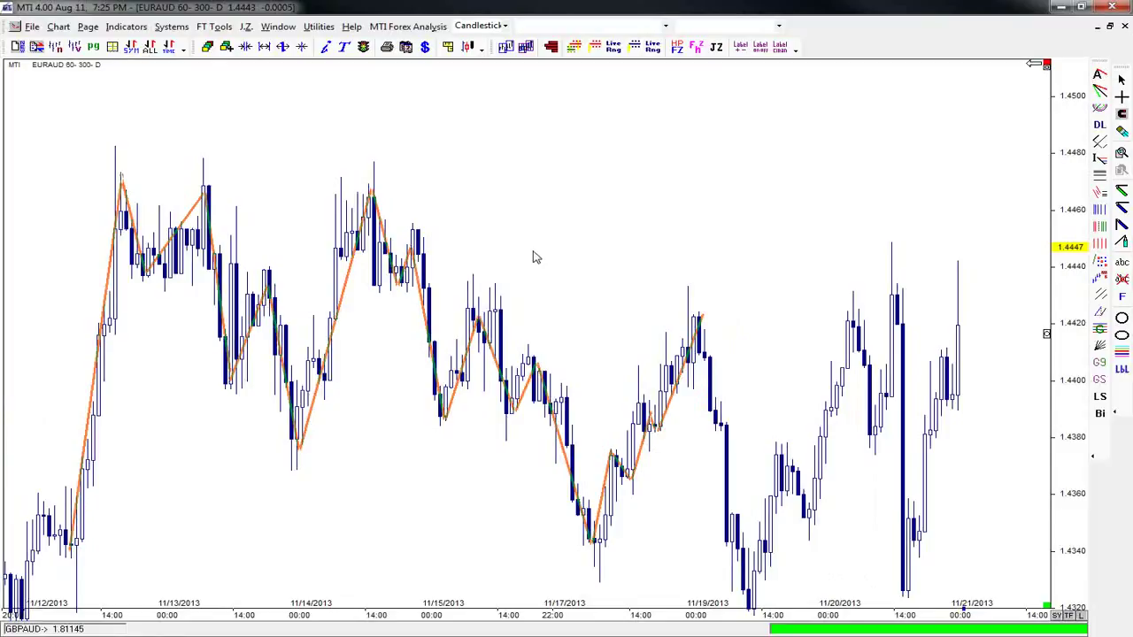
Step: Delete the orange zigzag line from the EURAUD chart
scroll(533, 257, "down", 5)
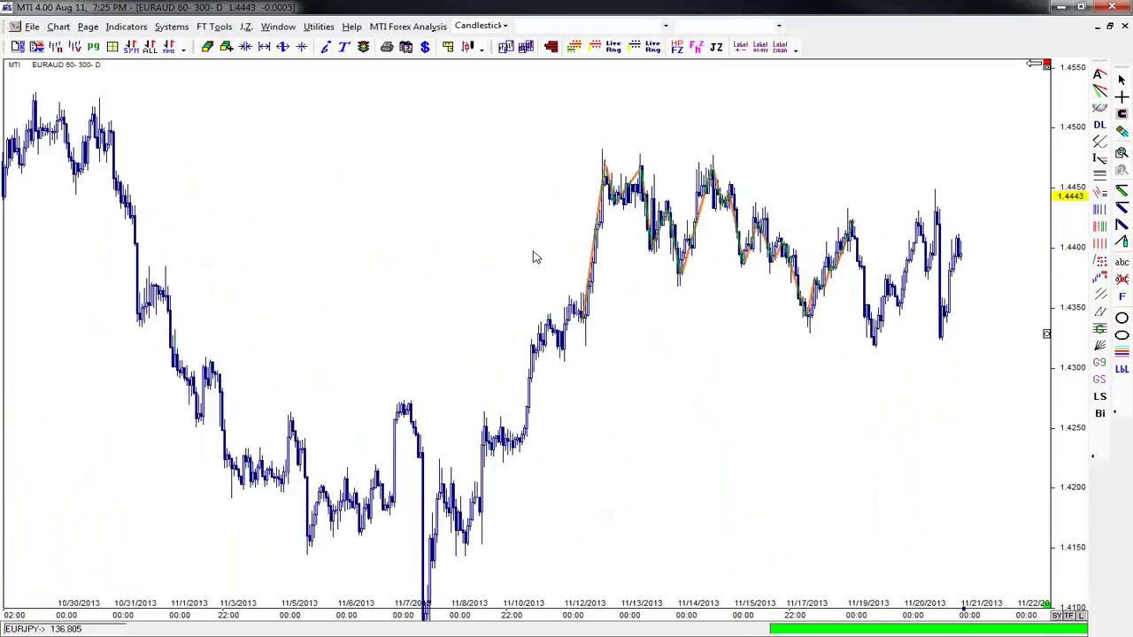
scroll(533, 257, "up", 2)
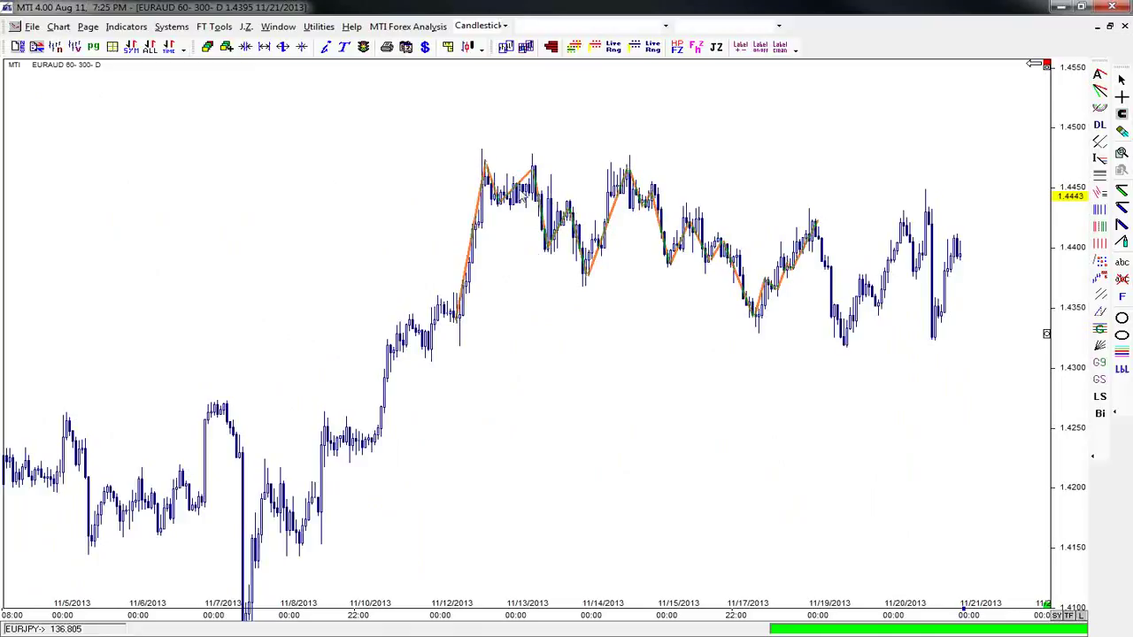
right_click(516, 191)
left_click(554, 224)
left_click(559, 371)
Step: Draw a black horizontal line across the chart at the latest bar's price, about 1.4395, and dismiss the line colour palette
left_click(1100, 395)
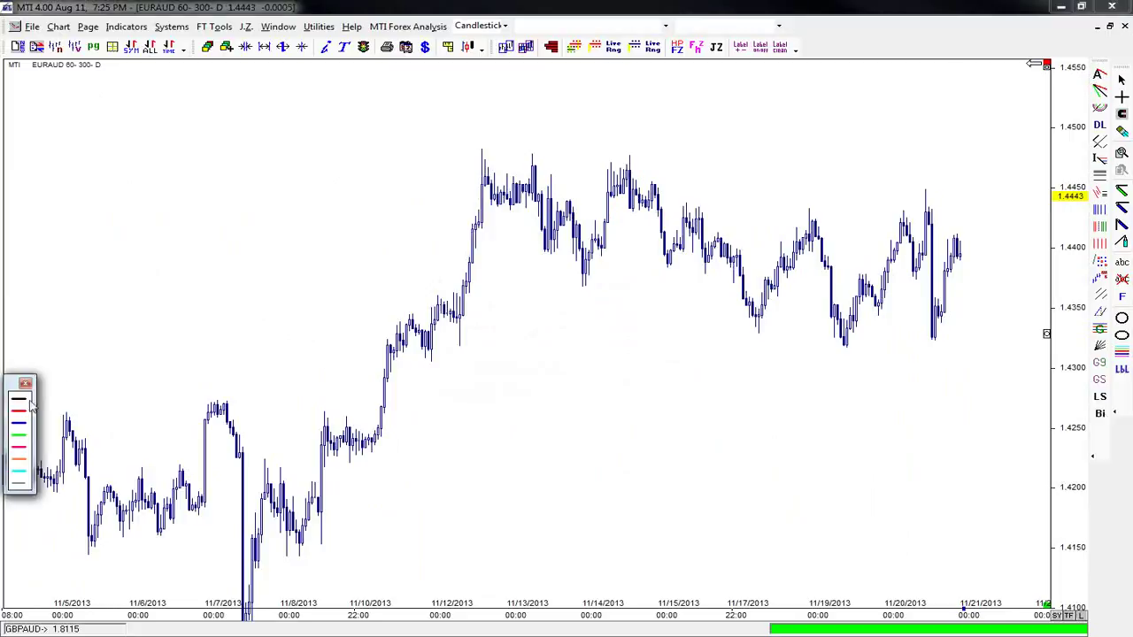
left_click(969, 253)
right_click(969, 254)
left_click(1009, 231)
right_click(986, 237)
left_click(1000, 237)
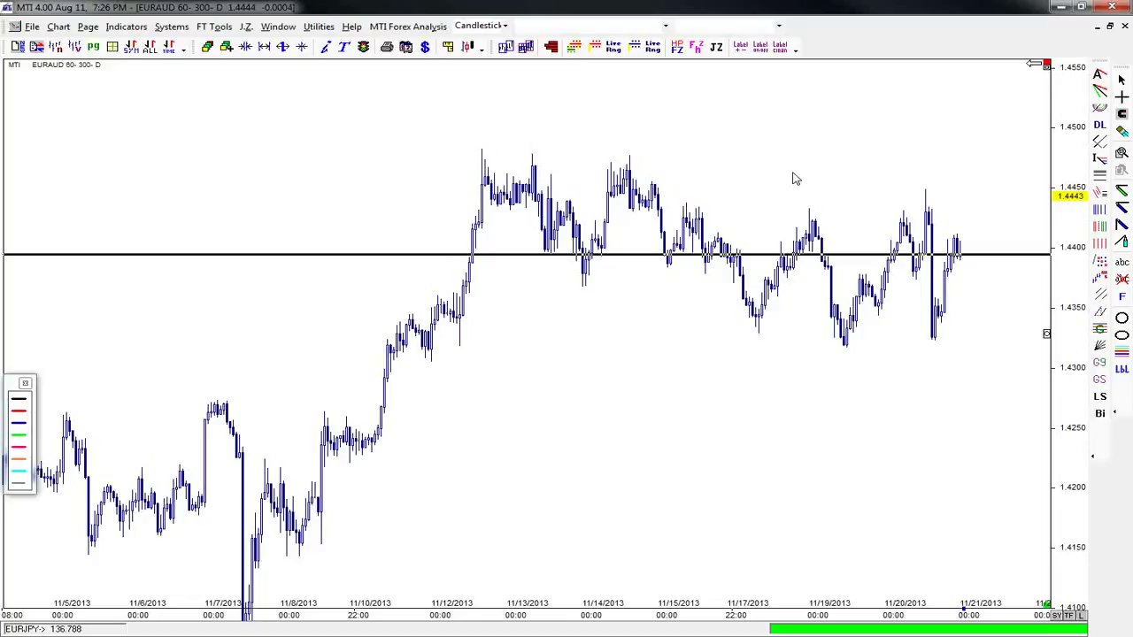
left_click(25, 383)
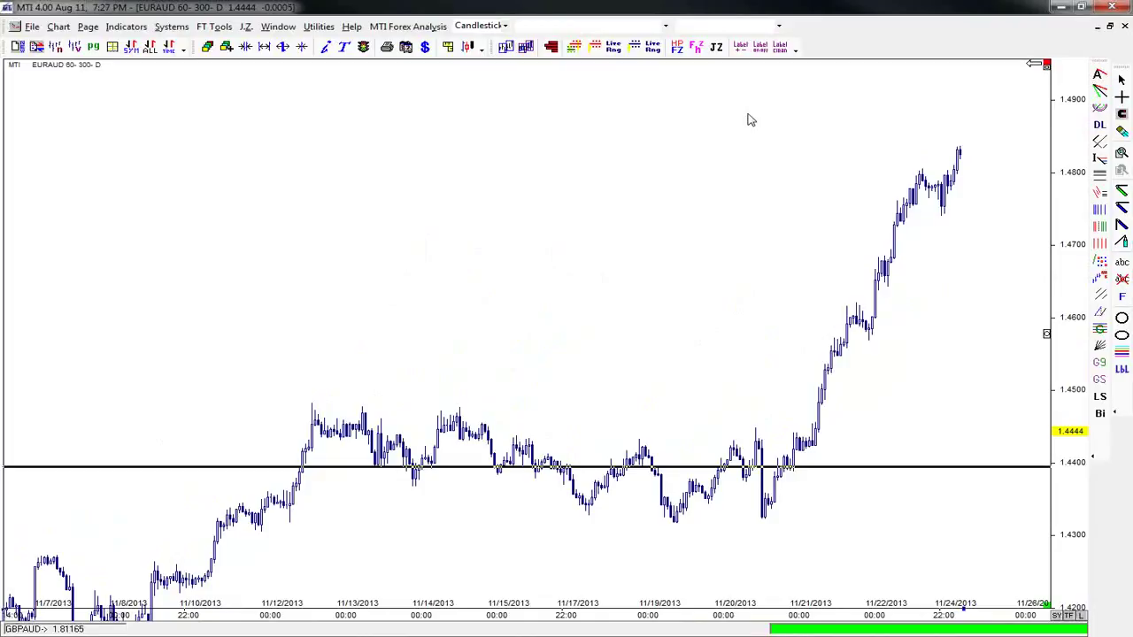
Step: Measure the price range of the rally from the black line on 11/21/2013 to the high on 11/25/2013, then clear the measurement
left_click(1100, 412)
left_click_drag(792, 465, 963, 150)
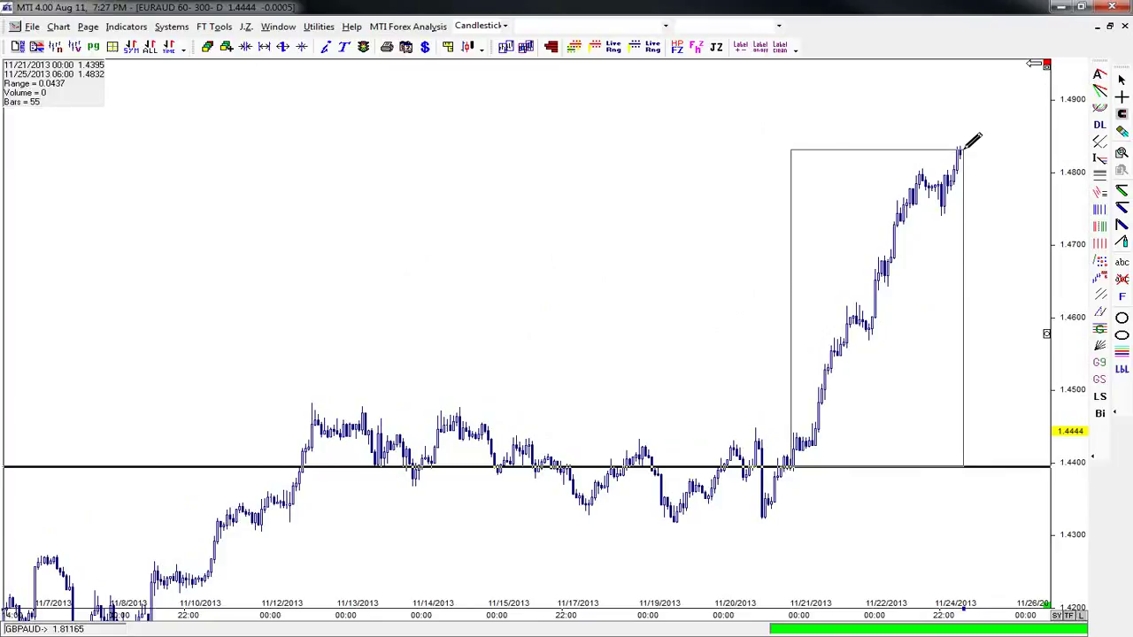
right_click(963, 151)
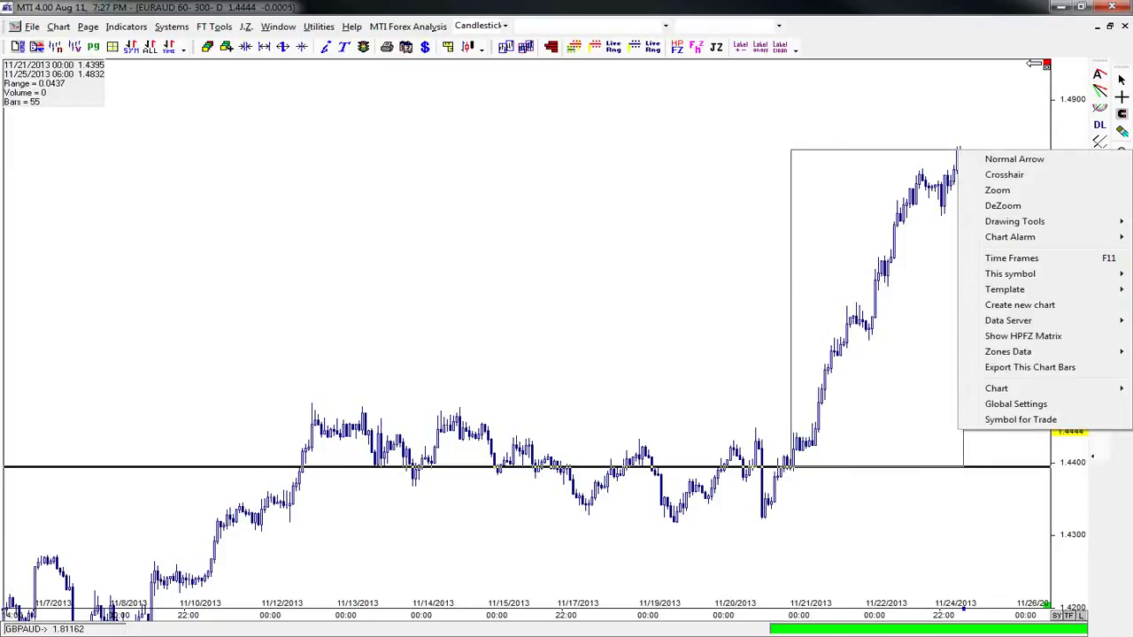
key("Escape")
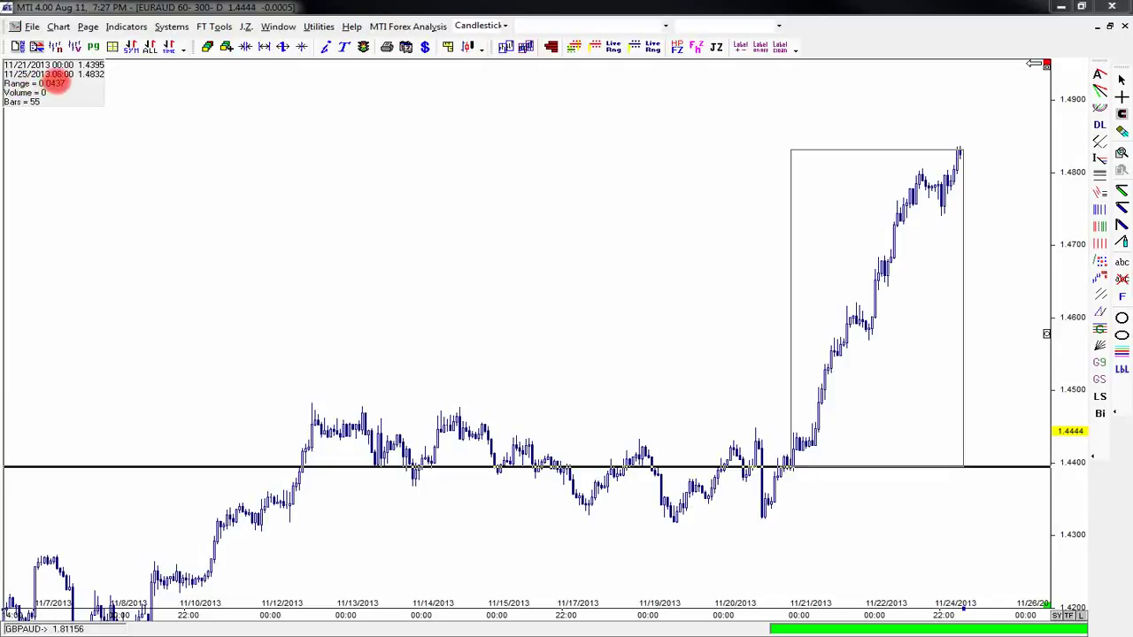
left_click_drag(55, 82, 289, 146)
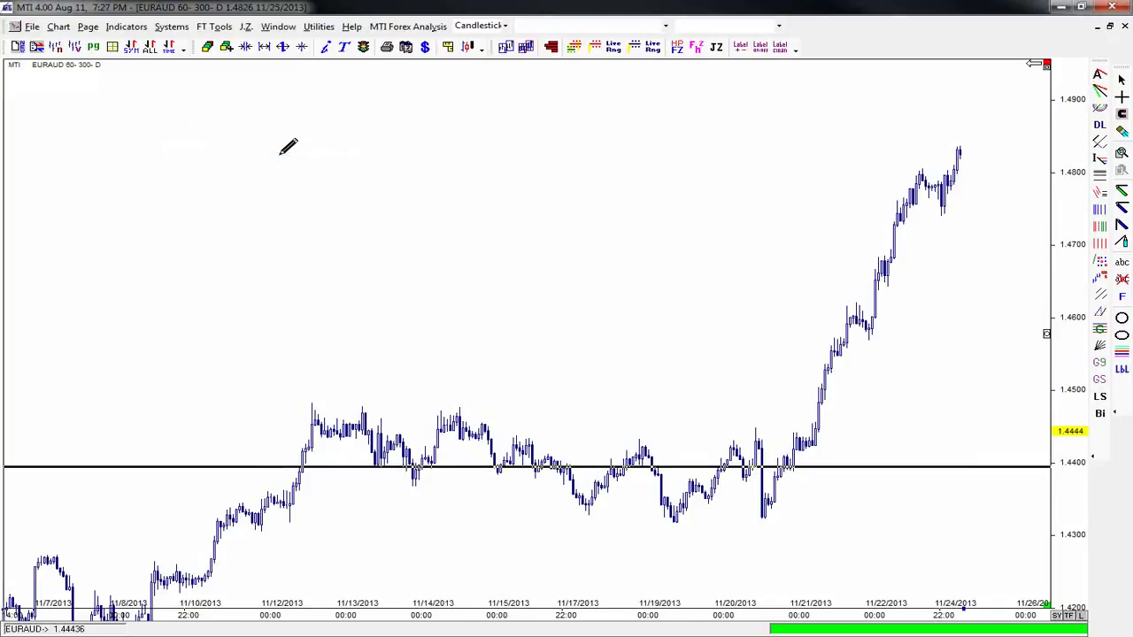
Step: Add the text note "+437 Pips = $4,370 Profit in 5 Days" in the empty area beside the rally
left_click(1122, 262)
type("+437 Pips = $4,370 Profit")
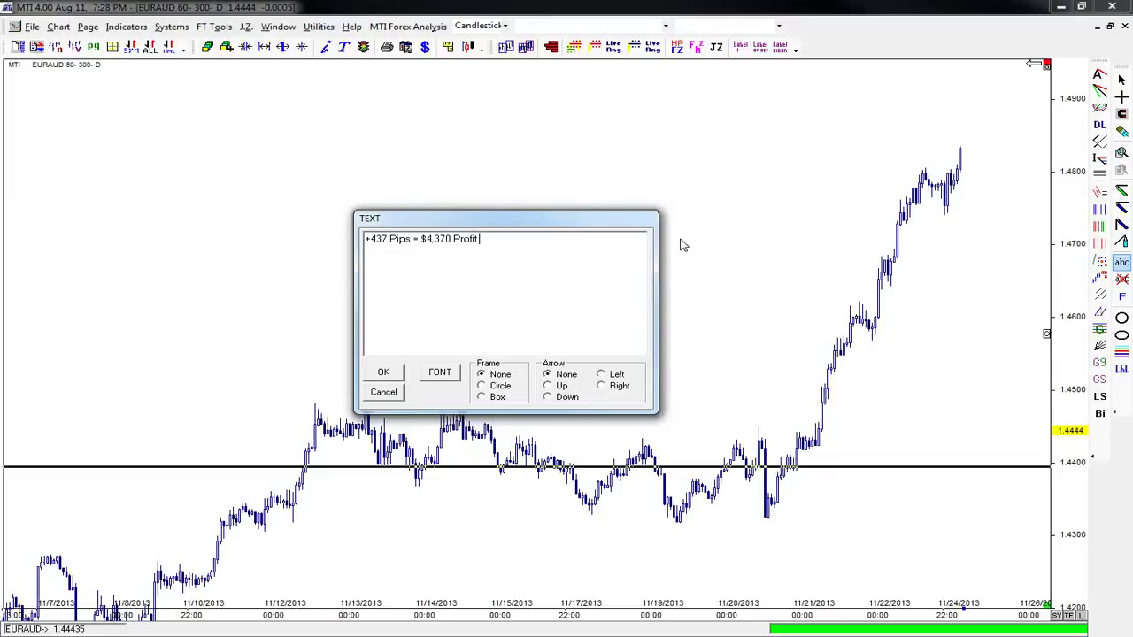
type("in 5 Days")
left_click(383, 373)
left_click_drag(850, 222, 593, 232)
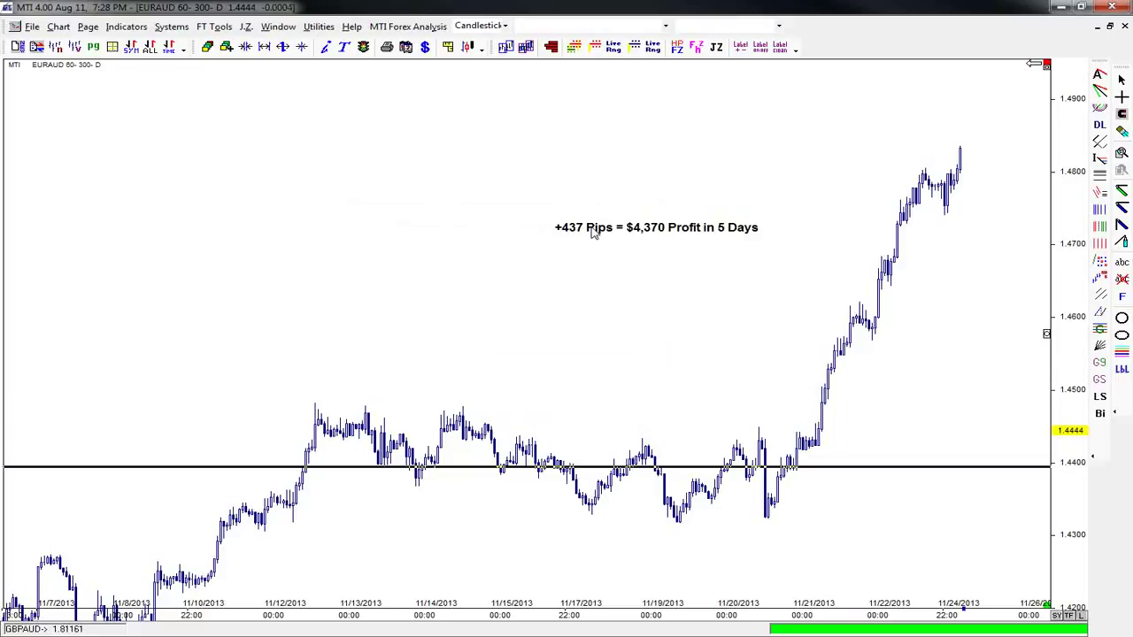
left_click_drag(593, 230, 589, 239)
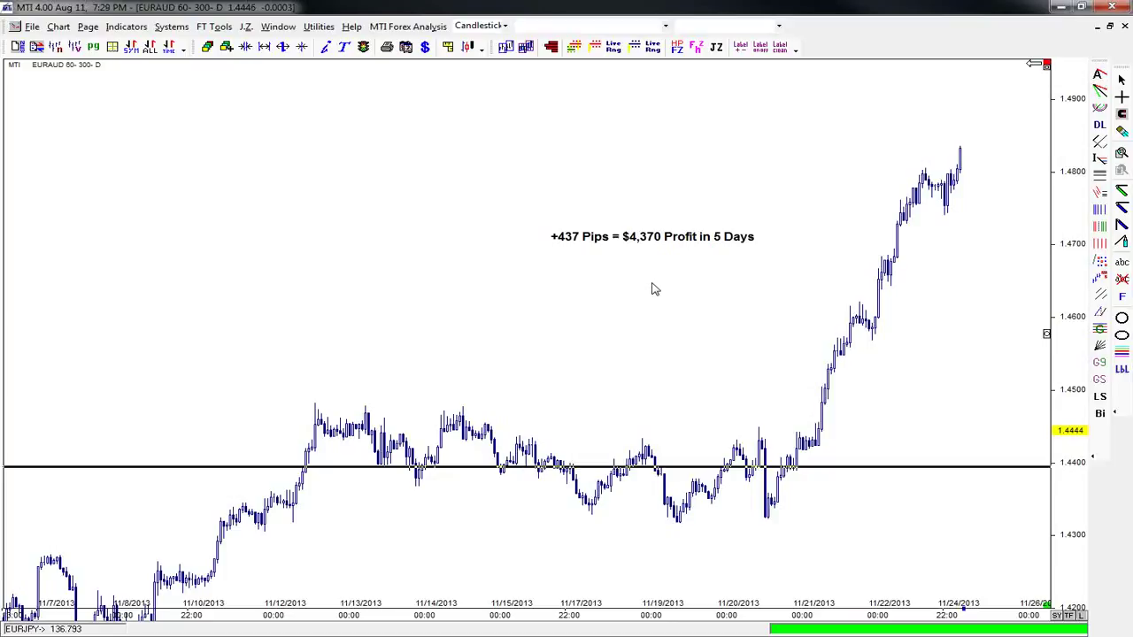
Step: Delete the black horizontal line from the chart
right_click(356, 466)
left_click(426, 493)
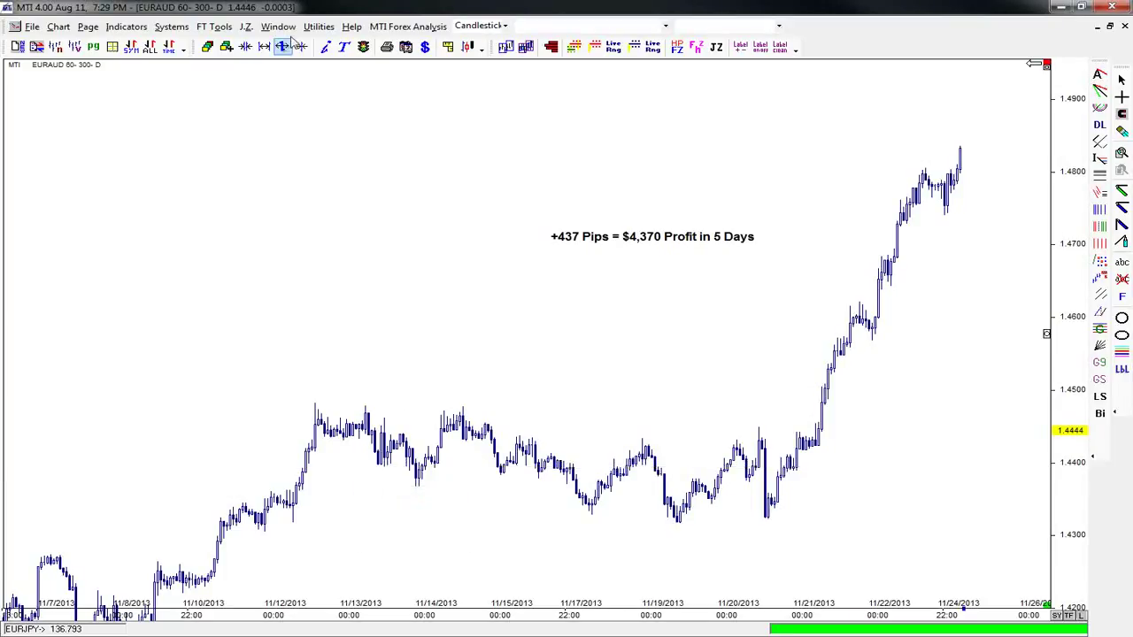
Step: Apply the FX Turbo Trader system to the EURAUD chart and shrink its oscillator pane to a thin strip
left_click(175, 32)
right_click(188, 291)
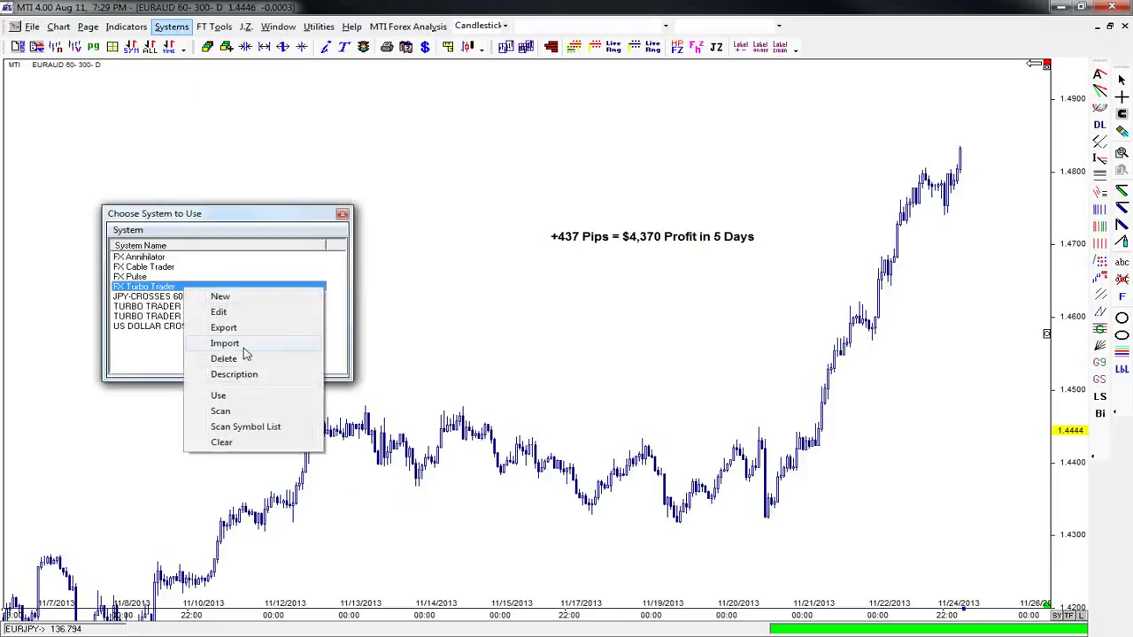
left_click(245, 400)
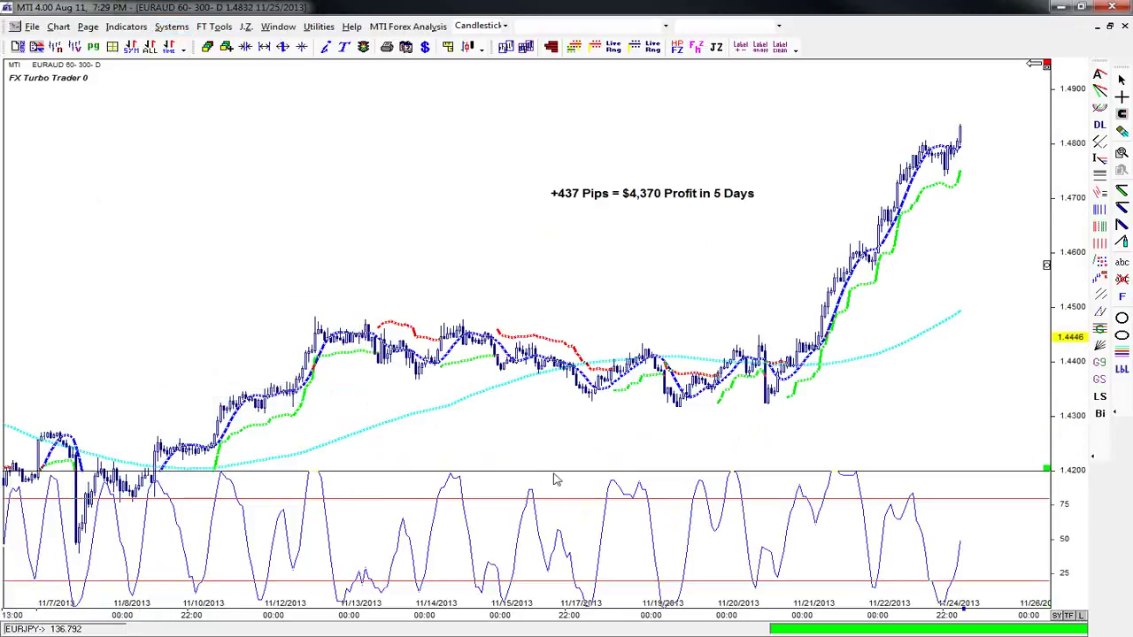
left_click_drag(573, 471, 522, 574)
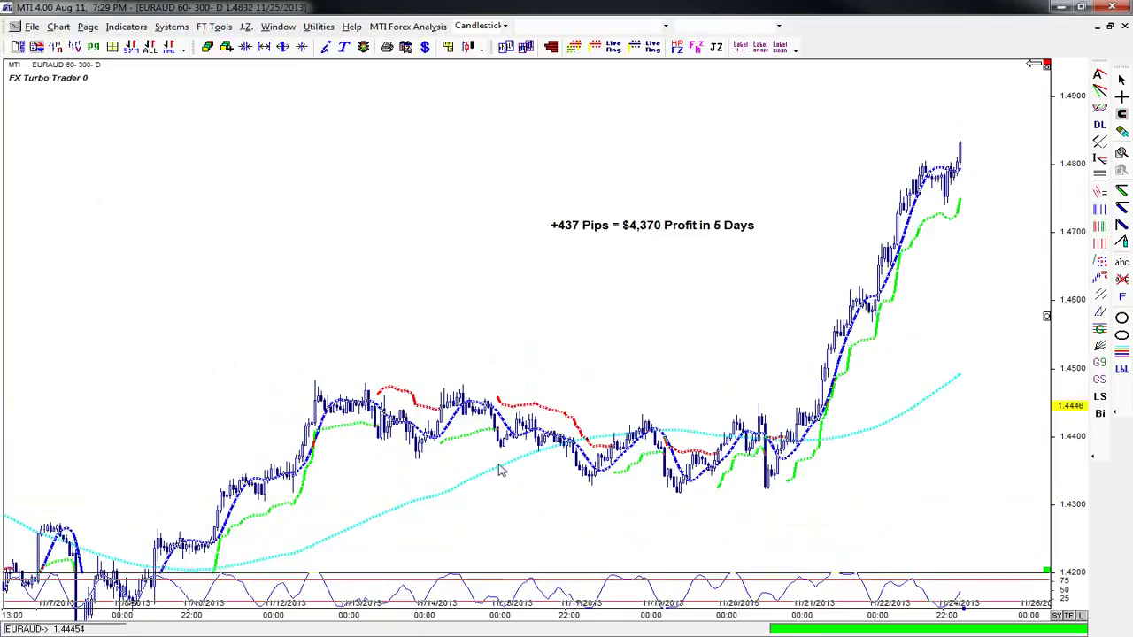
Step: Add the text label "BUY ZONE" above the rising prices around 10/29/2013 in the earlier chart history
left_click_drag(218, 331, 635, 263)
left_click_drag(169, 180, 198, 185)
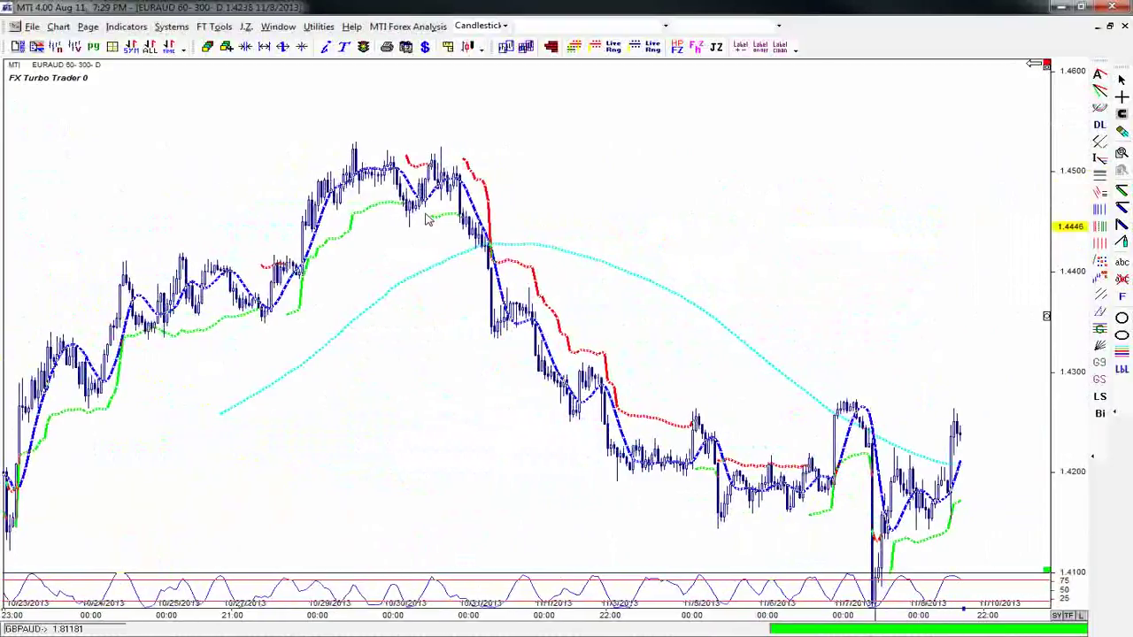
scroll(427, 219, "up", 2)
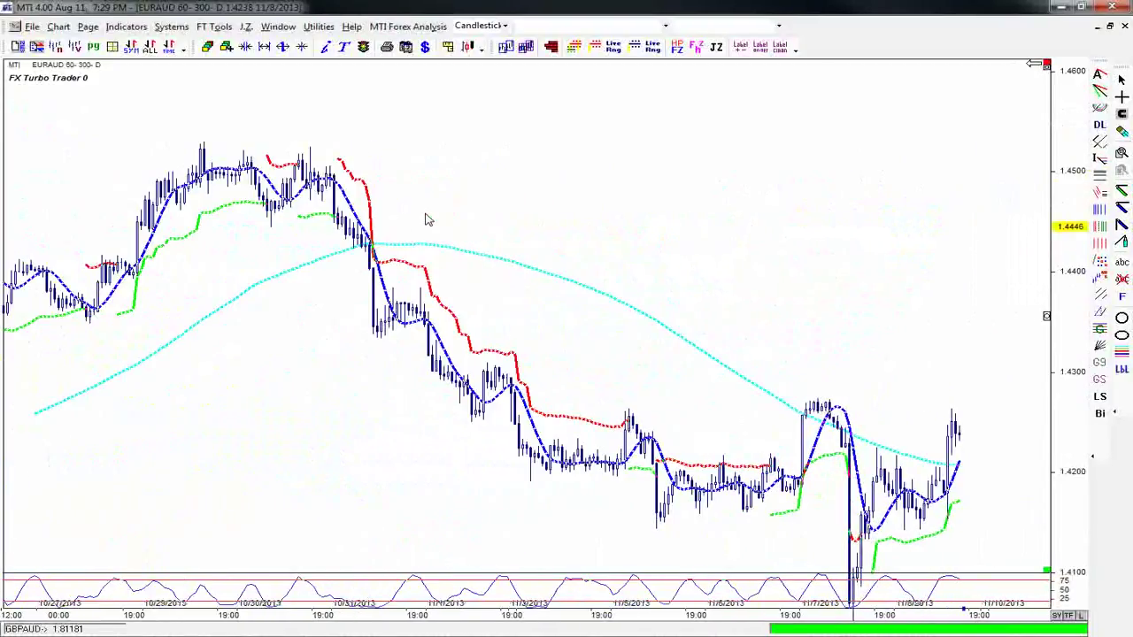
scroll(531, 208, "up", 4)
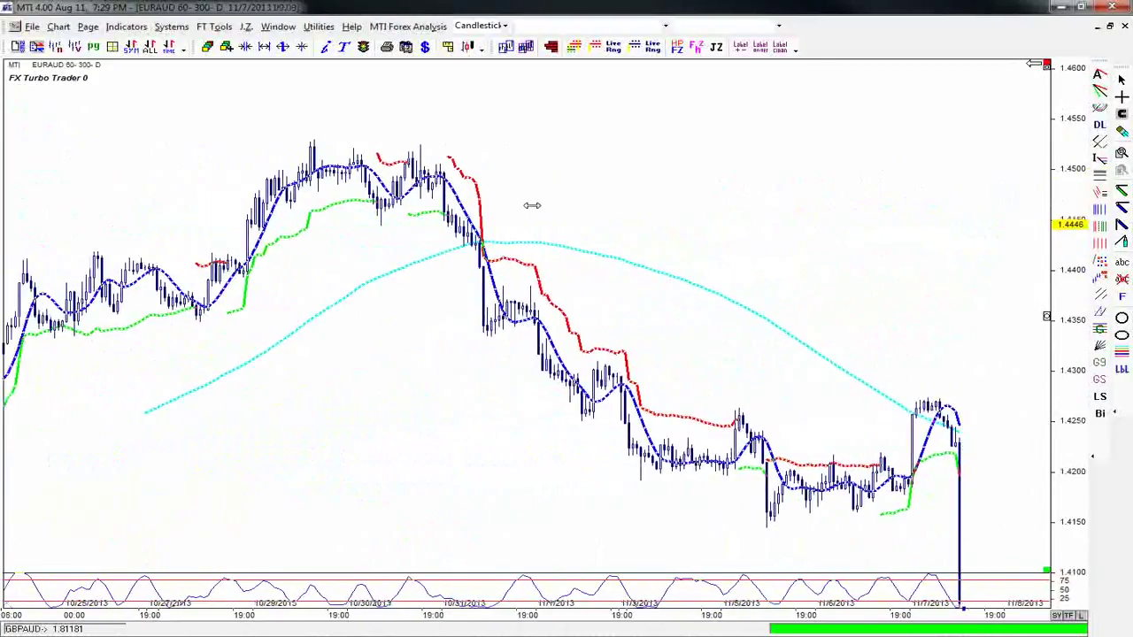
left_click_drag(486, 190, 753, 218)
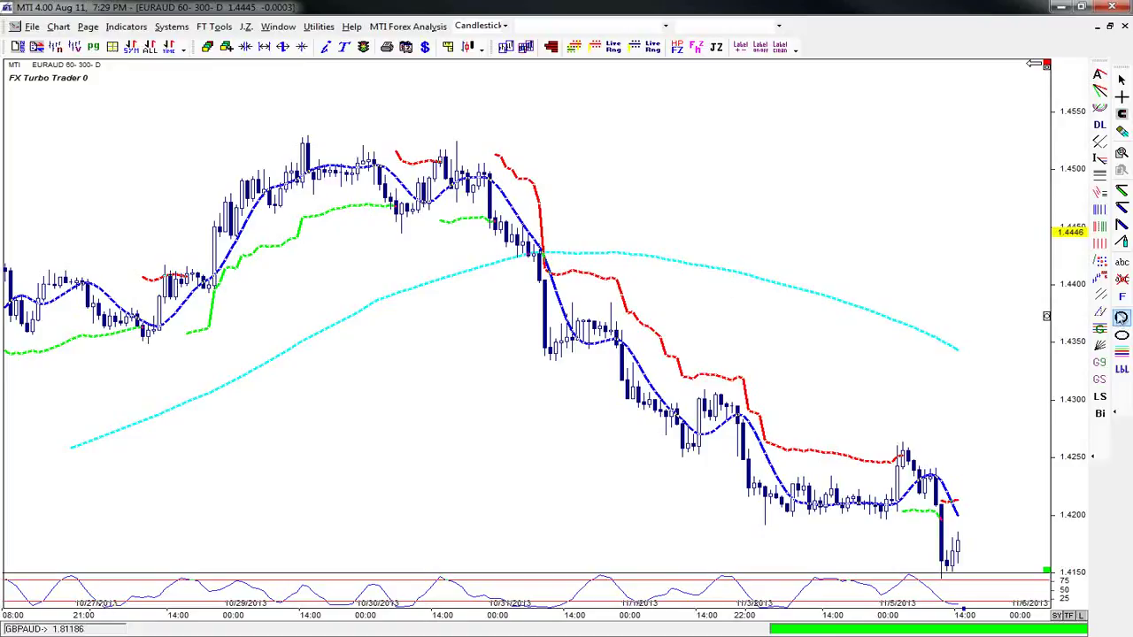
left_click(1122, 263)
type("BUY ZONE")
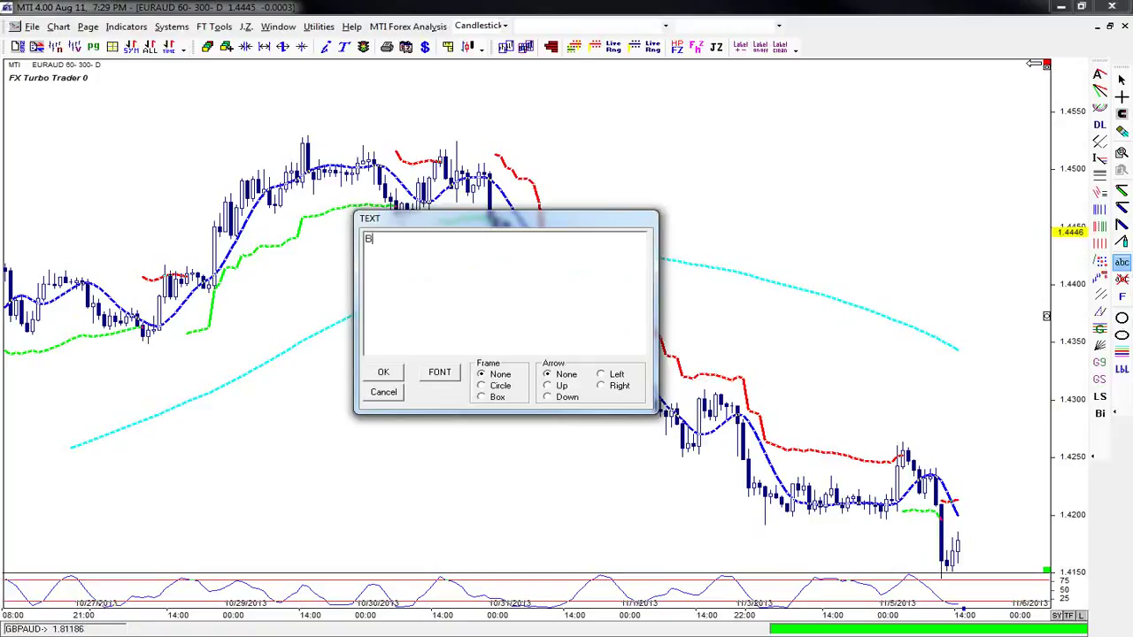
left_click(383, 371)
left_click(203, 106)
left_click(220, 139)
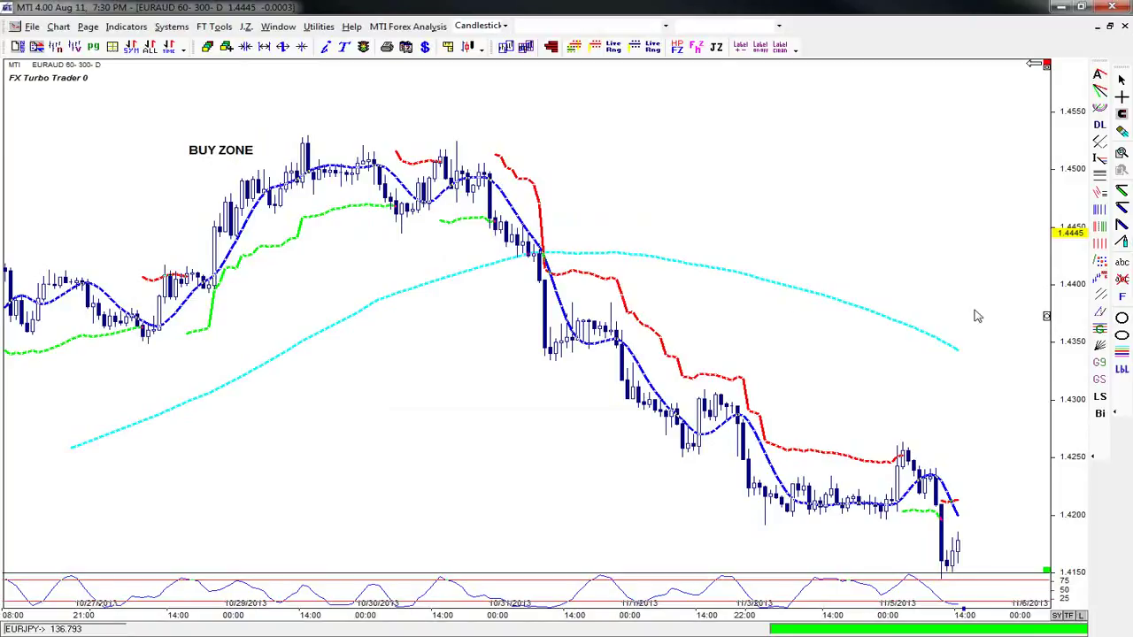
Step: Add the text label "SELL ZONE" above the red dotted line along the early November 2013 decline
left_click(1121, 264)
type("SELL ZONE")
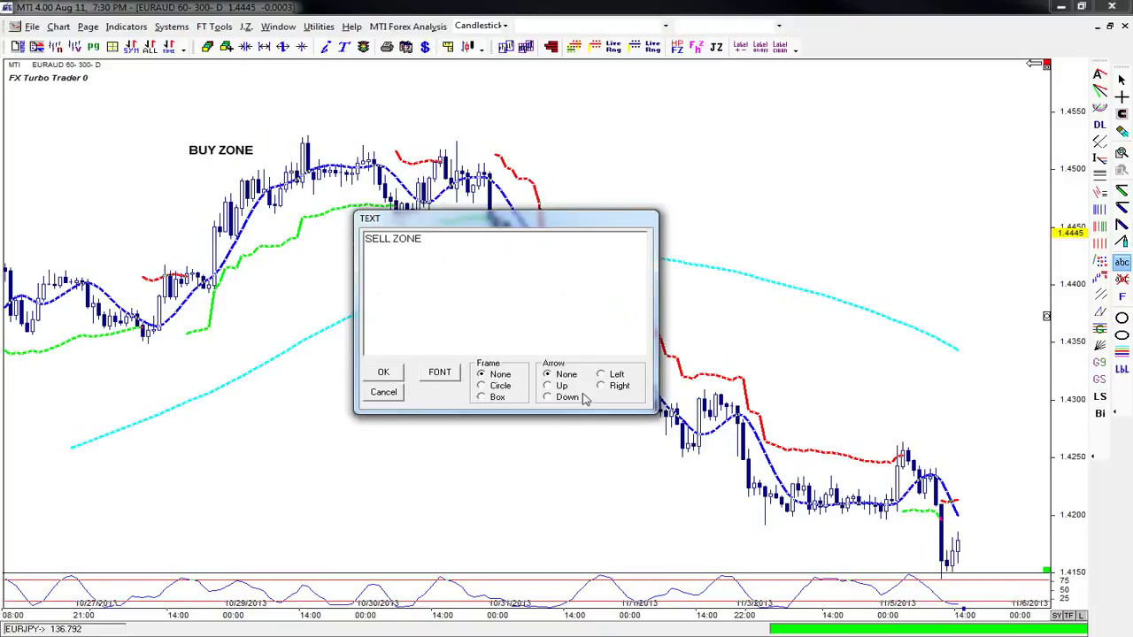
left_click(383, 371)
left_click(720, 307)
left_click_drag(748, 314, 729, 314)
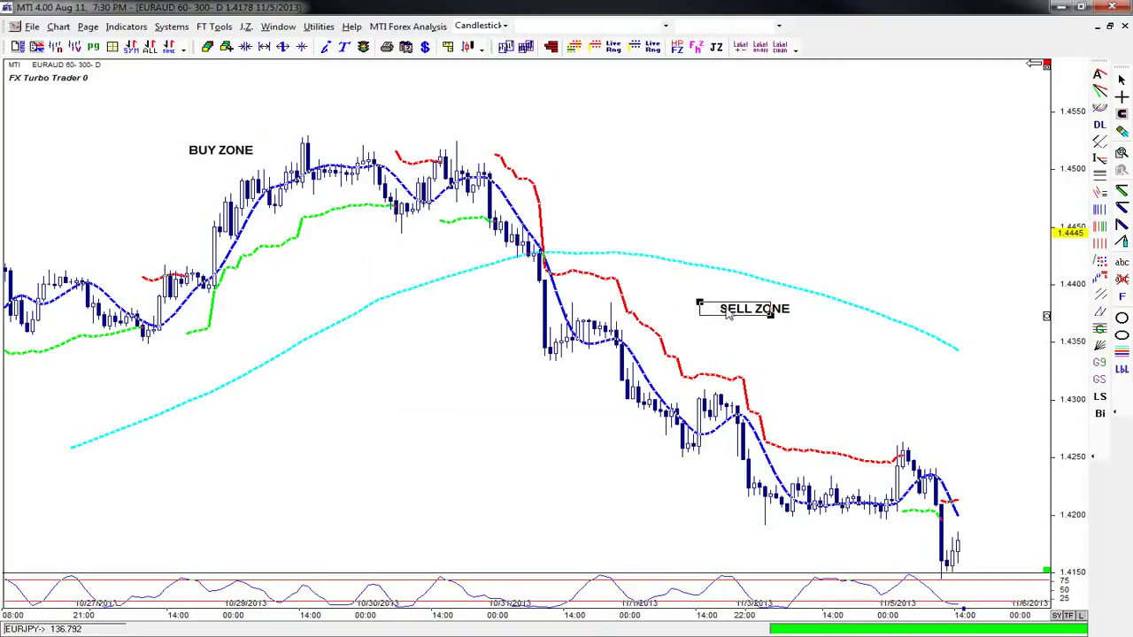
Step: Reposition the BUY ZONE and SELL ZONE labels beside the October 2013 rise and the early November 2013 decline
left_click(228, 153)
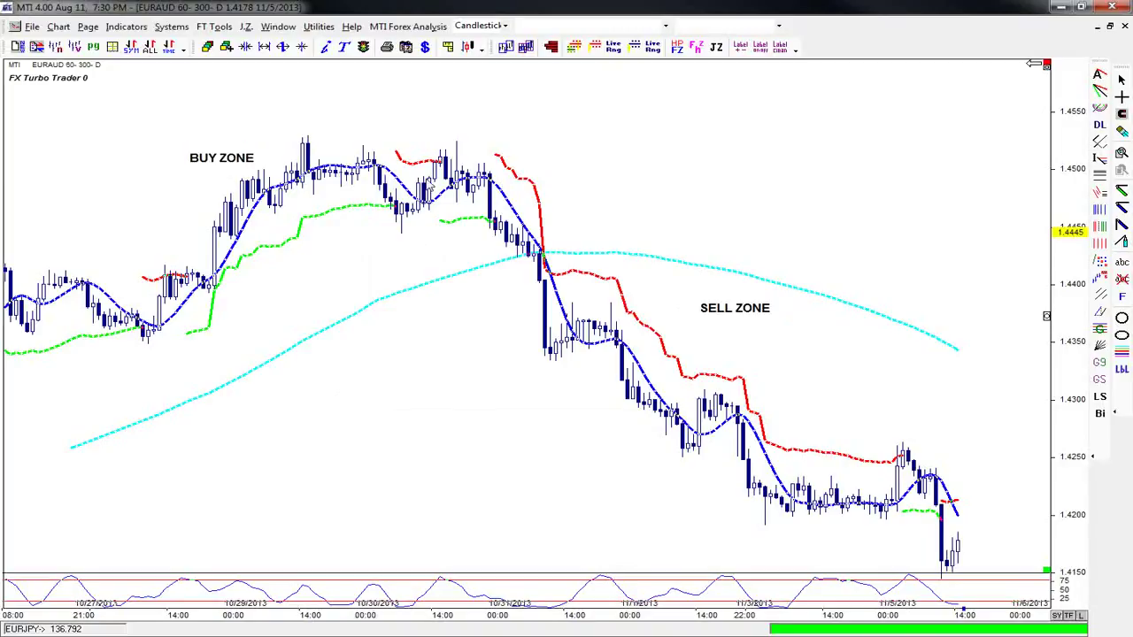
left_click_drag(232, 158, 218, 163)
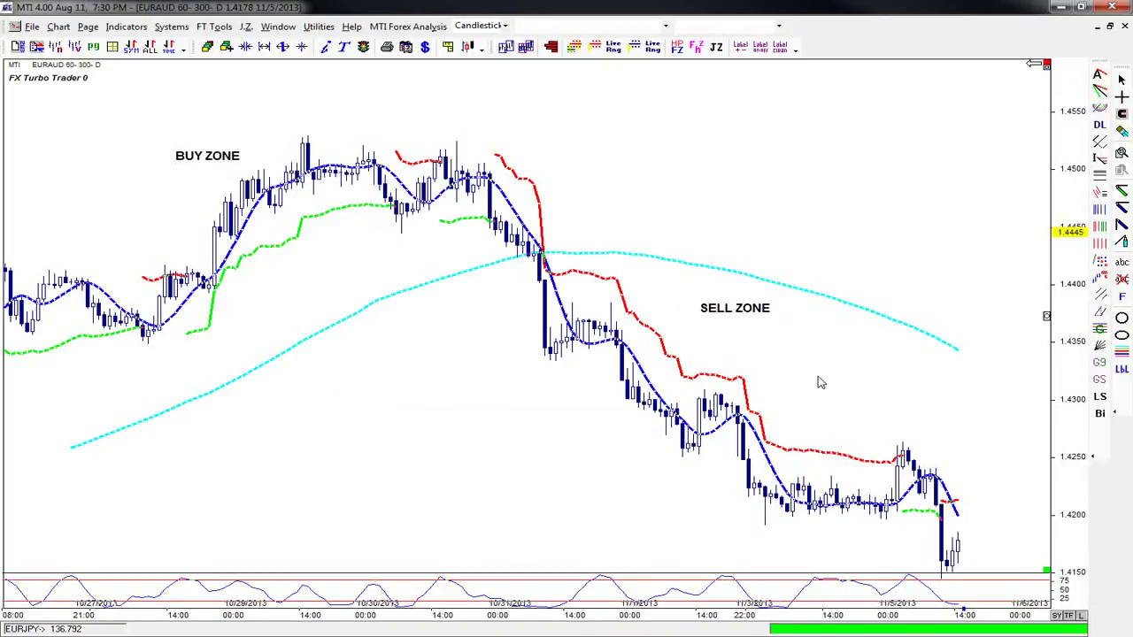
left_click_drag(743, 312, 708, 309)
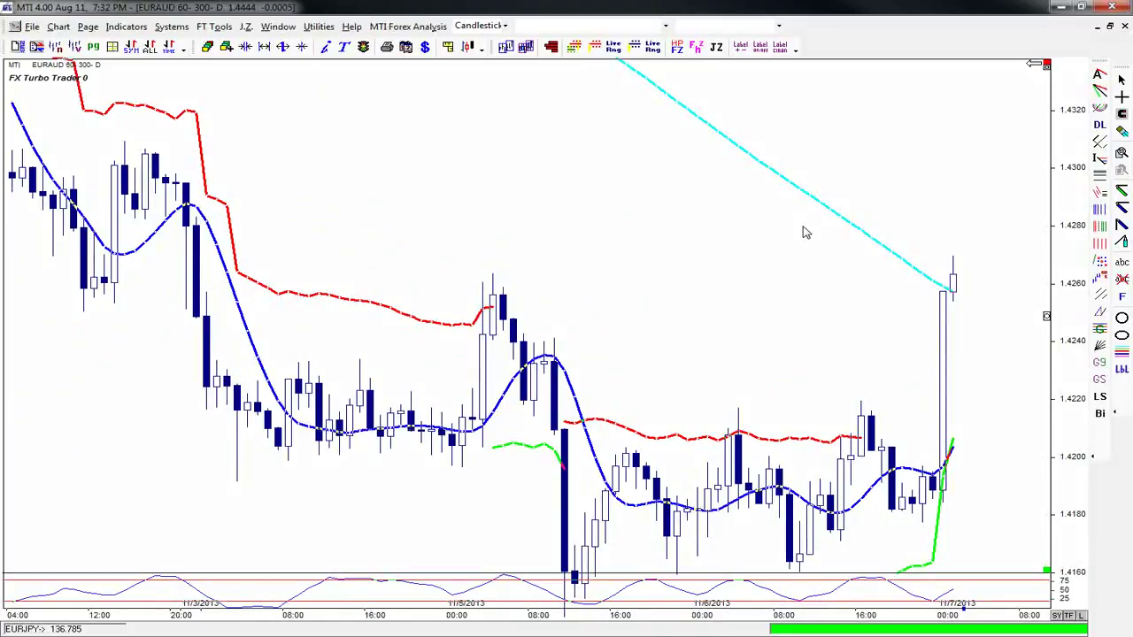
Step: Advance the EURAUD chart from 11/7/2013 into late November 2013 and examine how price moves against the system's red and green dotted lines
scroll(806, 232, "down", 3)
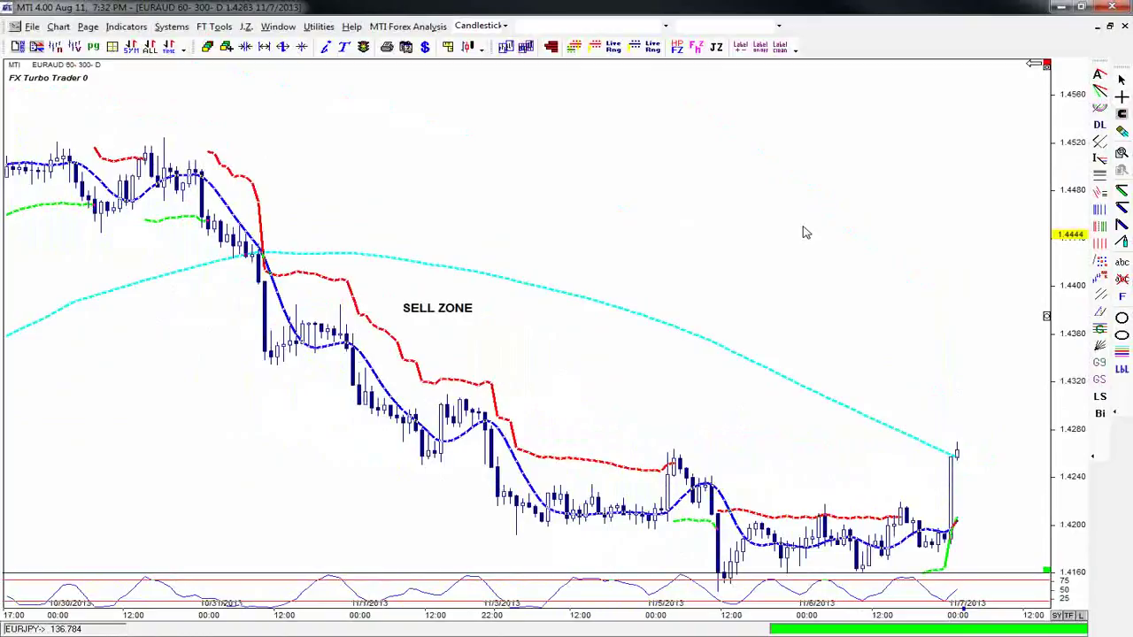
scroll(804, 232, "up", 1)
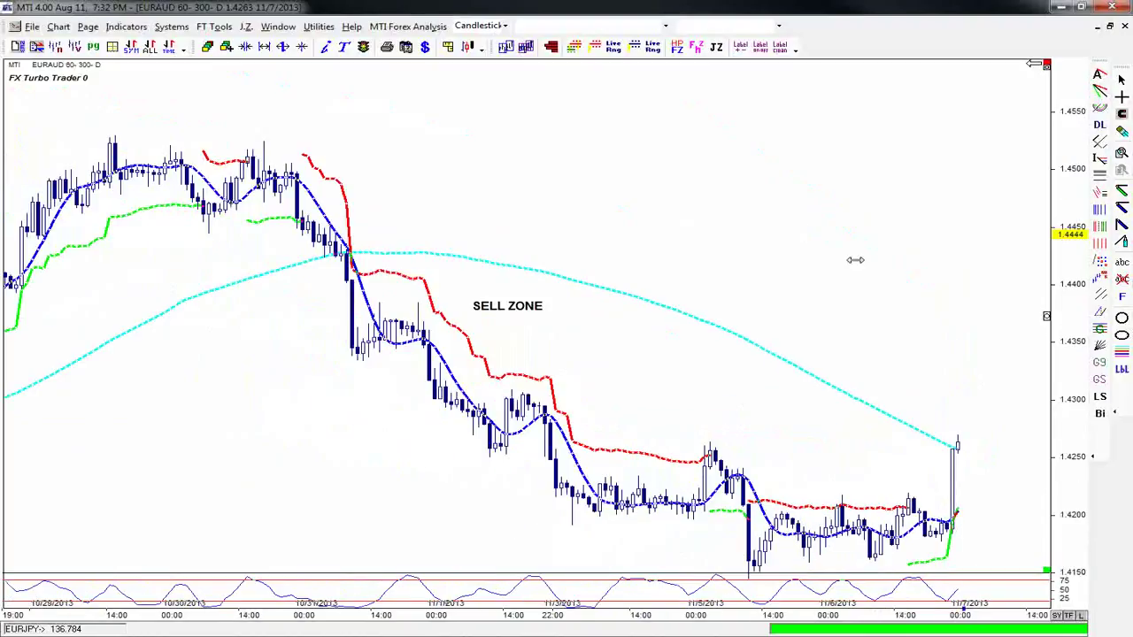
key("Right")
key("Right")
left_click_drag(794, 286, 637, 354)
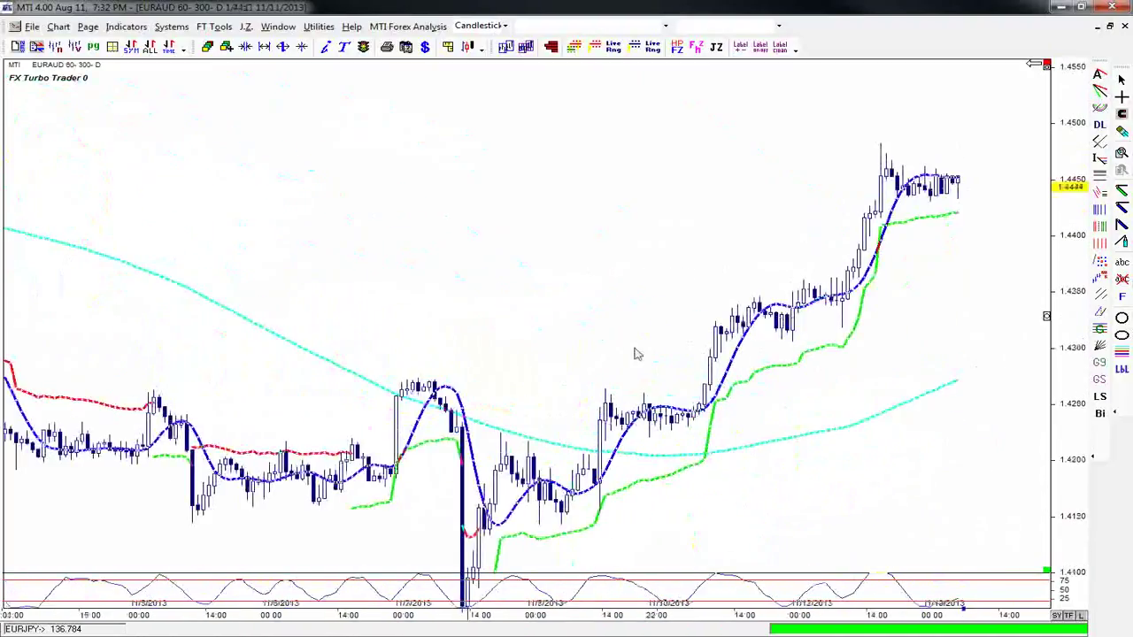
left_click_drag(826, 374, 616, 364)
left_click_drag(936, 417, 541, 420)
scroll(711, 445, "down", 1)
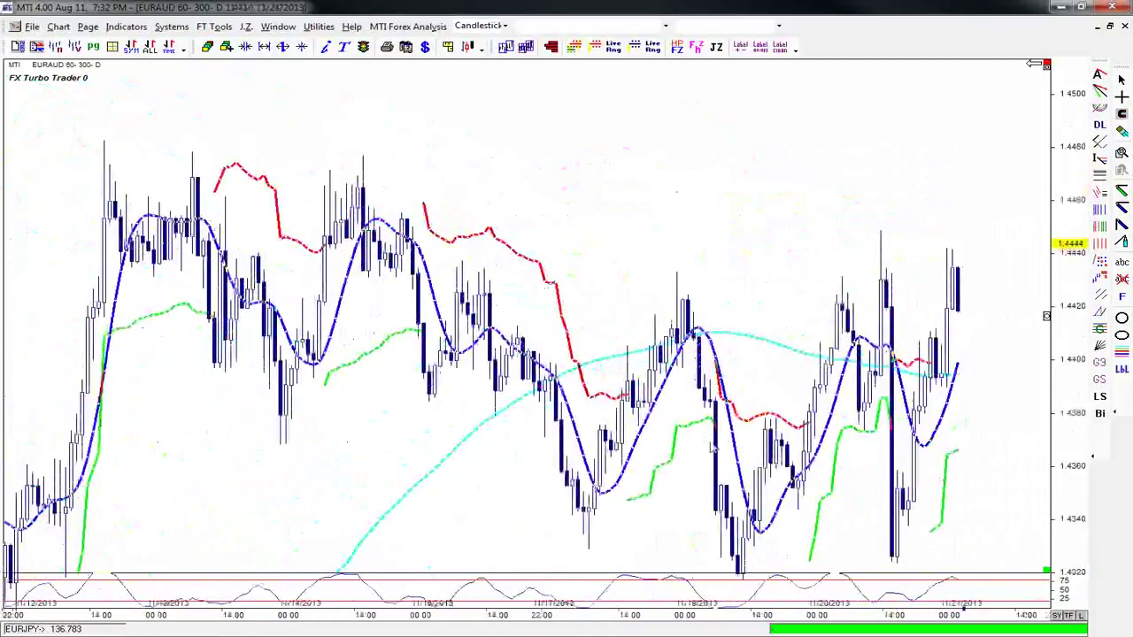
scroll(713, 447, "down", 1)
left_click_drag(776, 426, 756, 424)
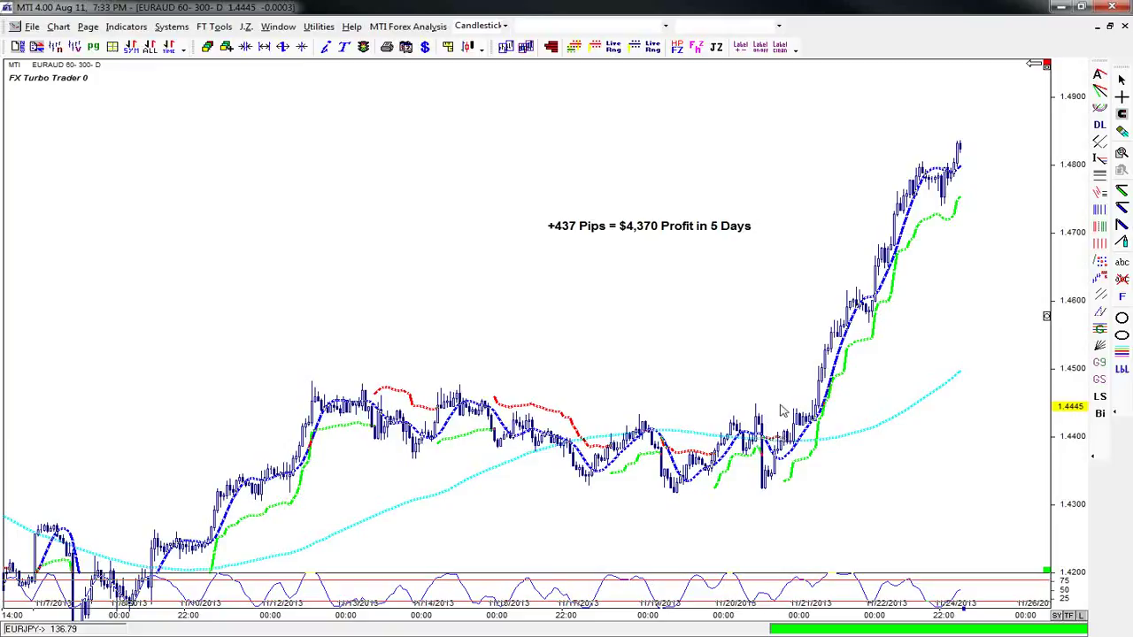
Step: Switch to the GBPAUD chart in full view, enlarging its oscillator pane for inspection and shrinking it back to a thin strip
left_click(1110, 26)
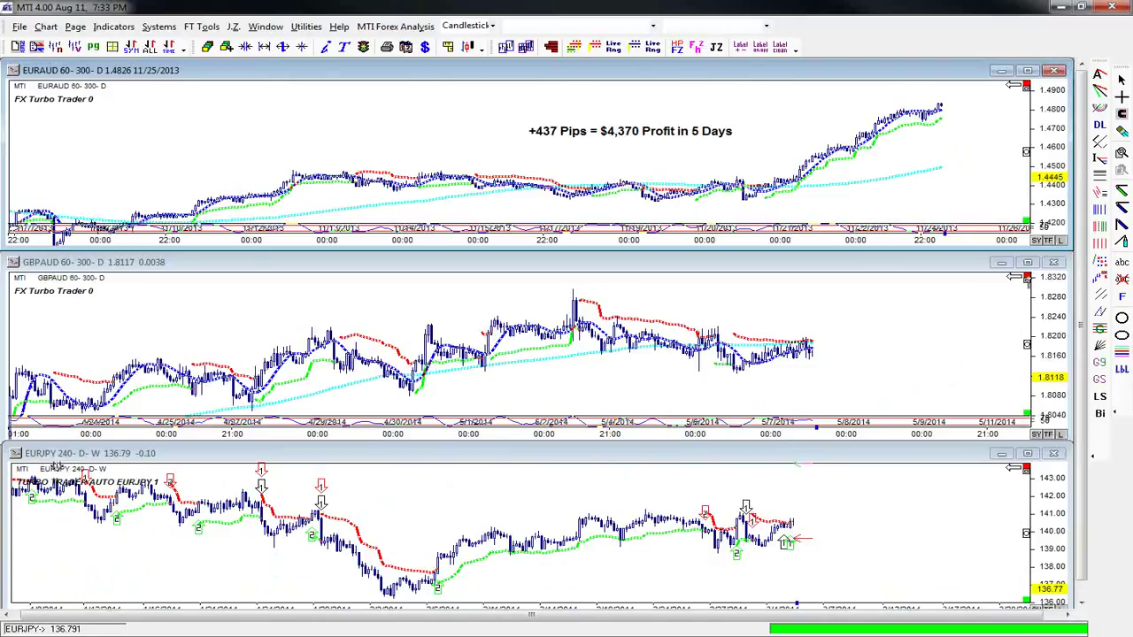
left_click(1027, 262)
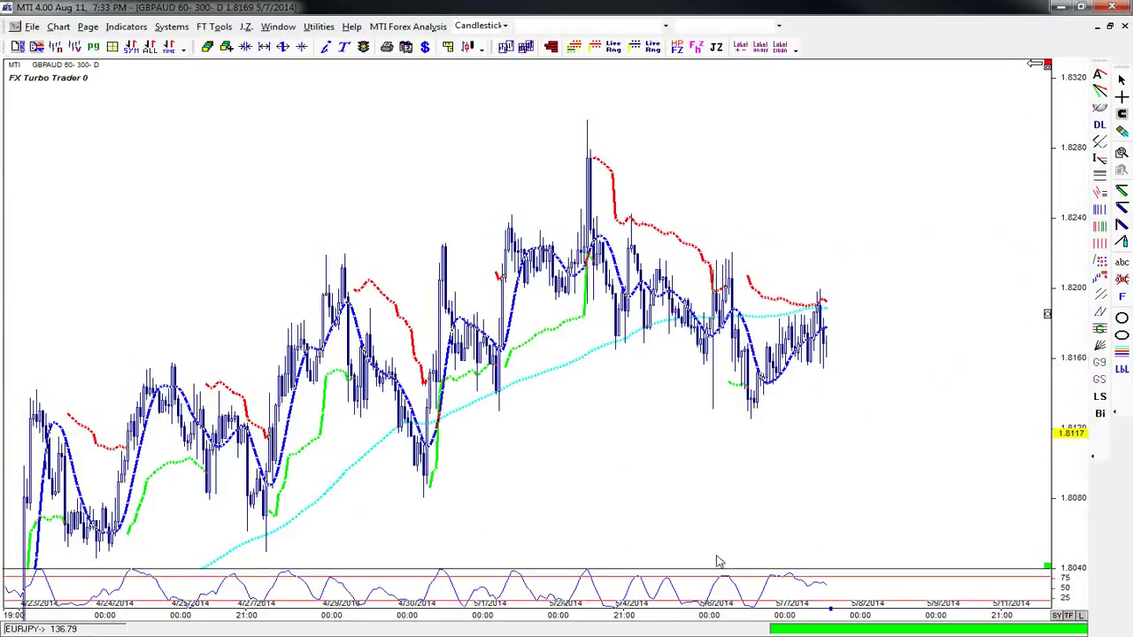
left_click_drag(906, 567, 917, 464)
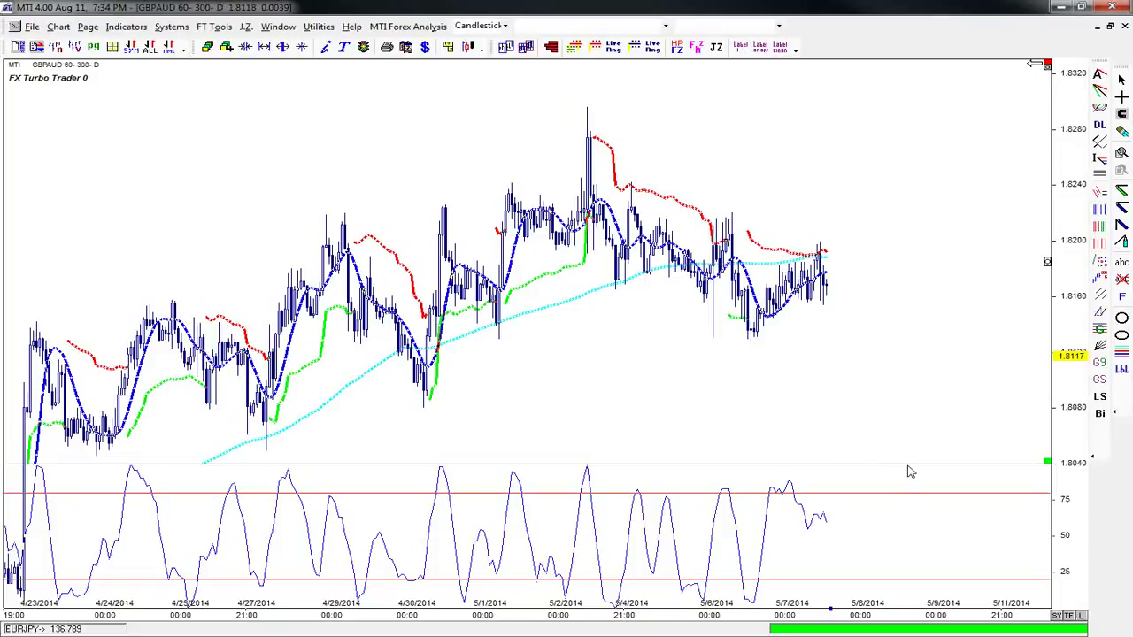
left_click_drag(918, 463, 942, 576)
Step: Mark the GBPAUD sell entry candle on 5/7/2014, near the light blue dashed line, with a small yellow ellipse
scroll(932, 438, "down", 3)
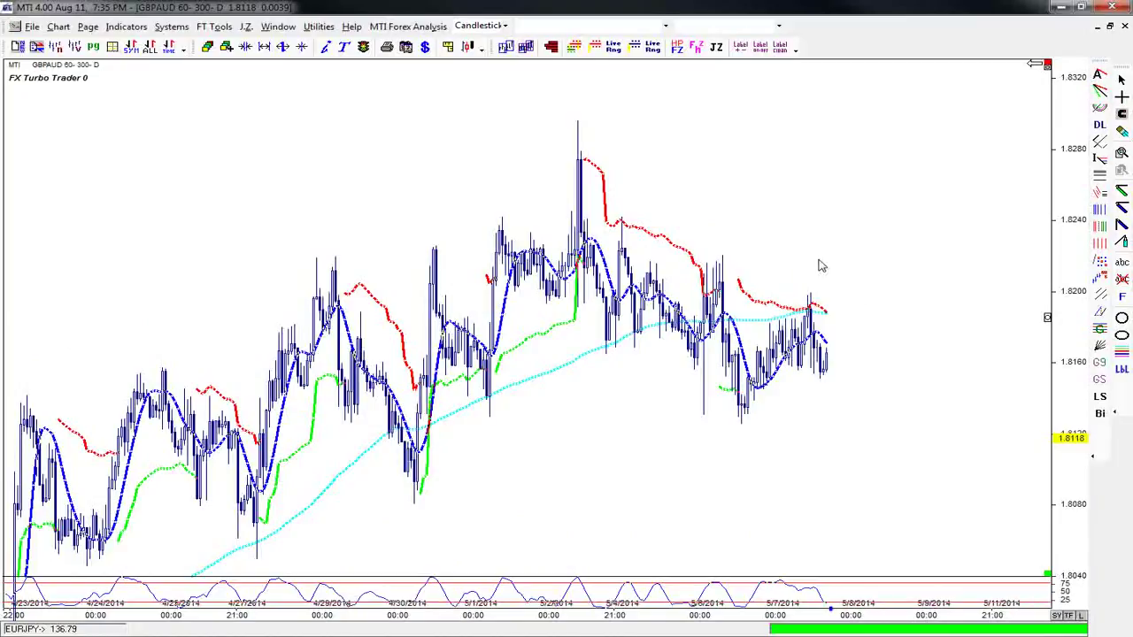
scroll(821, 266, "up", 1)
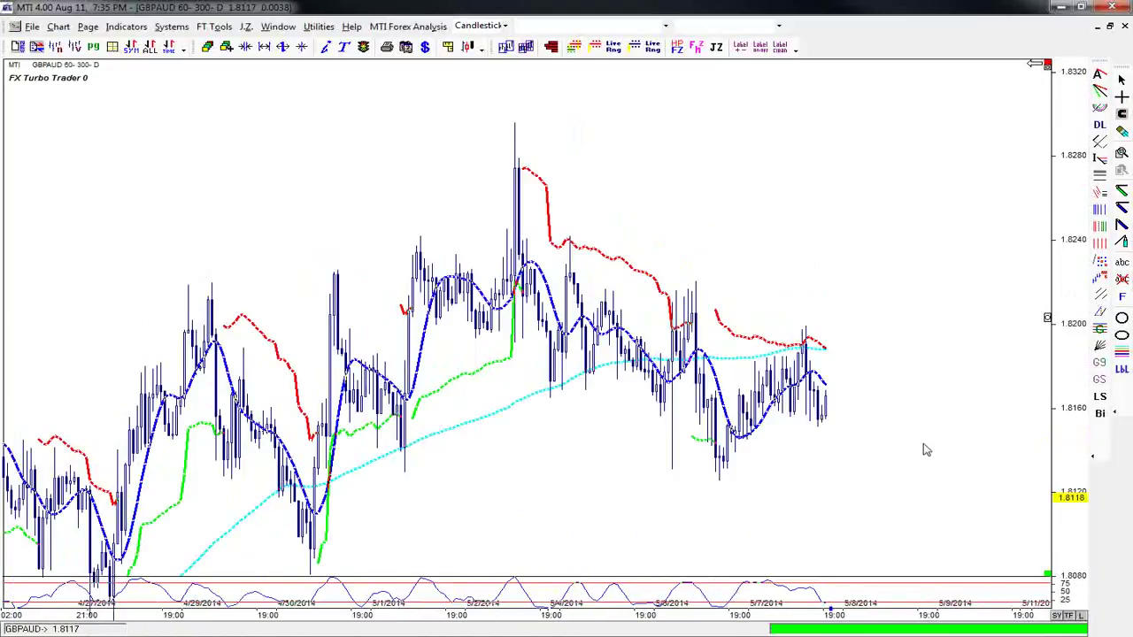
right_click(1121, 336)
left_click(1107, 348)
right_click(885, 347)
left_click(902, 355)
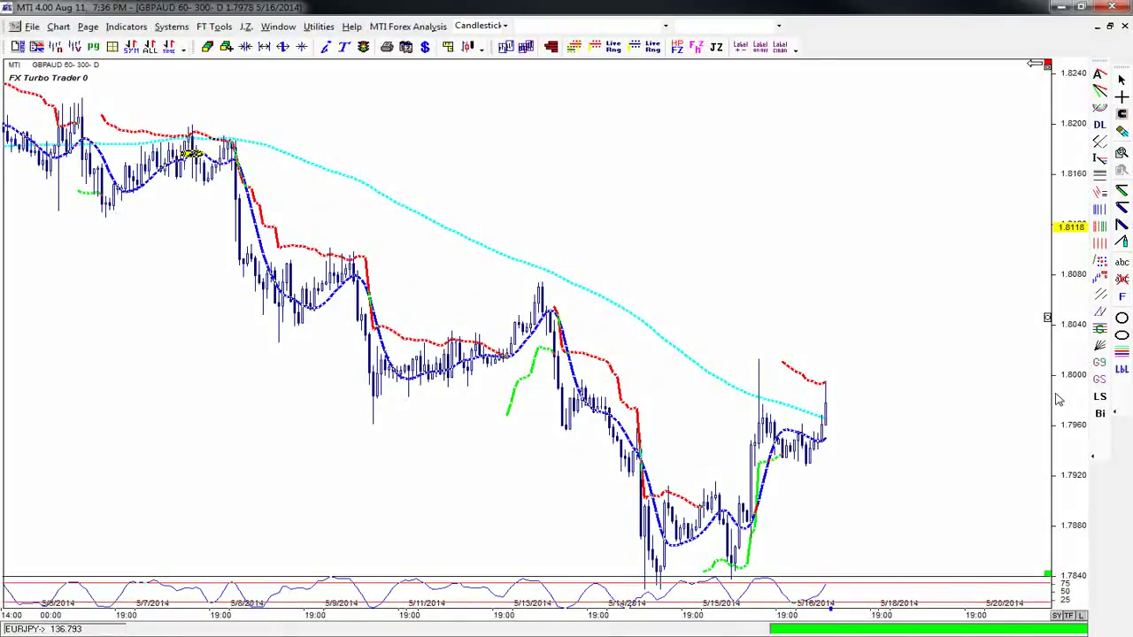
Step: Mark the GBPAUD exit candle on 5/16/2014, just above the light blue dashed line, with a yellow ellipse
scroll(1059, 400, "up", 2)
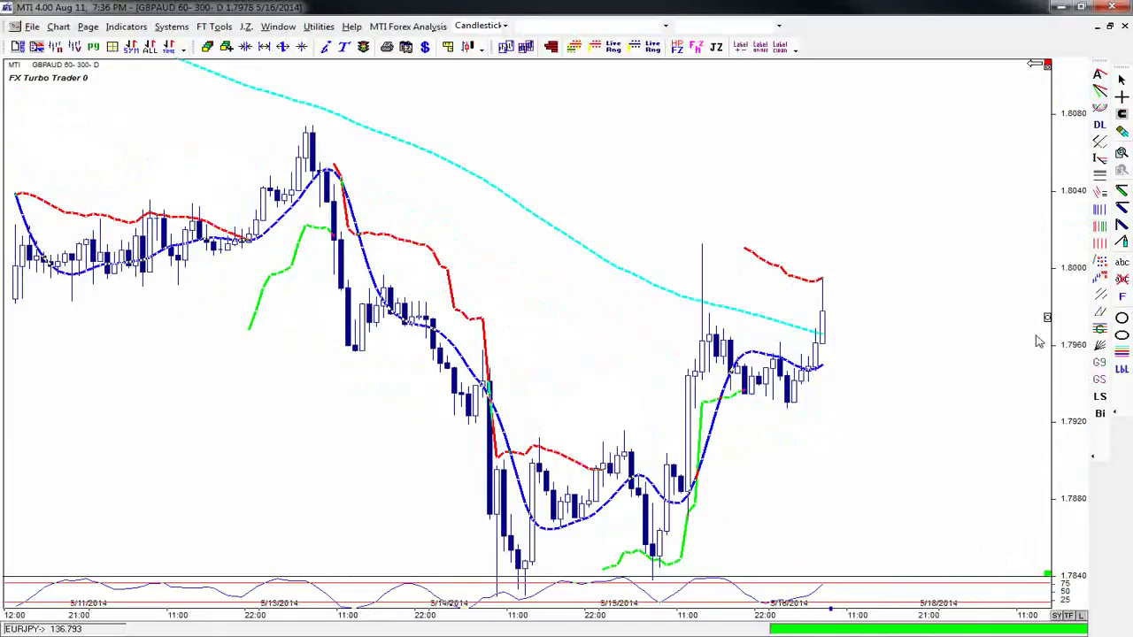
right_click(1121, 336)
left_click(987, 337)
left_click_drag(806, 294, 835, 317)
right_click(880, 306)
left_click(926, 315)
Step: Measure the GBPAUD price range from the yellow entry marker on 5/7/2014 to the exit marker on 5/16/2014
scroll(926, 298, "down", 2)
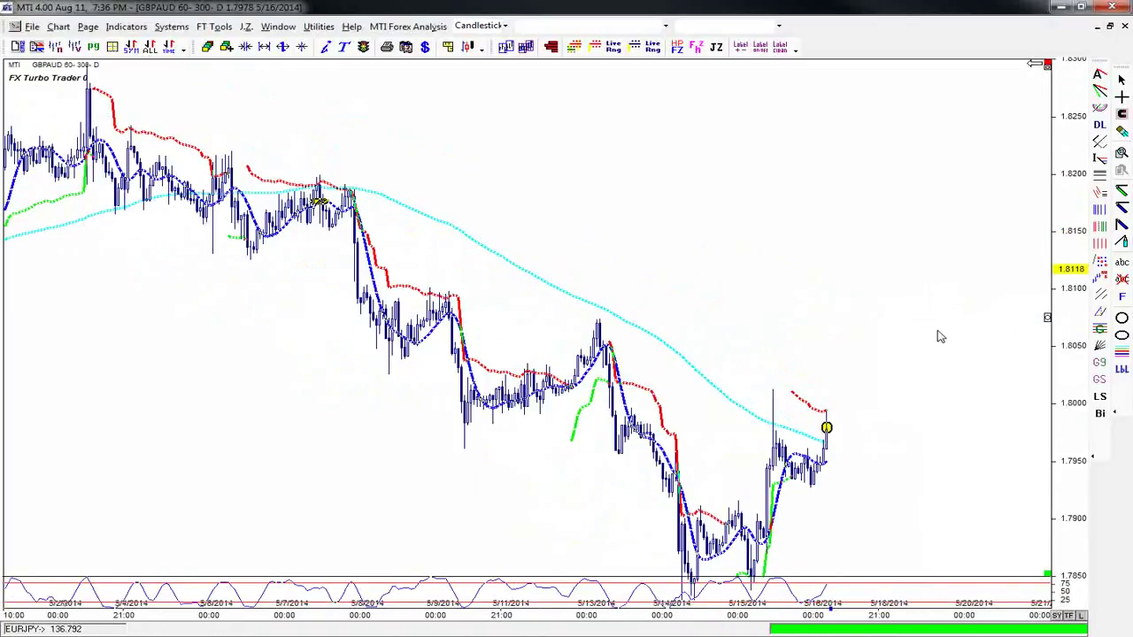
left_click(1100, 413)
scroll(598, 239, "up", 2)
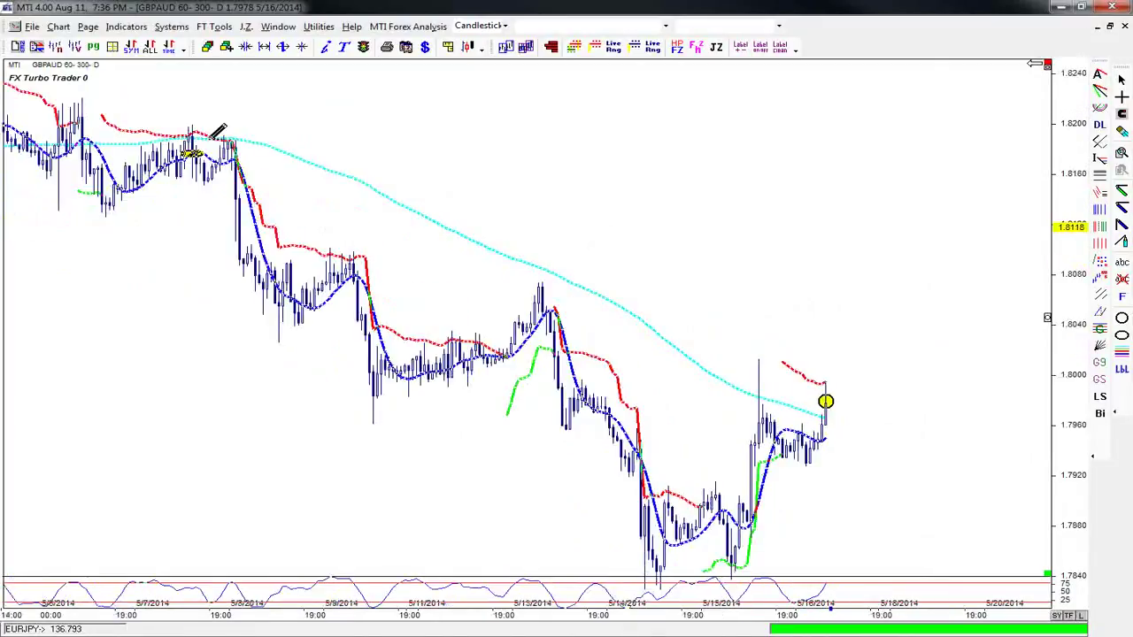
left_click_drag(191, 152, 964, 396)
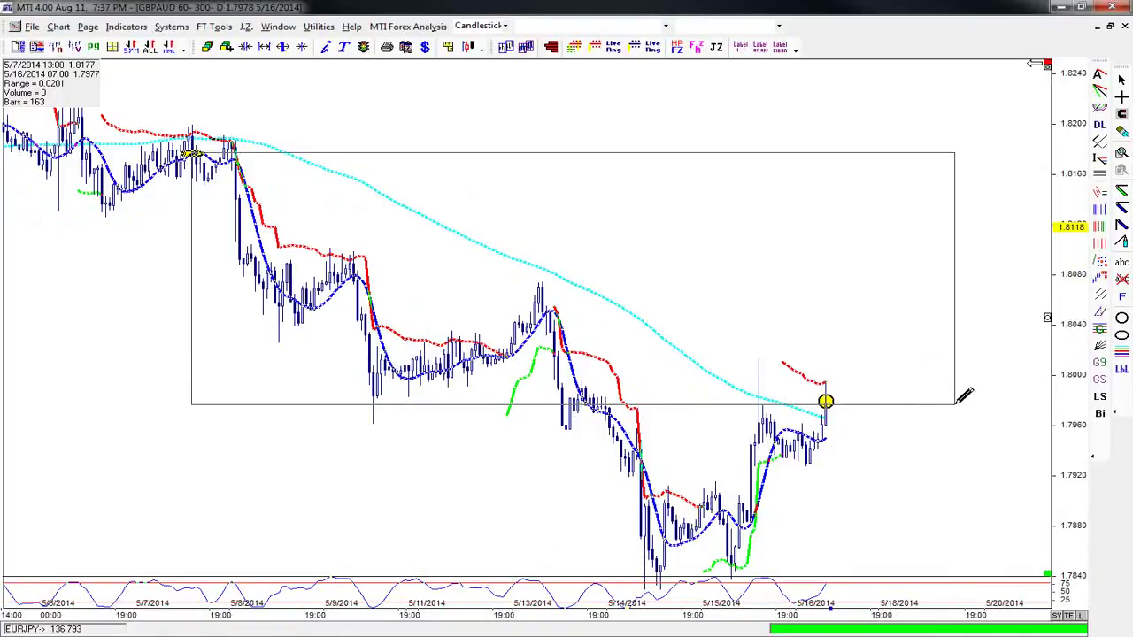
left_click_drag(963, 396, 974, 376)
right_click(960, 329)
left_click(1004, 340)
Step: Add the text label "+201 Pips = $2,010" in the empty area above the GBPAUD decline, without frame or arrow
left_click(1121, 262)
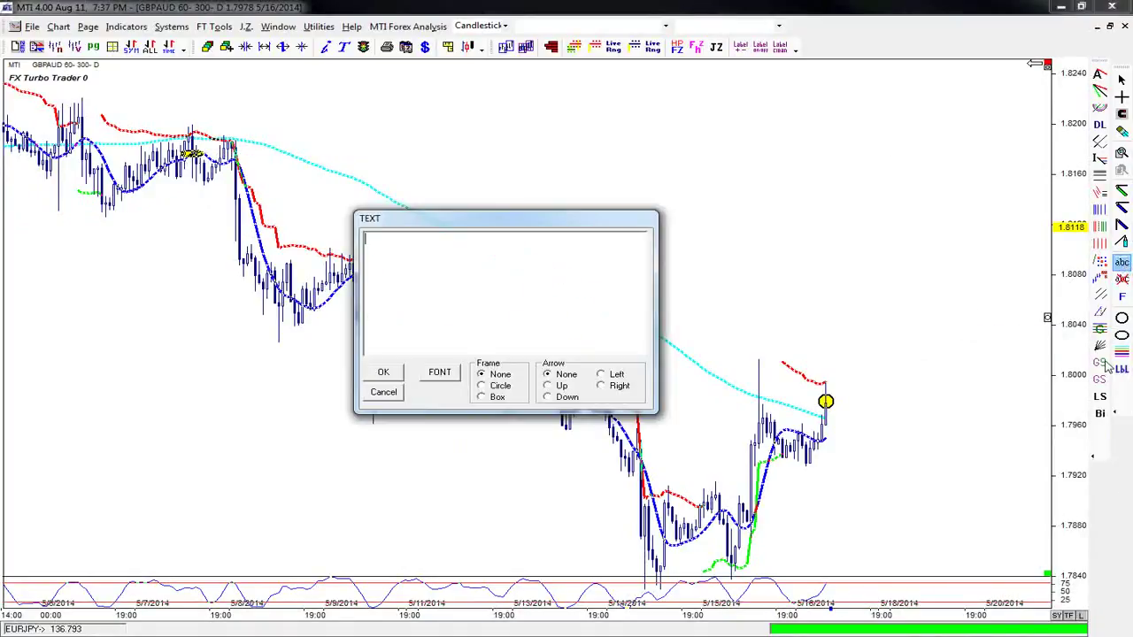
type("+201 pi")
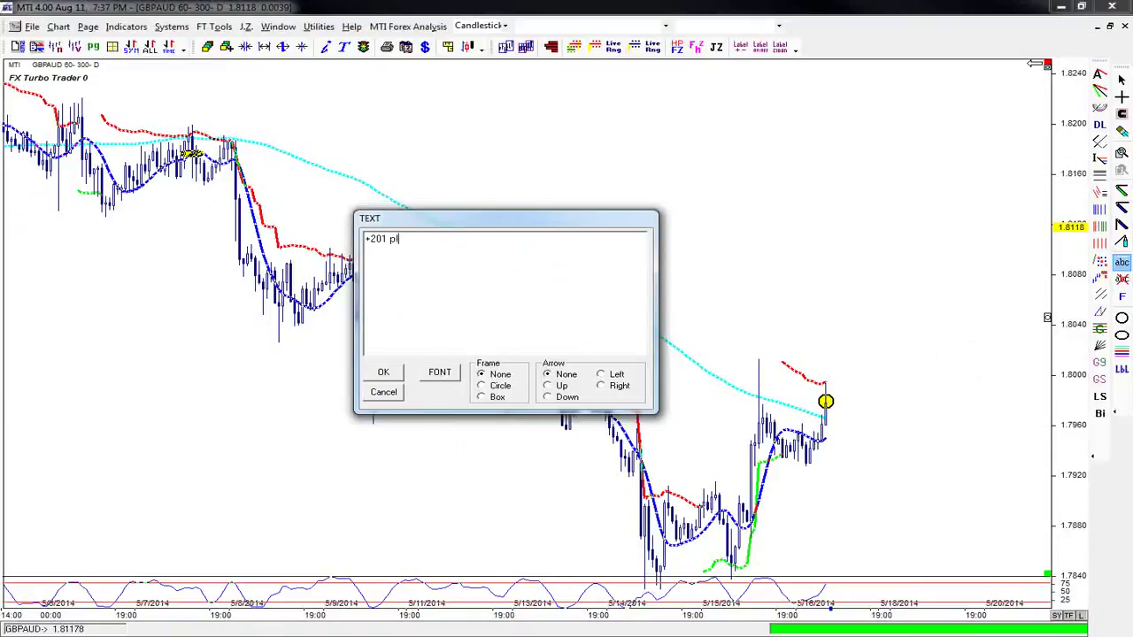
key("BackSpace")
type("Pips = $2,010")
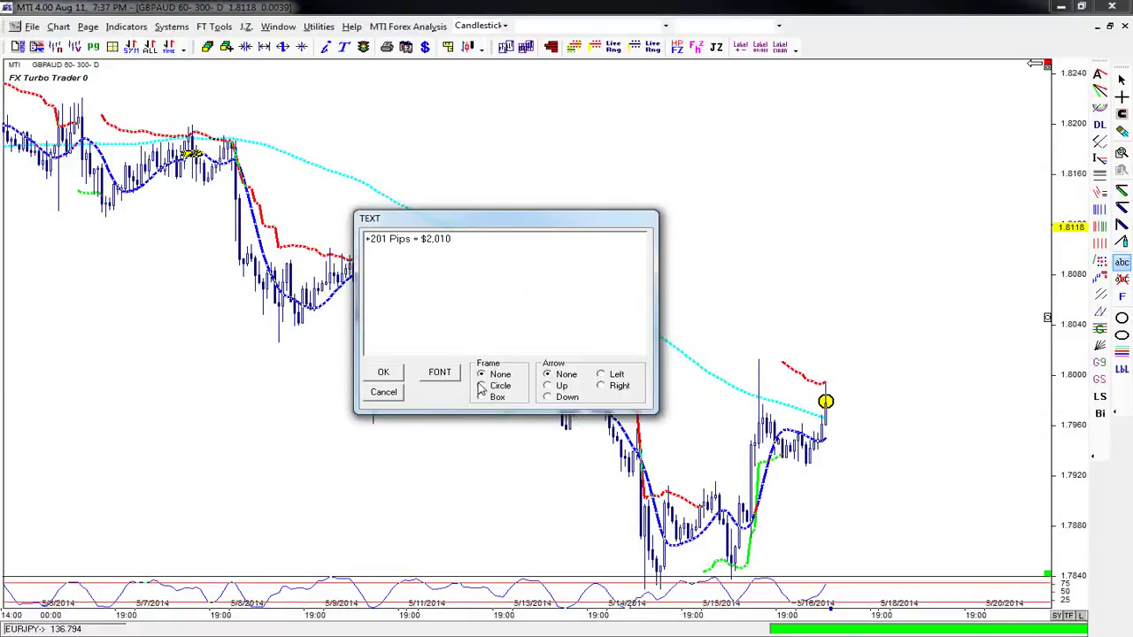
left_click(380, 371)
left_click(578, 235)
left_click_drag(600, 244, 584, 224)
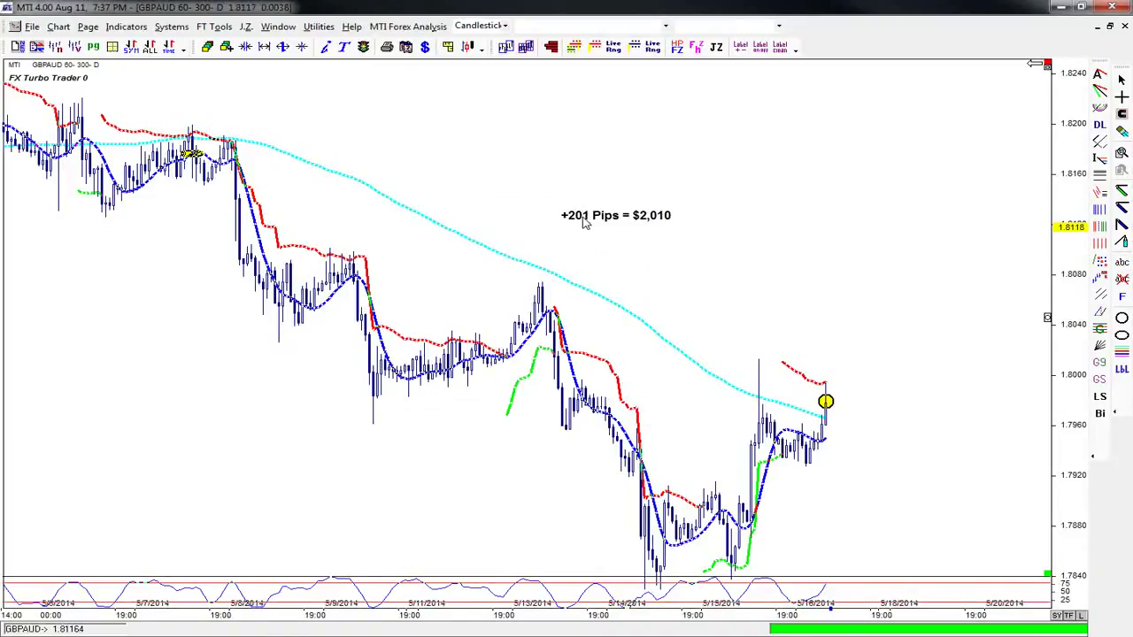
Step: Move the "+201 Pips = $2,010" label down beside the light blue dashed line, close to the 5/16/2014 exit marker
left_click(622, 218)
left_click(624, 222)
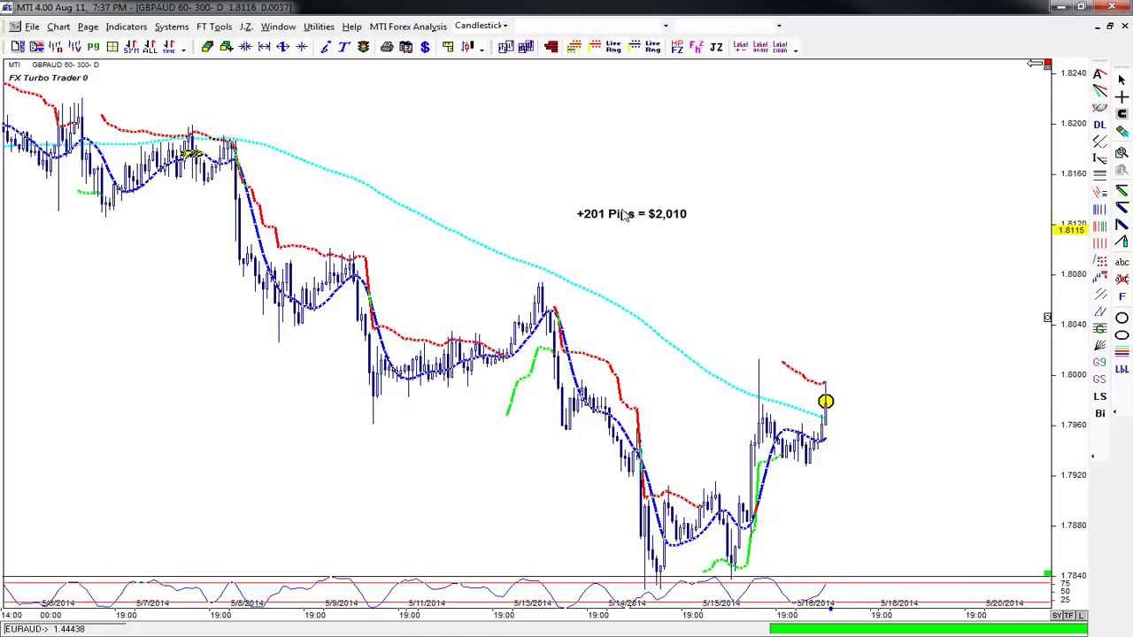
left_click_drag(626, 216, 705, 306)
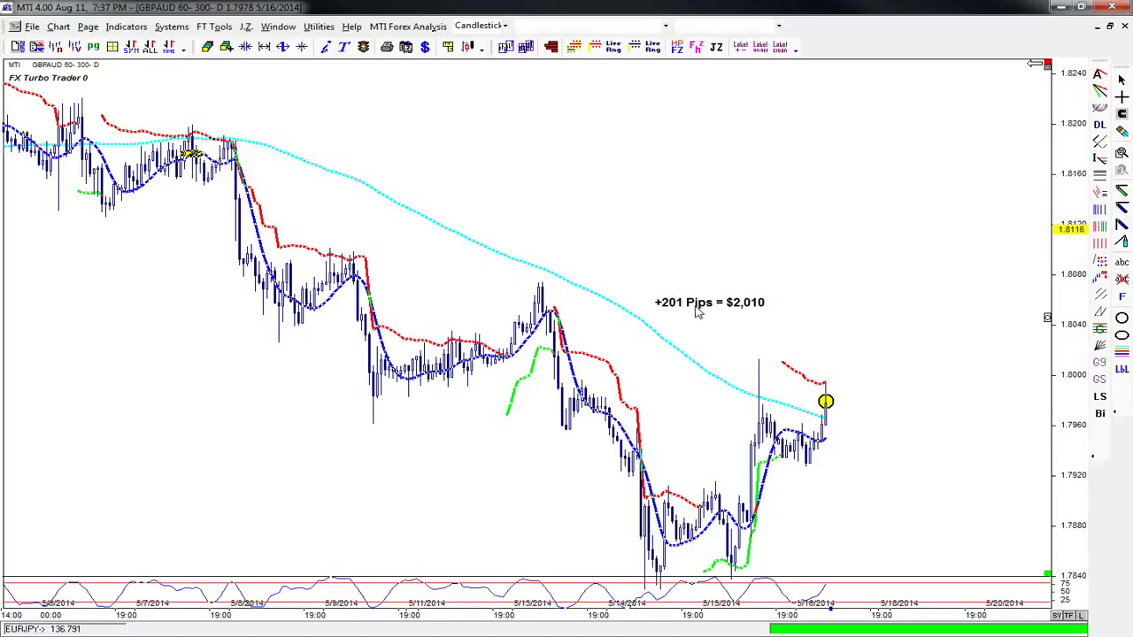
left_click_drag(697, 311, 728, 342)
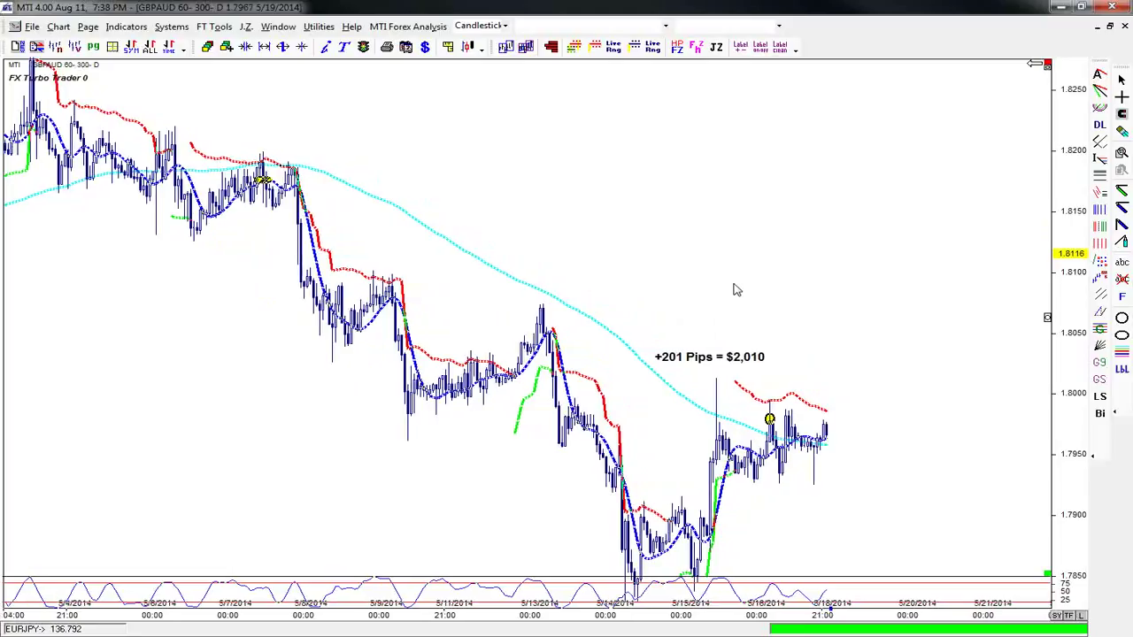
Step: Advance the GBPAUD chart past the 5/16/2014 exit and examine the price recovery and the system's zone change
key("Up")
key("Up")
key("Up")
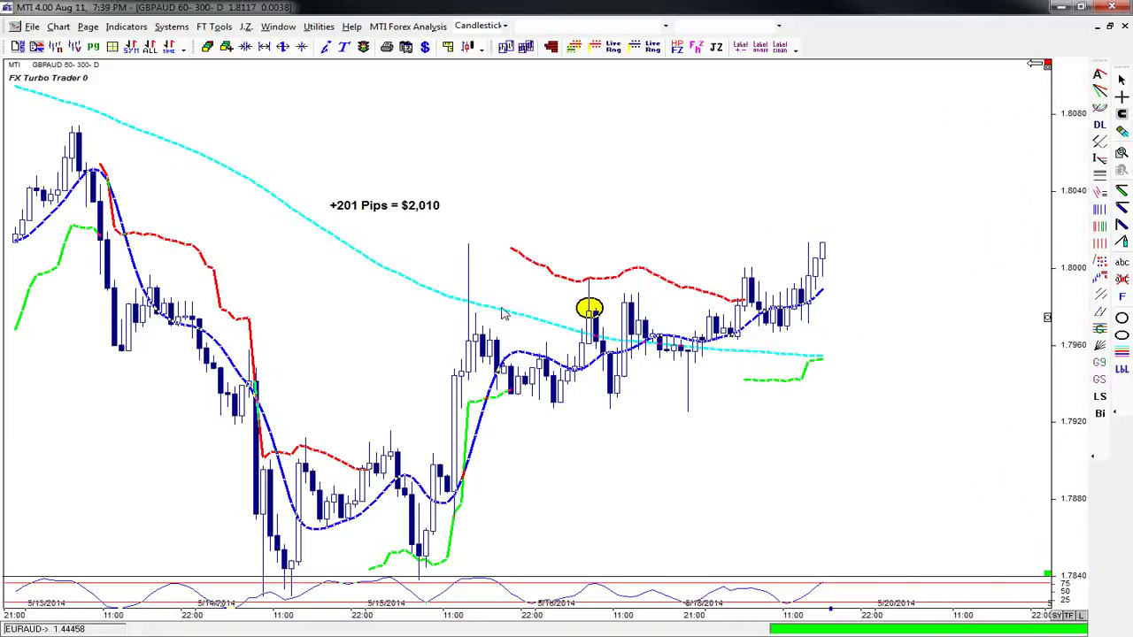
scroll(502, 314, "down", 1)
scroll(502, 313, "down", 1)
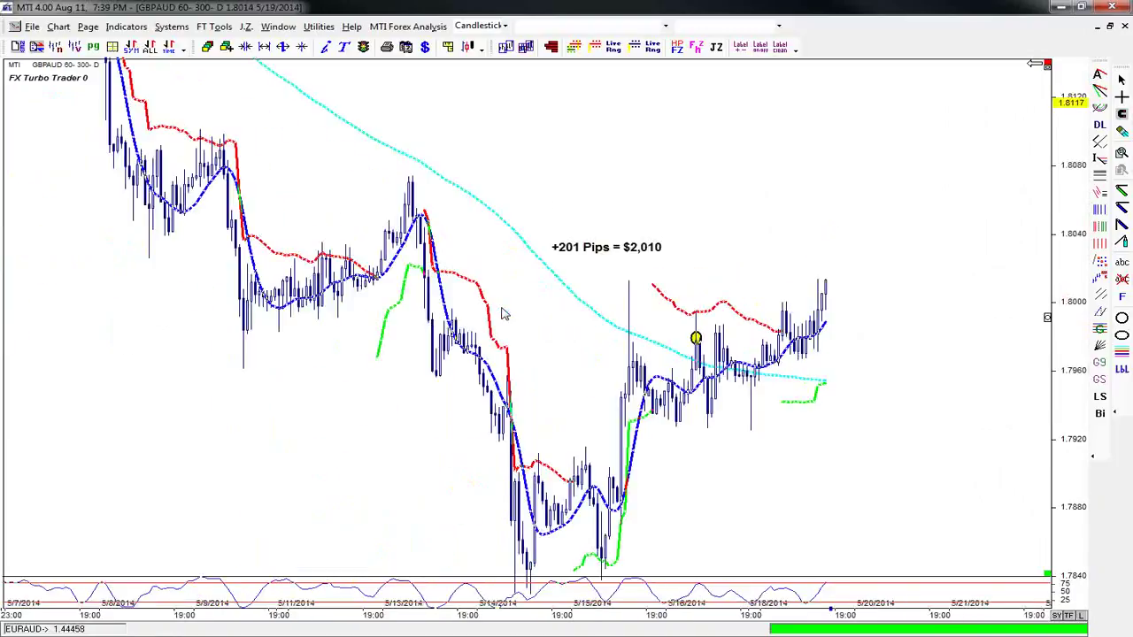
scroll(502, 314, "down", 1)
scroll(502, 313, "down", 1)
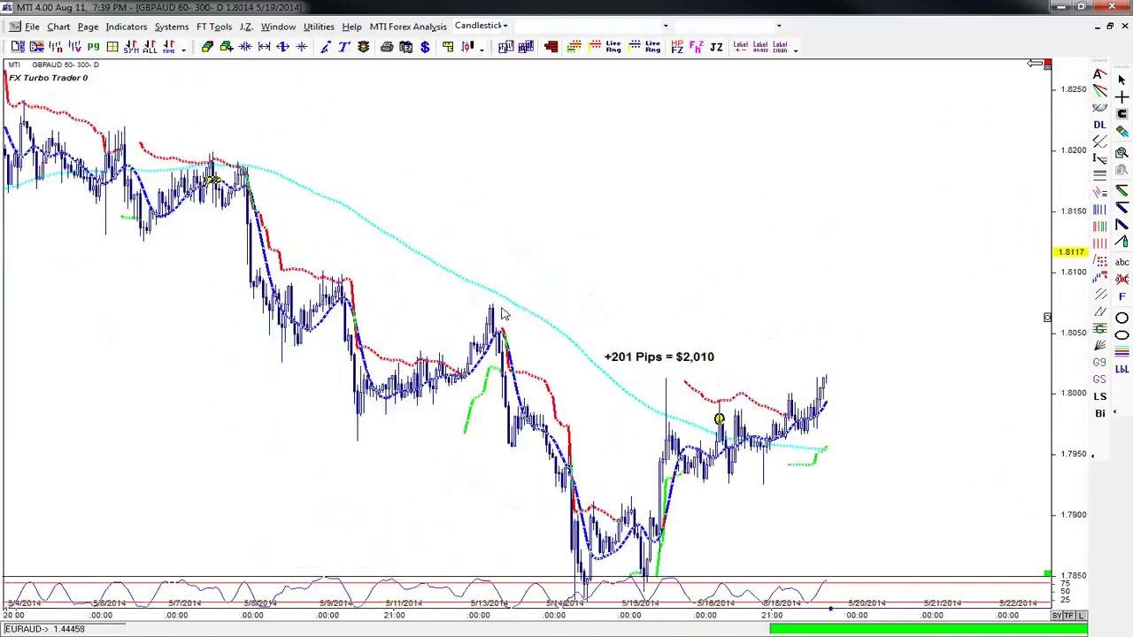
scroll(502, 314, "up", 2)
scroll(502, 313, "up", 2)
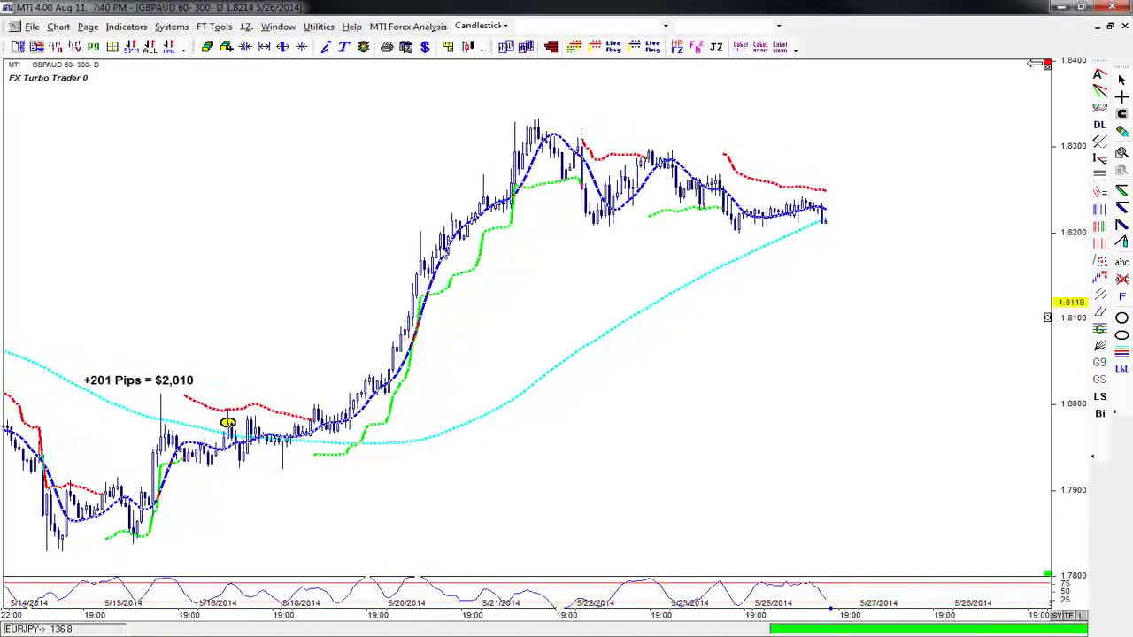
Step: Mark the GBPAUD exit candle on 5/26/2014, at the light blue dashed line, with a yellow ellipse
scroll(442, 252, "up", 2)
scroll(442, 252, "up", 2)
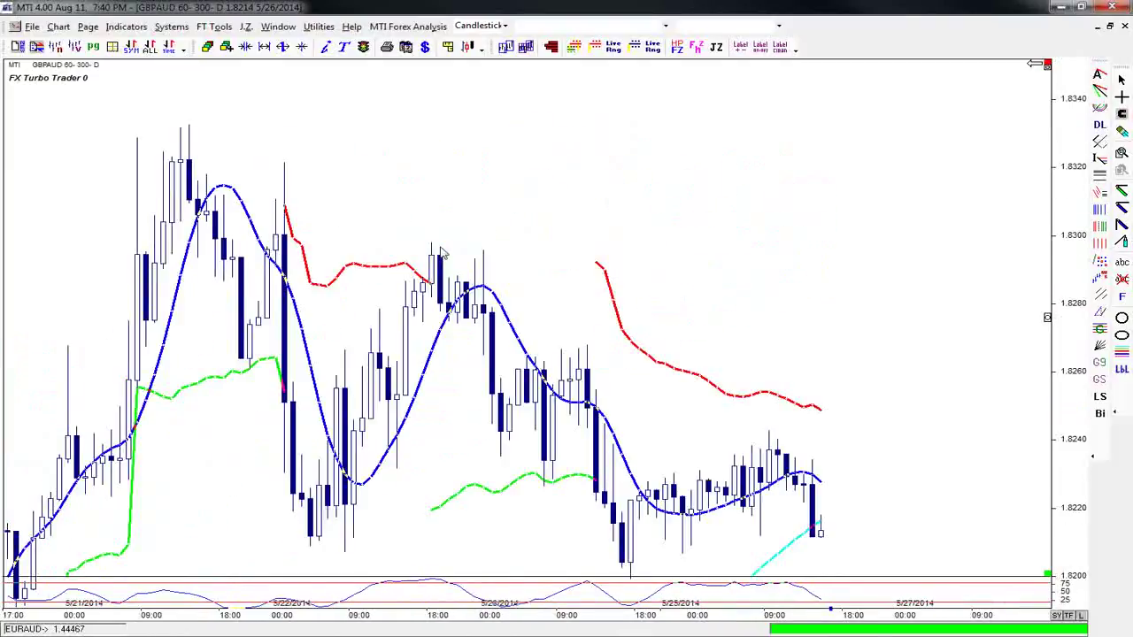
scroll(442, 253, "down", 2)
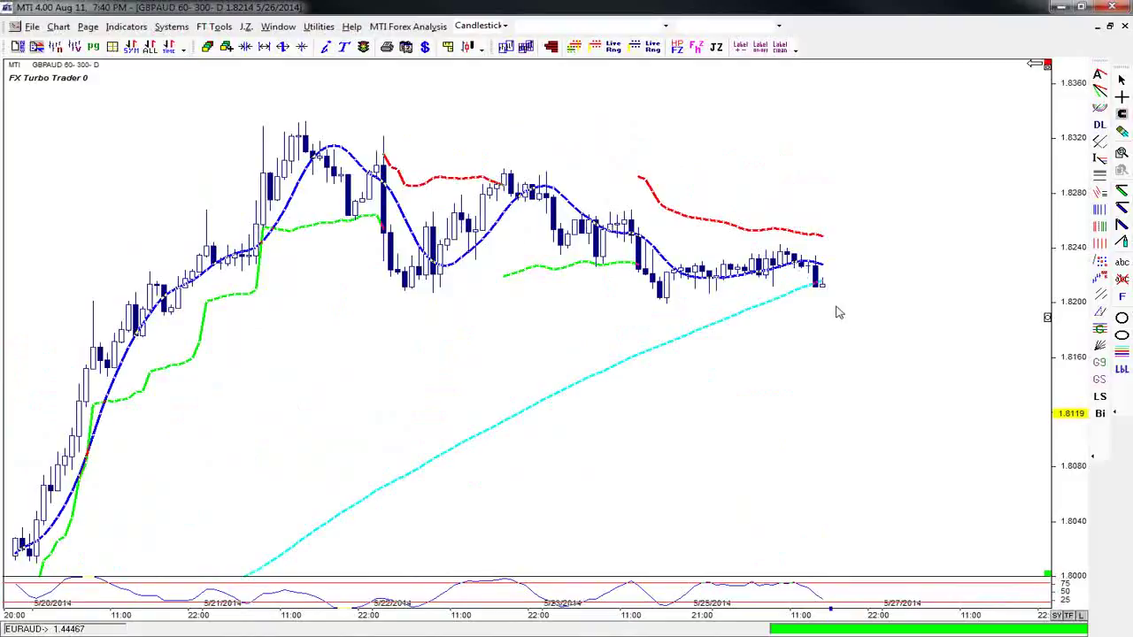
right_click(1114, 372)
left_click(1036, 346)
left_click_drag(813, 292, 831, 301)
right_click(844, 291)
key("Escape")
Step: Measure the GBPAUD price range from the 5/19/2014 buy entry to the yellow exit marker on 5/26/2014
scroll(891, 313, "down", 3)
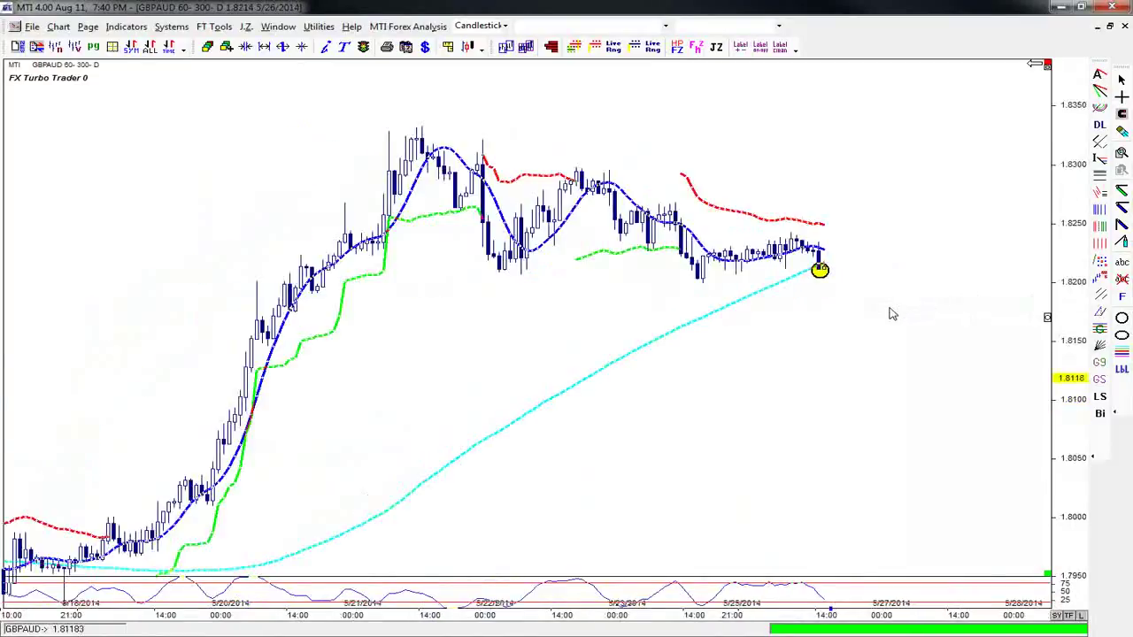
left_click(1099, 413)
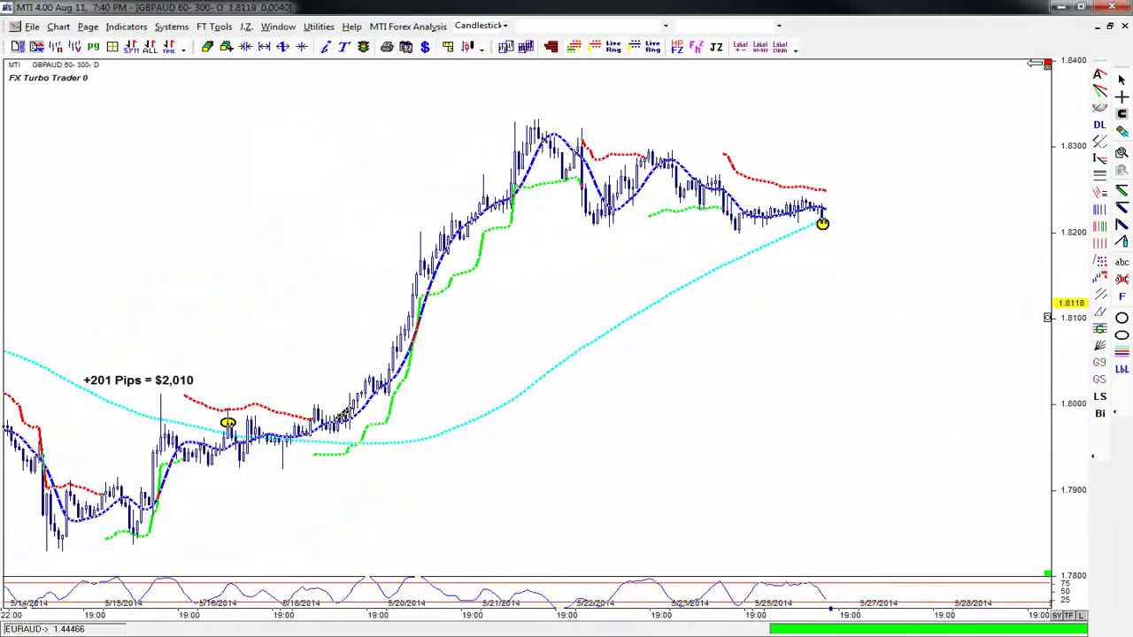
mouse_move(336, 416)
left_mouse_down()
mouse_move(876, 252)
mouse_move(927, 222)
left_mouse_up()
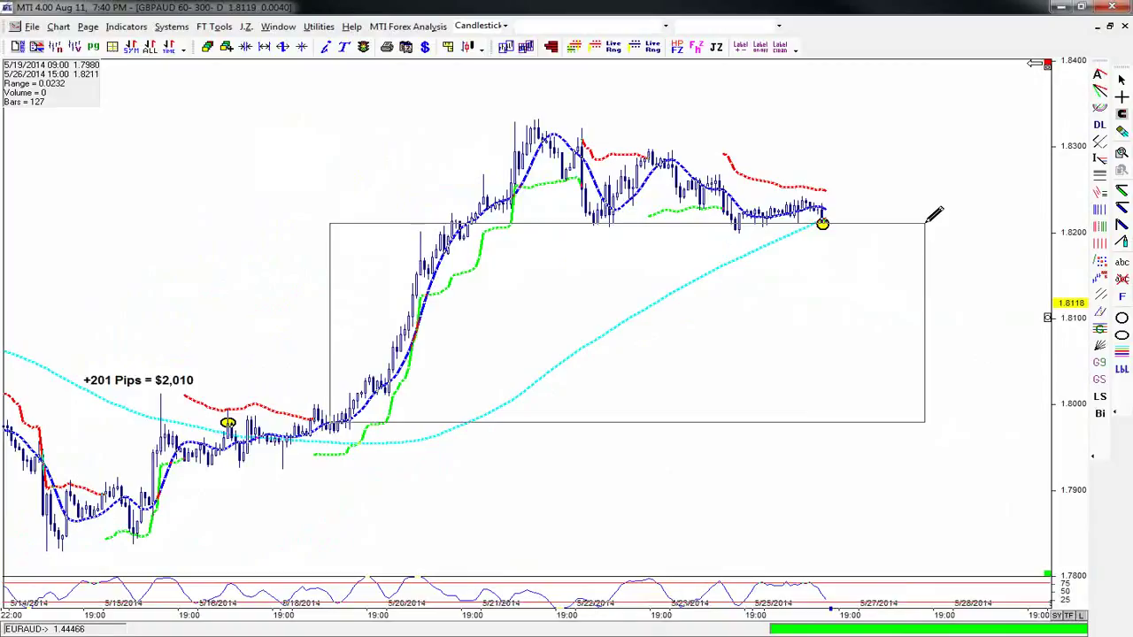
left_click_drag(927, 222, 926, 234)
right_click(925, 234)
left_click(956, 240)
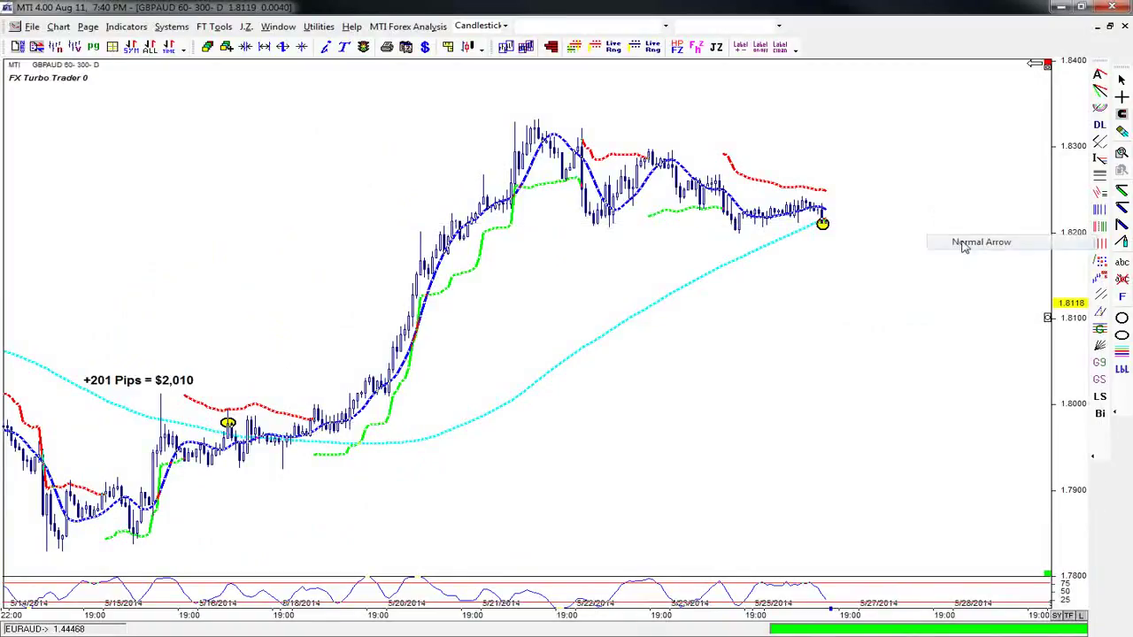
Step: Add the label "+232 Pips = $2,320" above the price near the 5/26/2014 exit and move the "+201 Pips = $2,010" label directly above it
left_click(1122, 263)
type("+232 Pi")
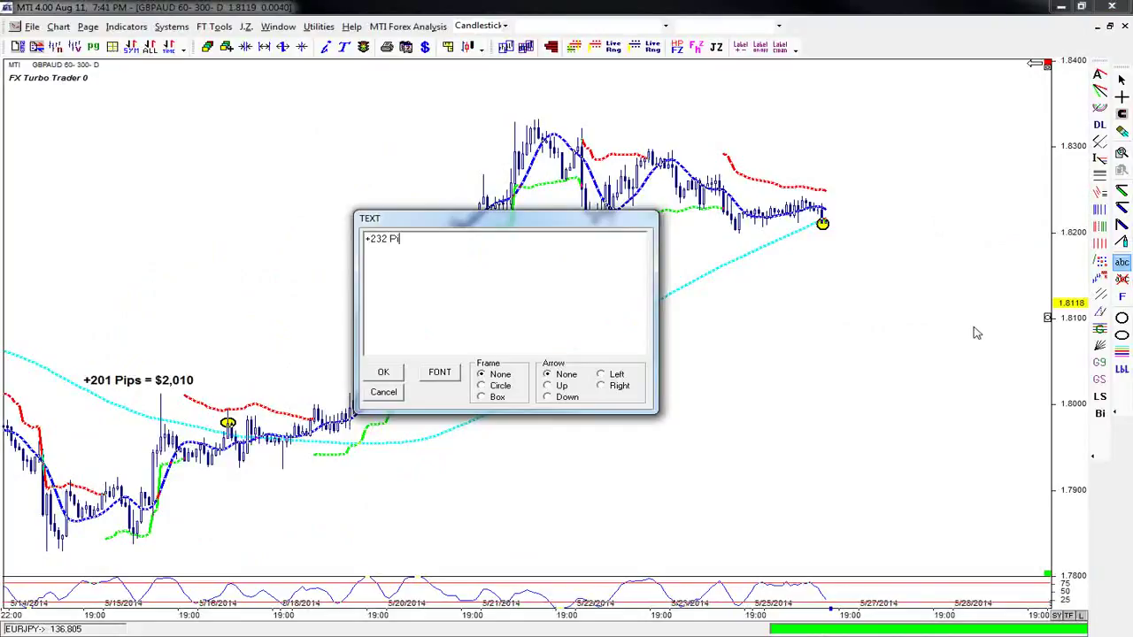
type("ps = $2,320")
left_click(383, 373)
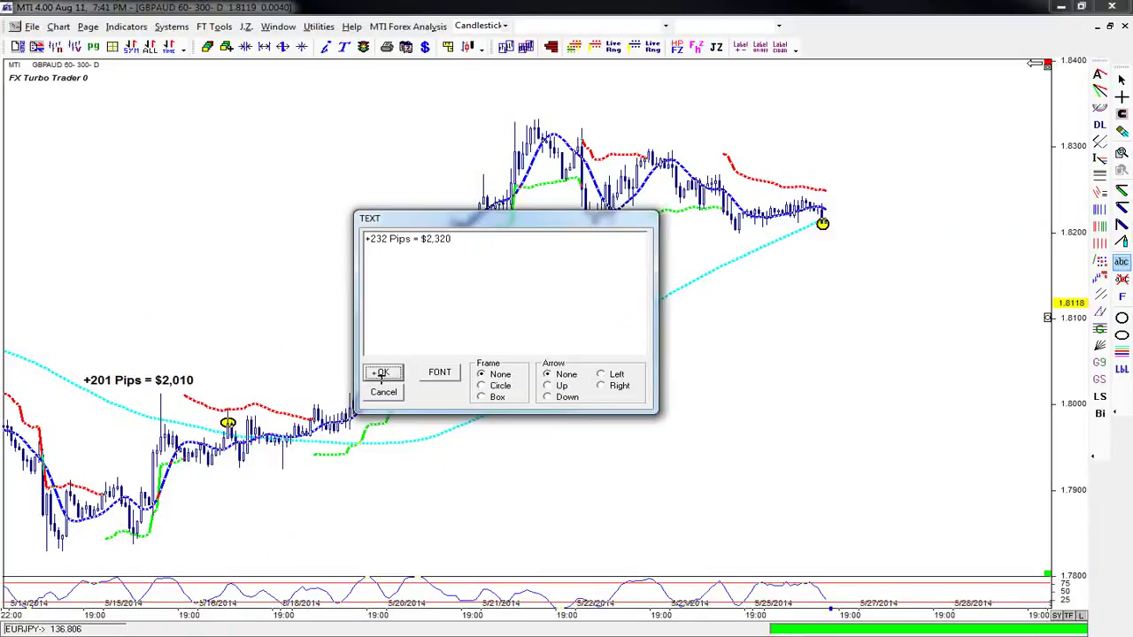
left_click(729, 148)
left_click_drag(522, 195, 759, 122)
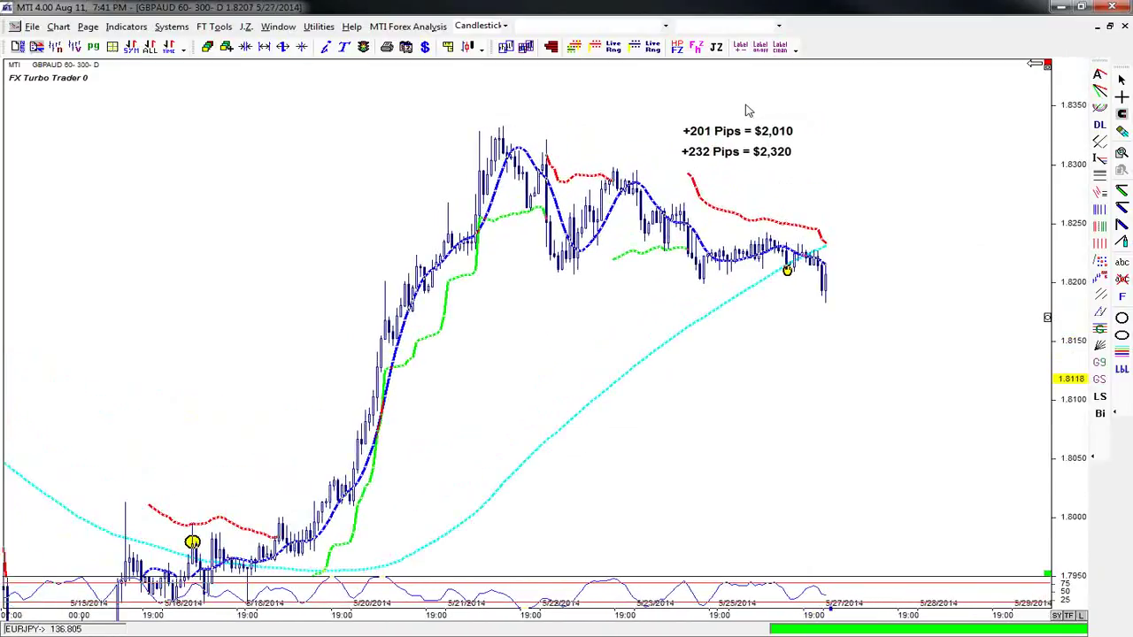
Step: Mark the GBPAUD sell entry candle near 5/27/2014, below the light blue dashed line, with a yellow ellipse
scroll(746, 110, "up", 1)
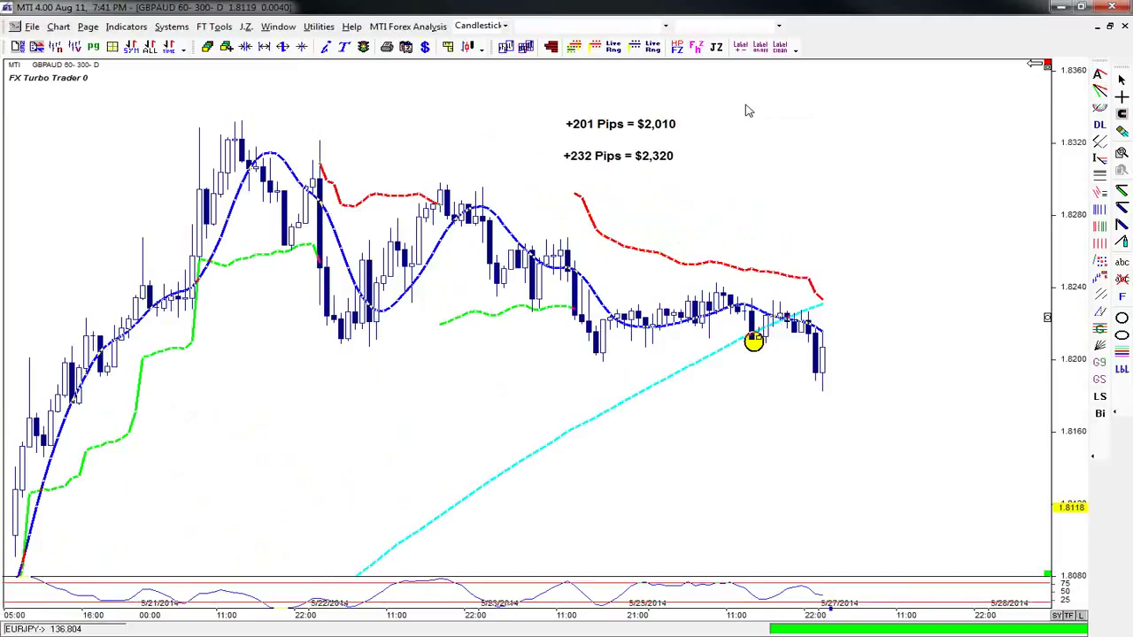
key("minus")
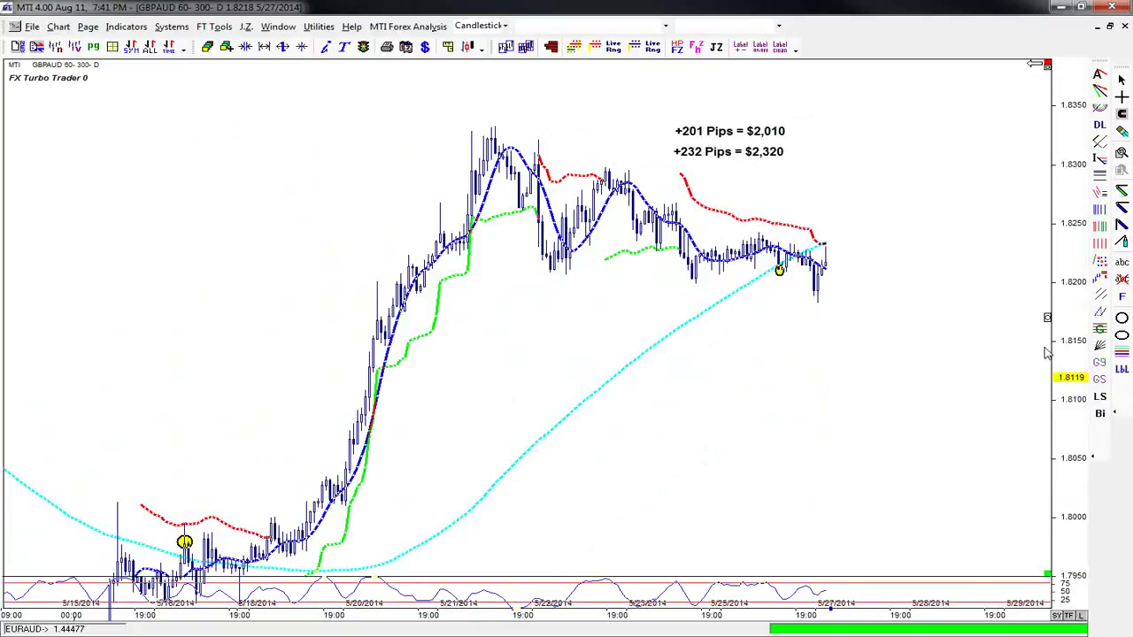
key("plus")
key("plus")
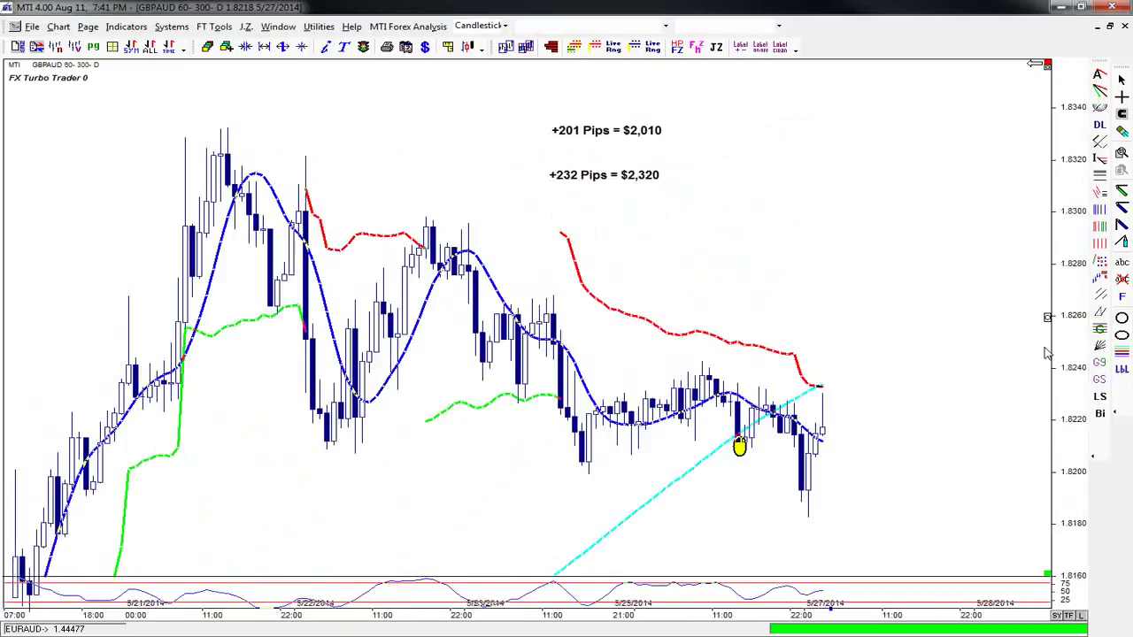
right_click(1101, 353)
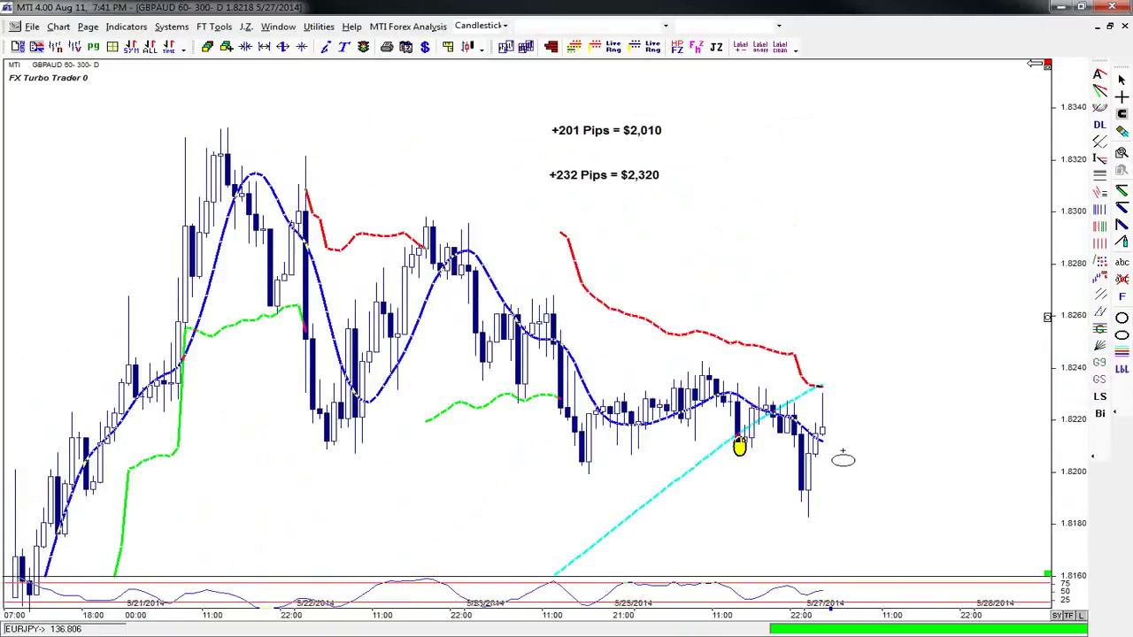
left_click(794, 434)
right_click(898, 103)
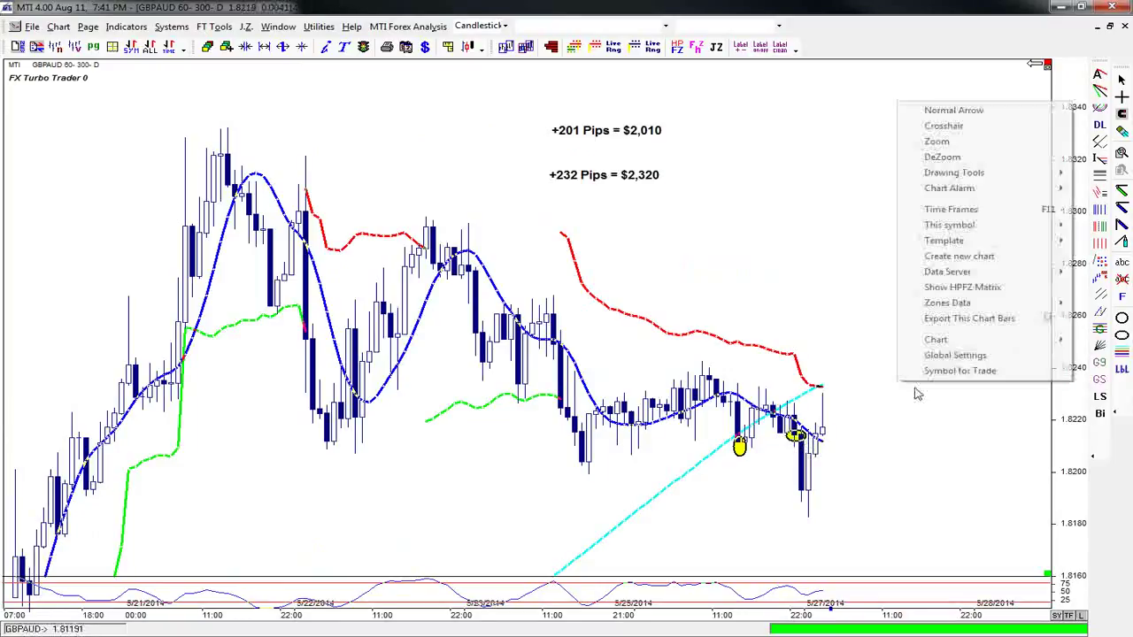
left_click(947, 113)
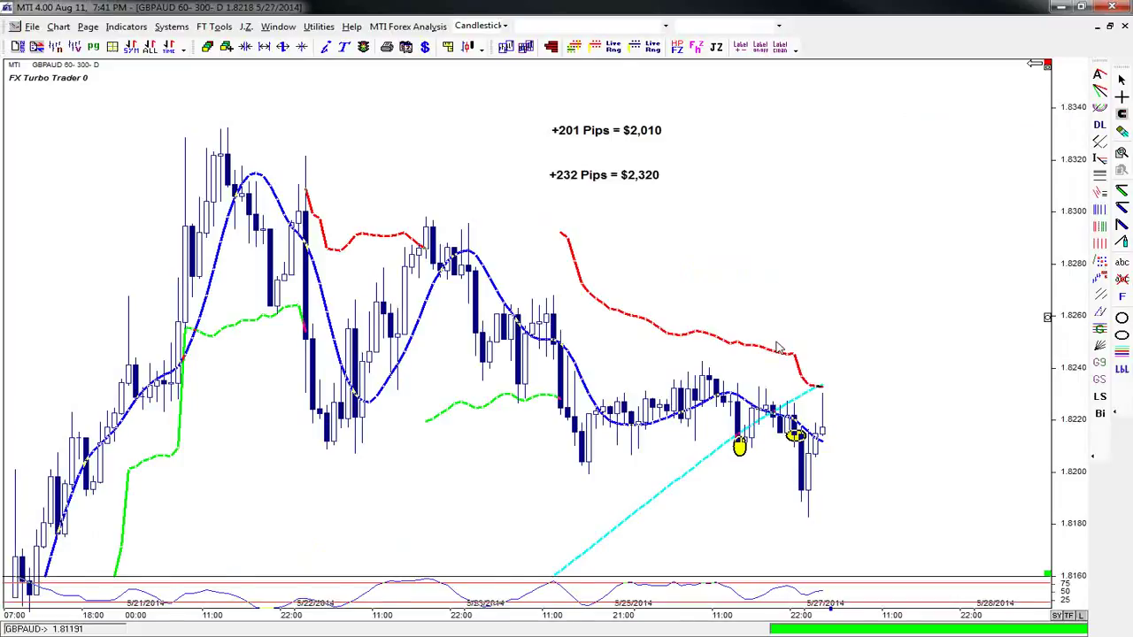
Step: Advance the GBPAUD chart to 6/2/2014 and mark the exit candle at the light blue dashed line with a yellow ellipse
scroll(777, 348, "down", 2)
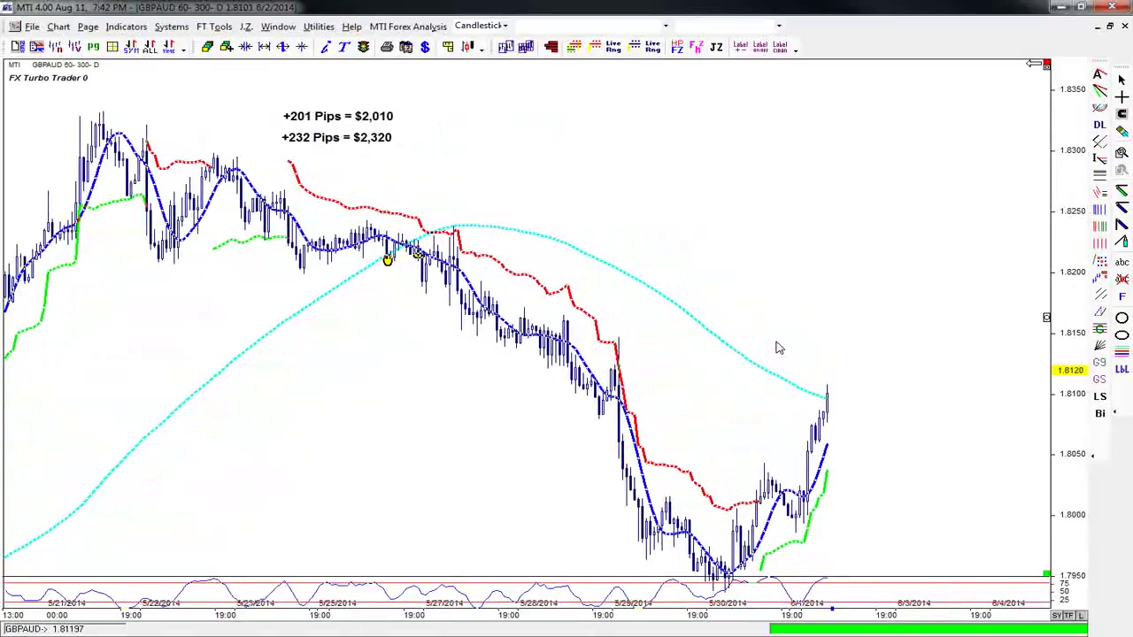
key("Up")
key("Up")
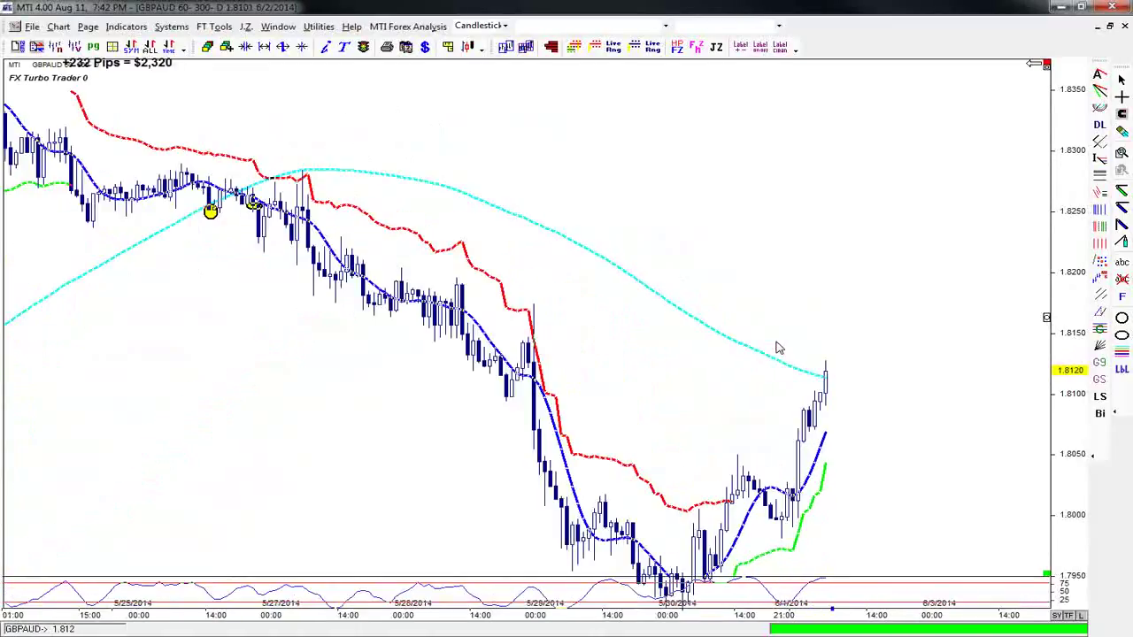
key("Up")
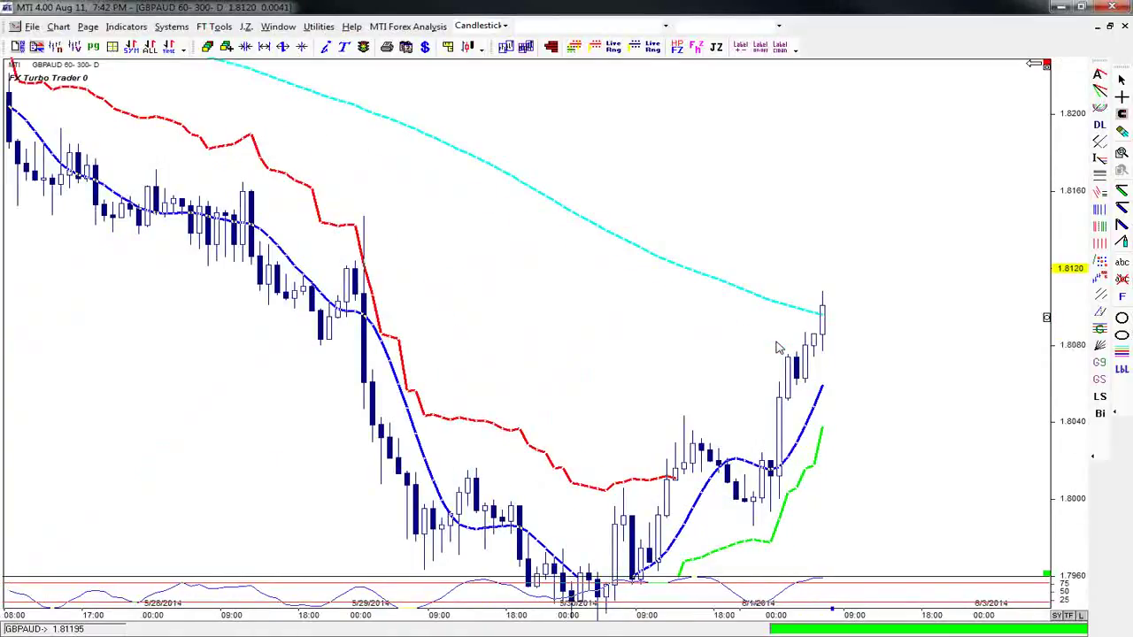
right_click(1122, 336)
left_click(1051, 342)
left_click_drag(812, 295, 836, 318)
right_click(889, 313)
left_click(944, 320)
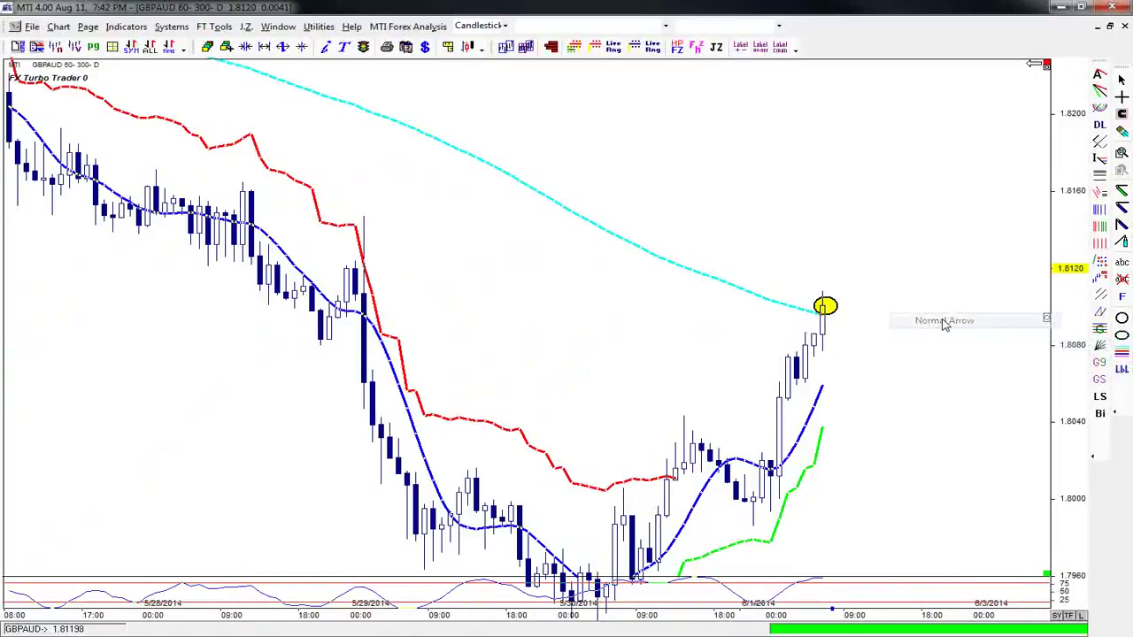
Step: Measure the GBPAUD price range from the sell entry marker near 5/27/2014 to the yellow exit marker on 6/2/2014
key("Down")
key("Down")
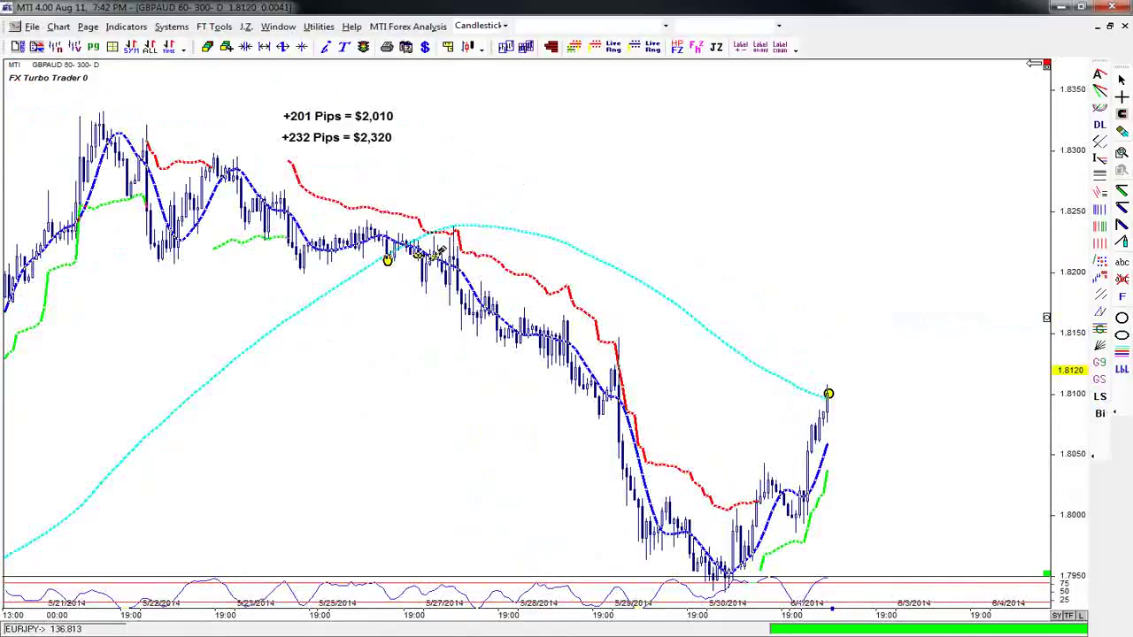
mouse_move(419, 254)
left_mouse_down()
mouse_move(487, 288)
mouse_move(967, 394)
mouse_move(977, 385)
left_mouse_up()
right_click(891, 286)
key("Escape")
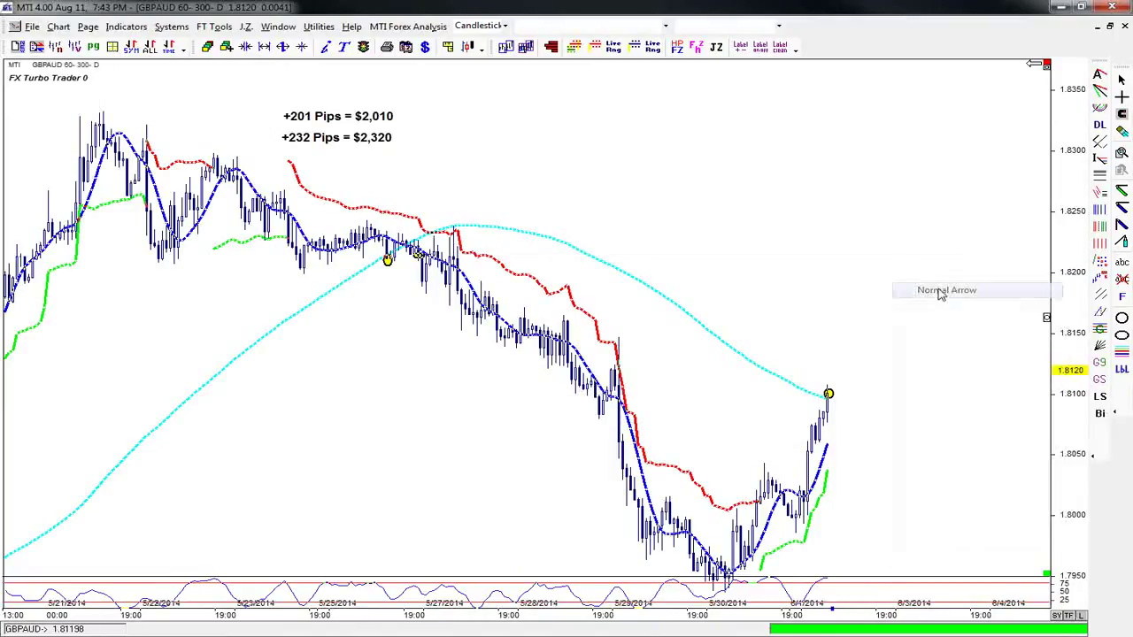
Step: Add the text label "+115 Pips = $1,150" above the 6/2/2014 exit marker
left_click(1121, 264)
type("+115 Pips = $1,150")
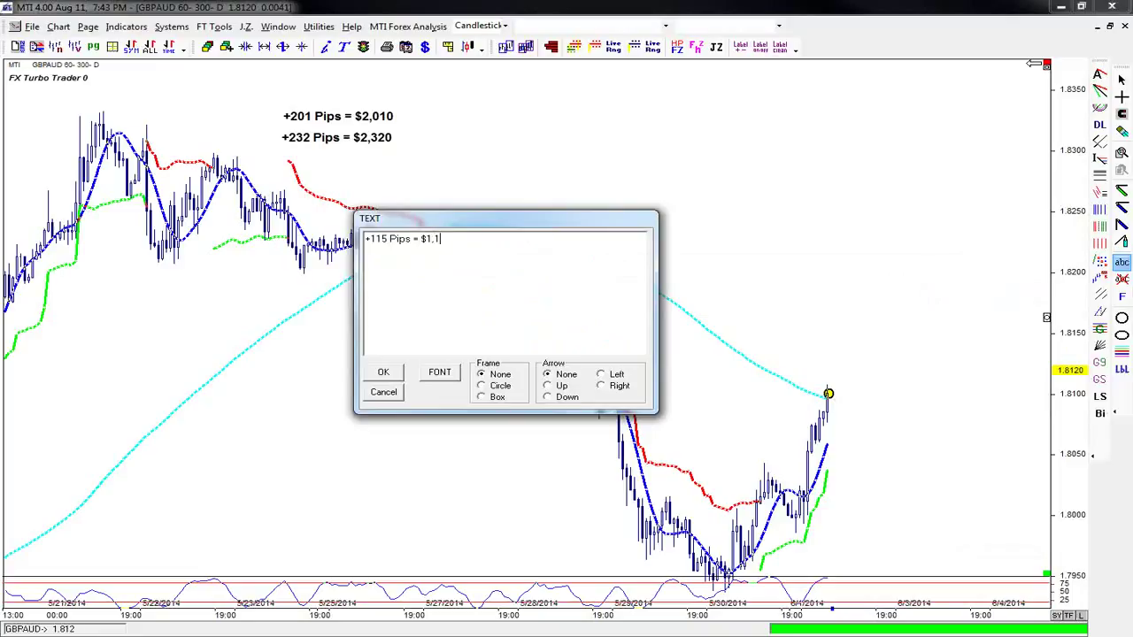
left_click(402, 371)
left_click(719, 322)
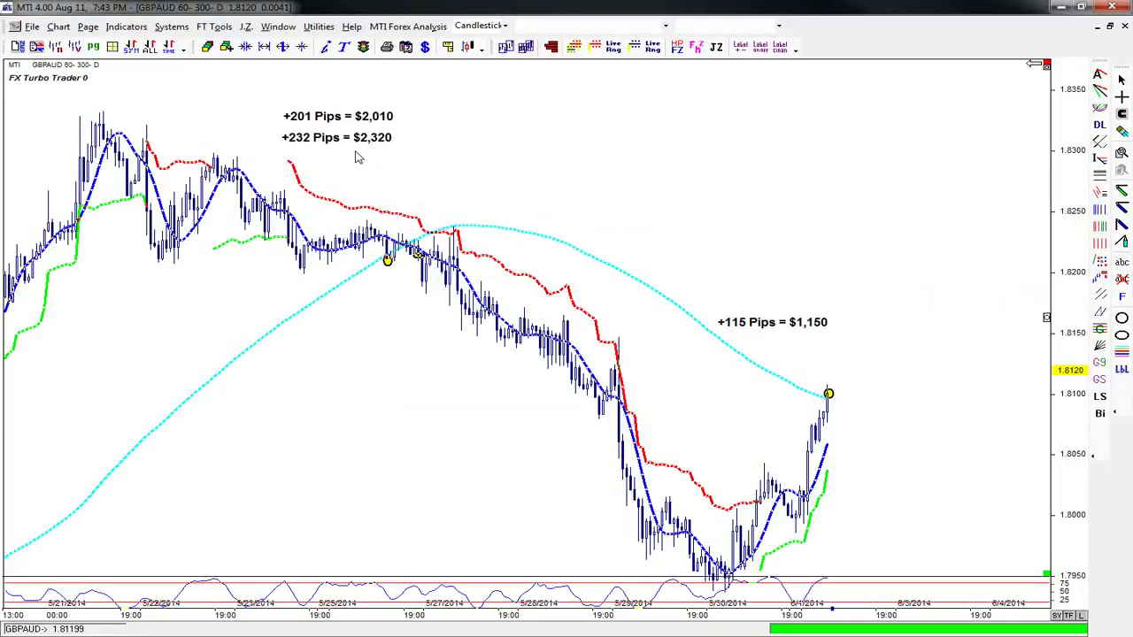
Step: Stack the "+232 Pips = $2,320" and "+201 Pips = $2,010" labels directly above the "+115 Pips = $1,150" label
left_click(801, 306)
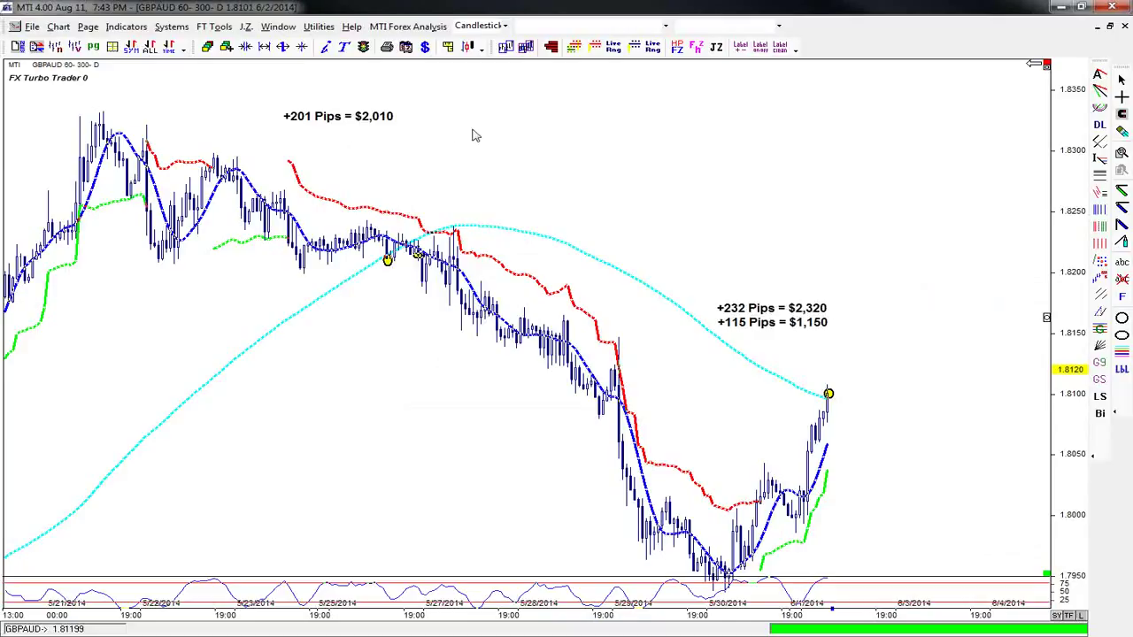
left_click(802, 302)
left_click(773, 299)
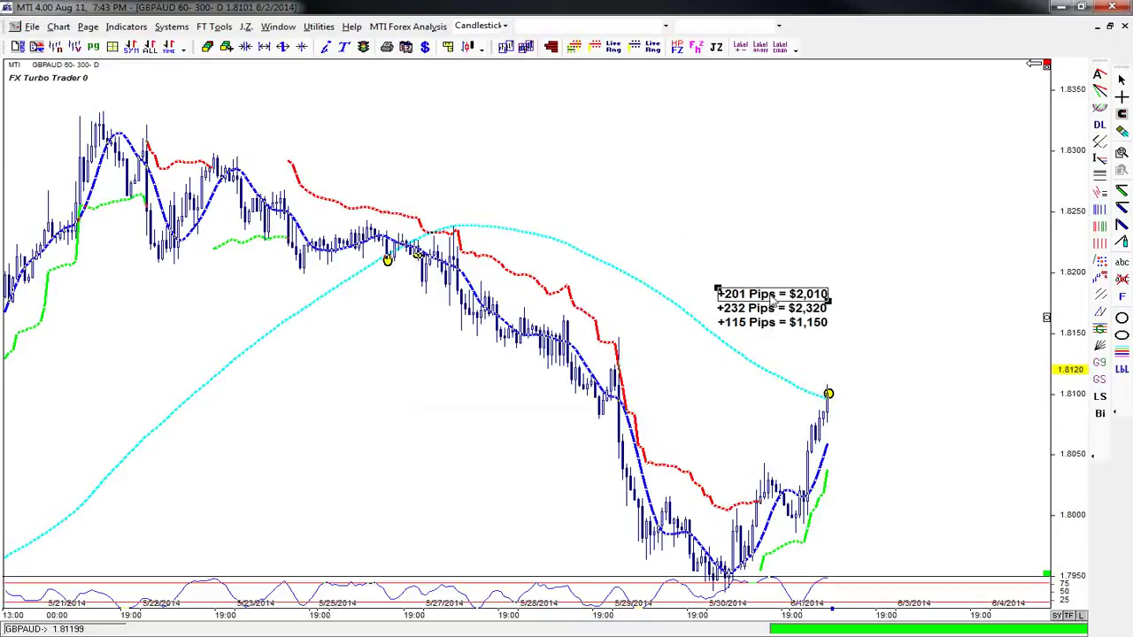
left_click(988, 325)
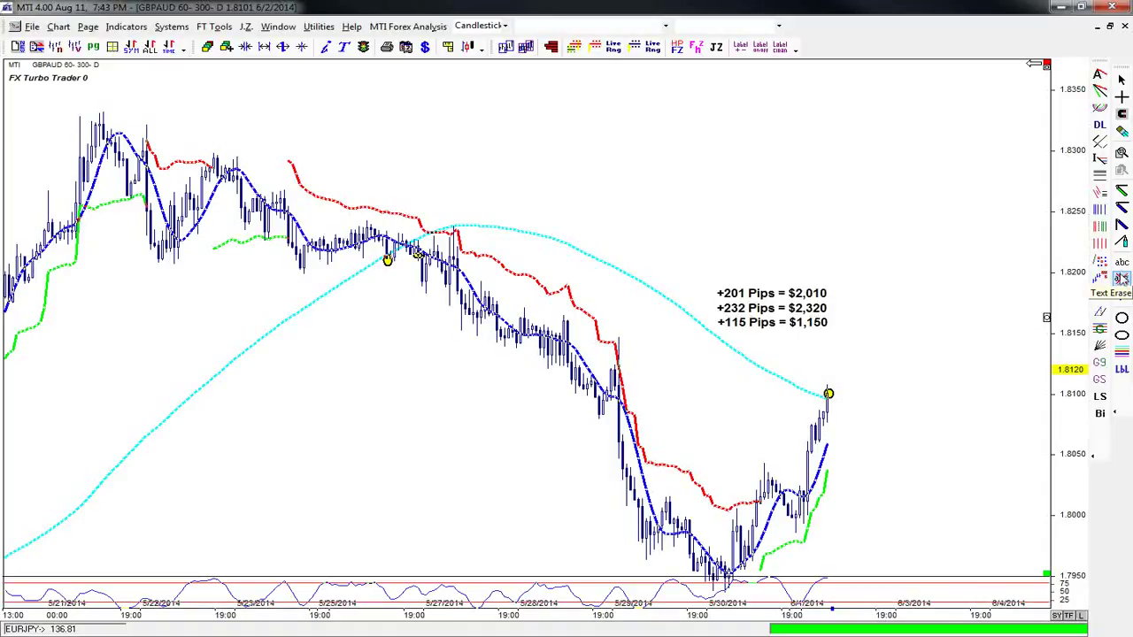
Step: Add the text label "$5,000 Initial Account Balance" in the empty area above the price at the chart's upper middle
left_click(1122, 262)
left_click(491, 292)
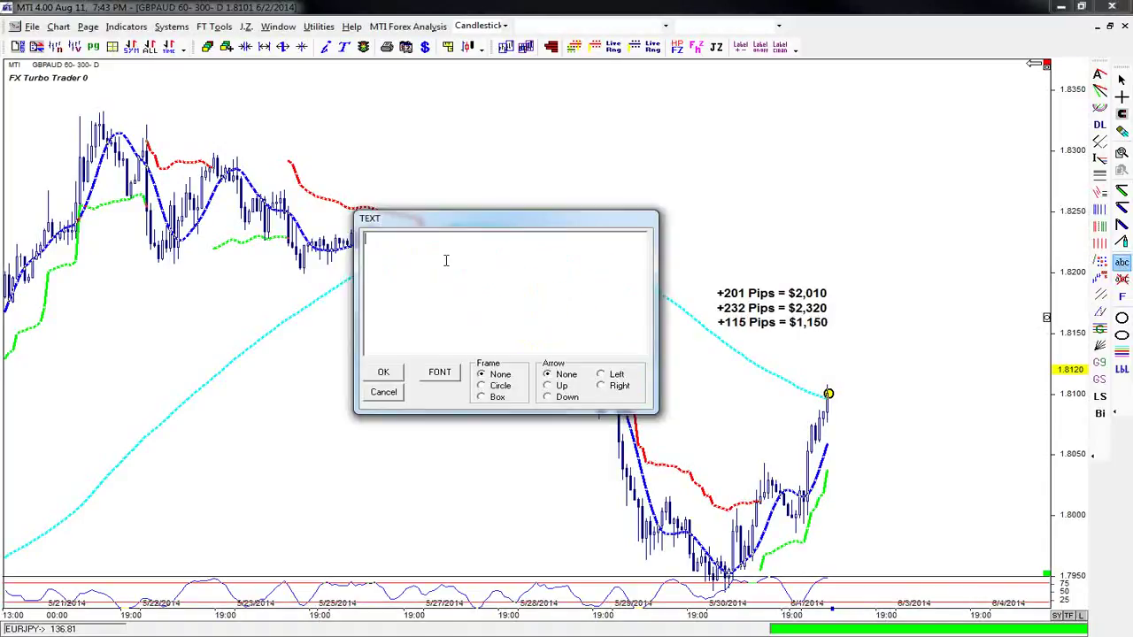
type("$5,000 Ini")
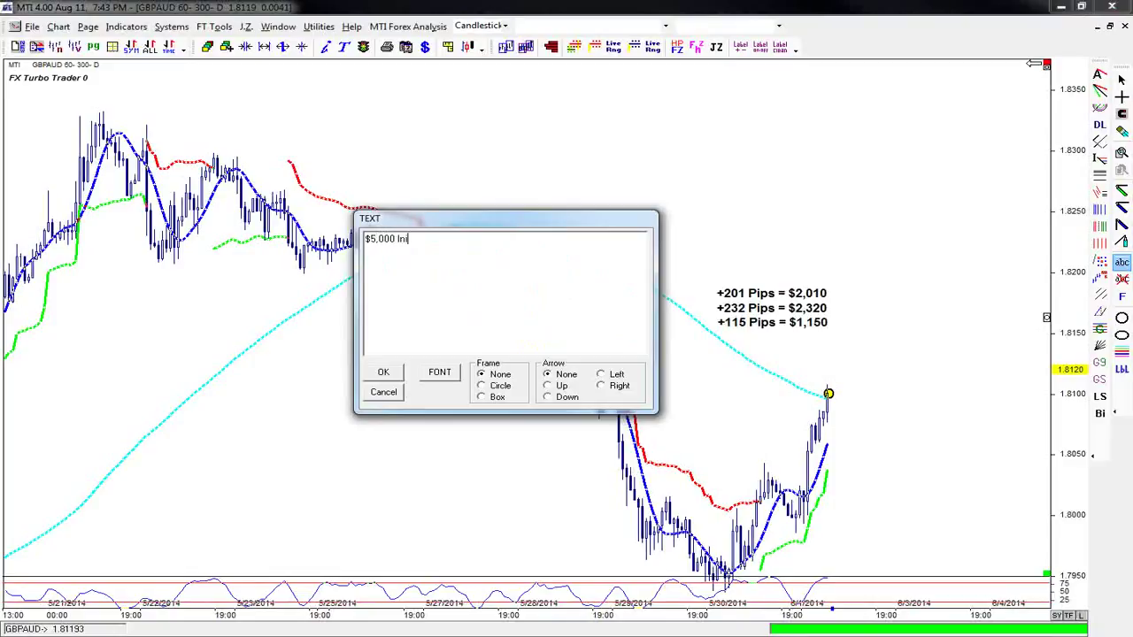
type("tial Account Balance")
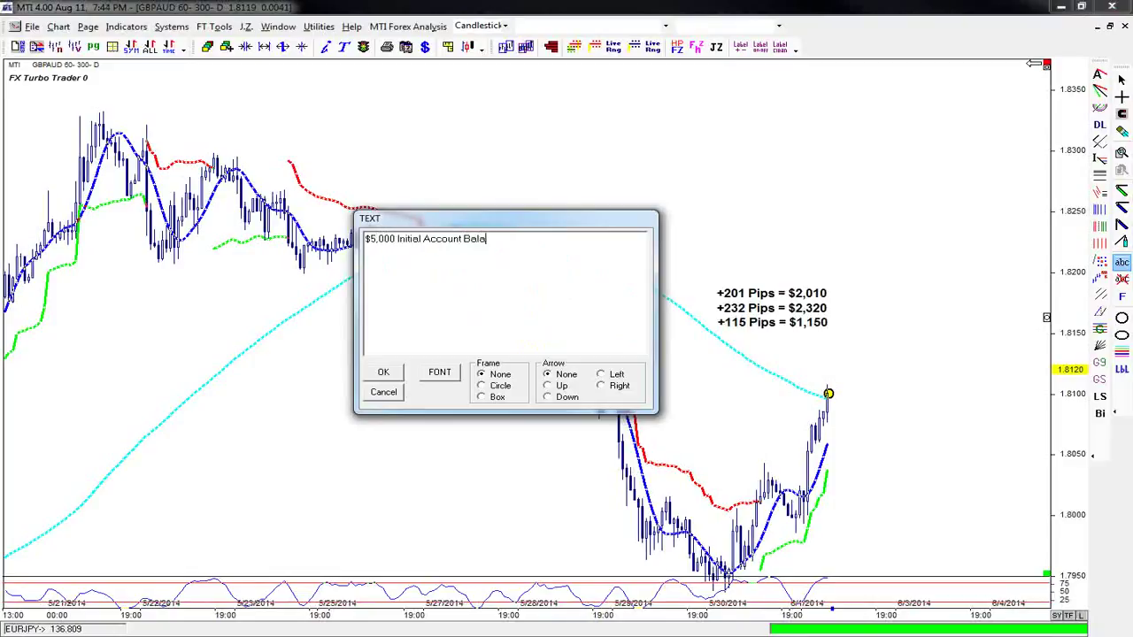
left_click(381, 375)
left_click(562, 109)
left_click_drag(563, 109, 535, 85)
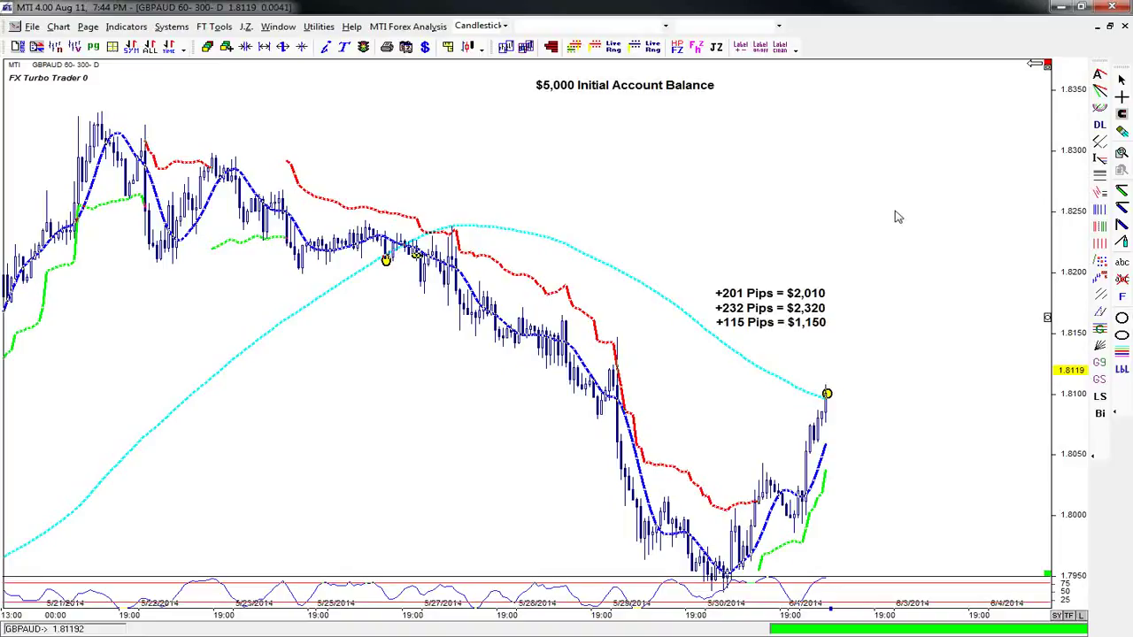
Step: Switch to Calculator, add the three profits 2010 + 2320 + 1150, and close it
key("alt+Tab")
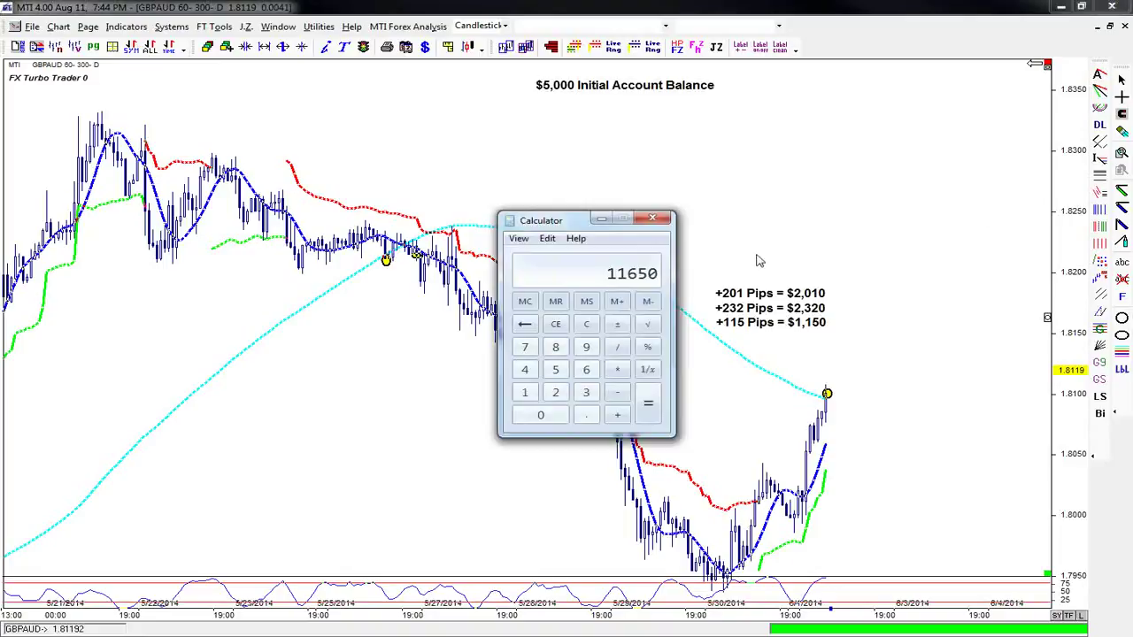
left_click(586, 324)
type("2010 + 2320 + ")
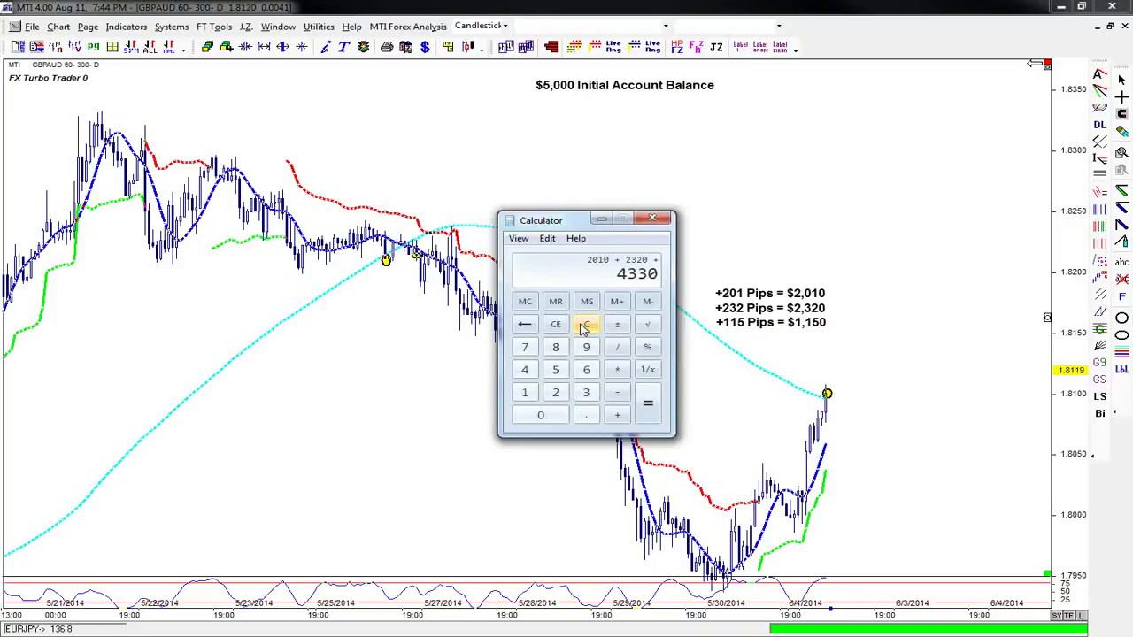
type("1150")
key("Return")
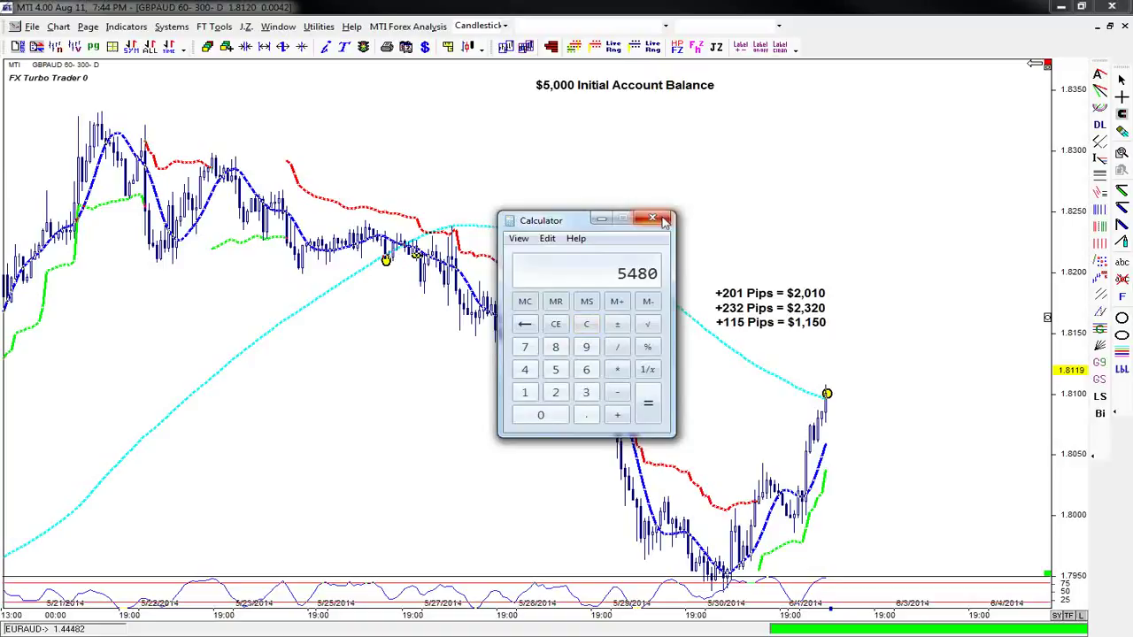
left_click(663, 221)
Step: Add the text label "$5,480 Profit in 25 Days" directly below the initial account balance label
left_click(1121, 263)
type("$5,480 ")
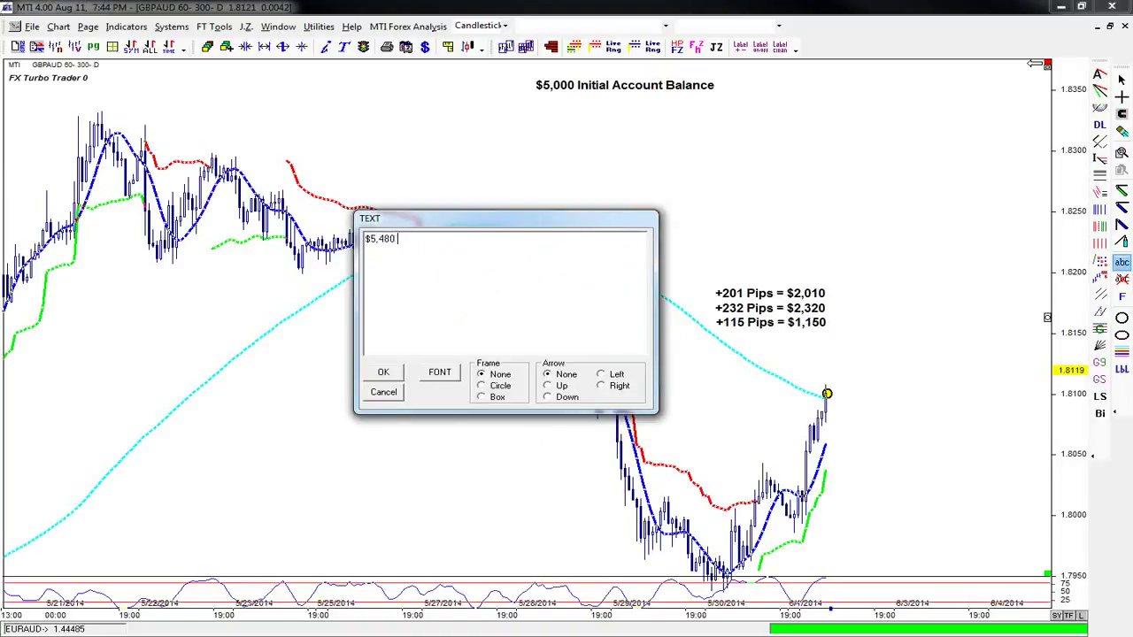
type("Profit in 25 Days")
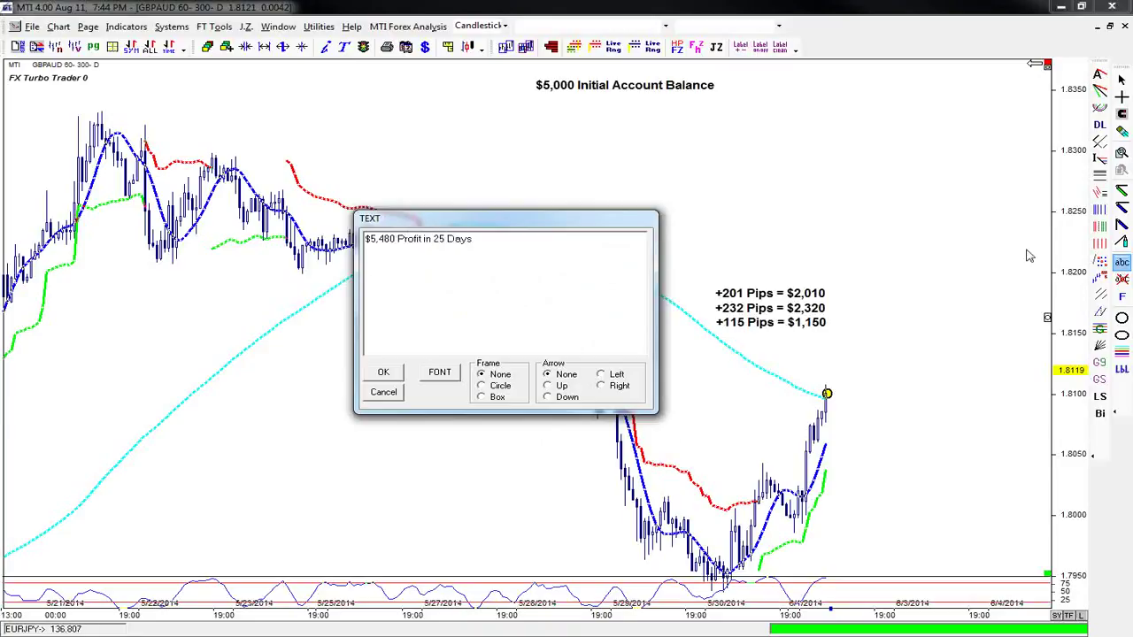
left_click(383, 374)
left_click(595, 171)
left_click_drag(613, 178, 559, 107)
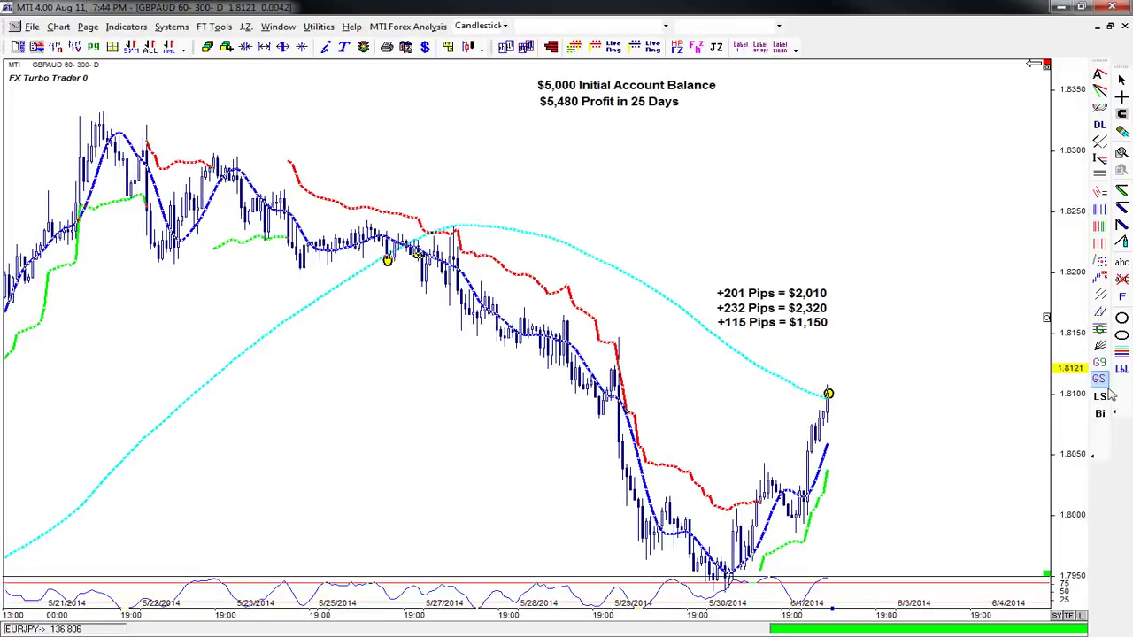
Step: Add the text label "$10,480 Total Account Balance" directly below the "$5,480 Profit in 25 Days" label
left_click(1121, 263)
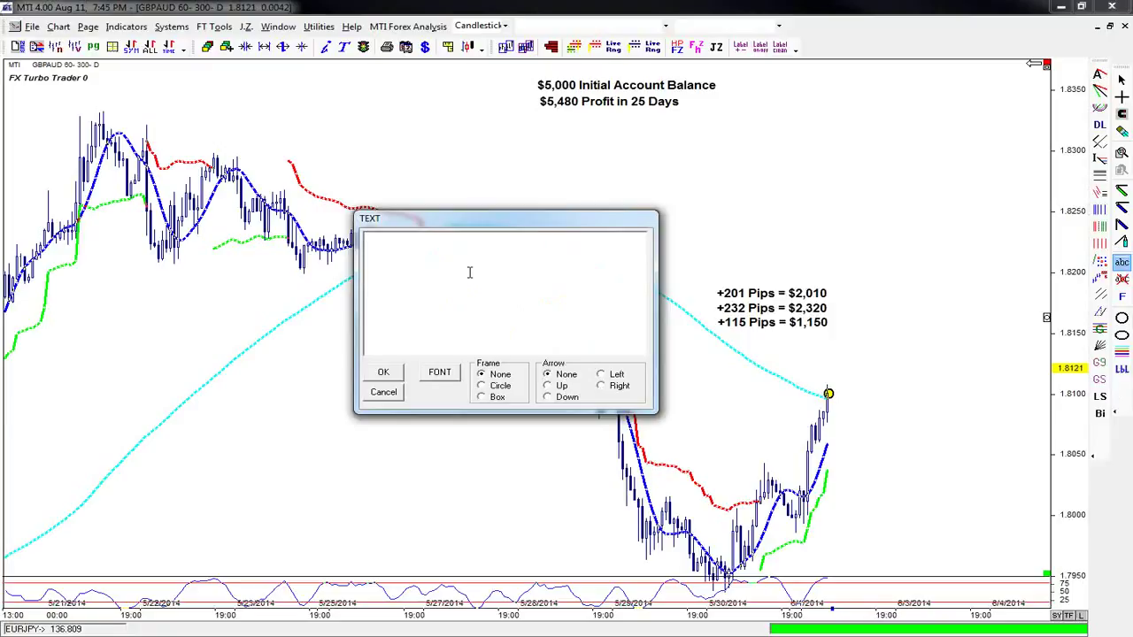
type("$10,480")
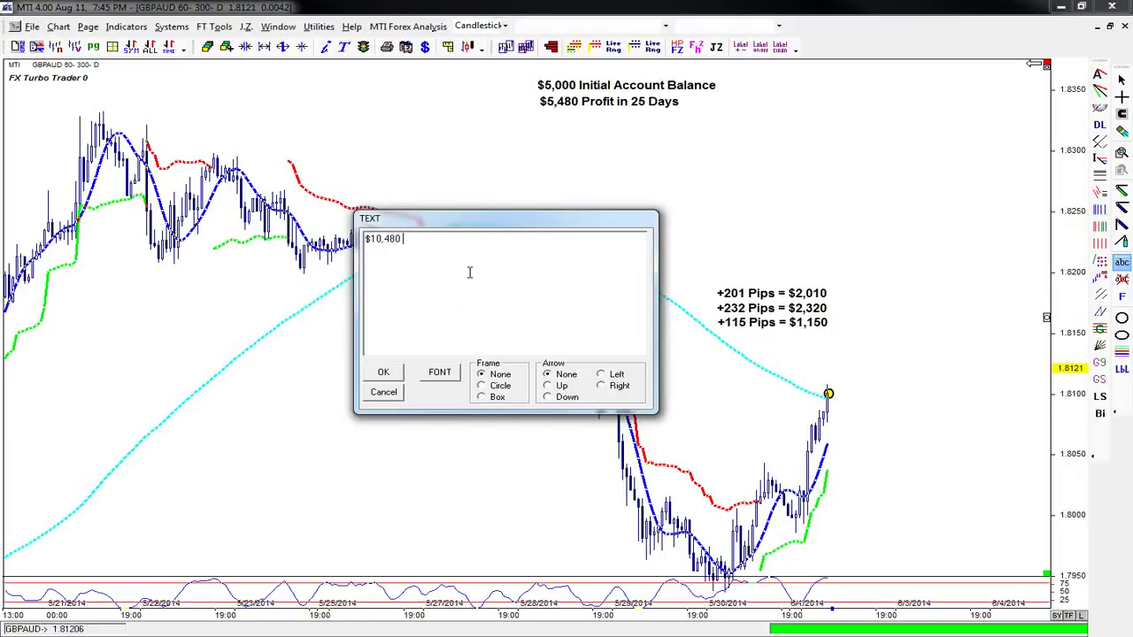
type("Total Account Balance")
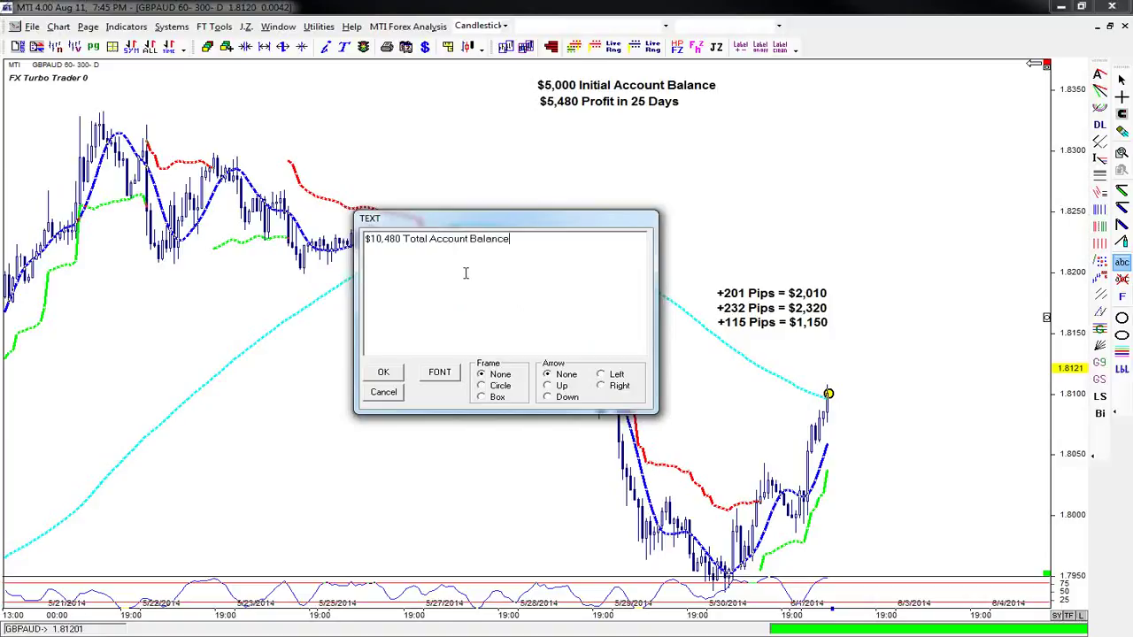
left_click(383, 372)
left_click(505, 157)
left_click_drag(562, 166, 558, 111)
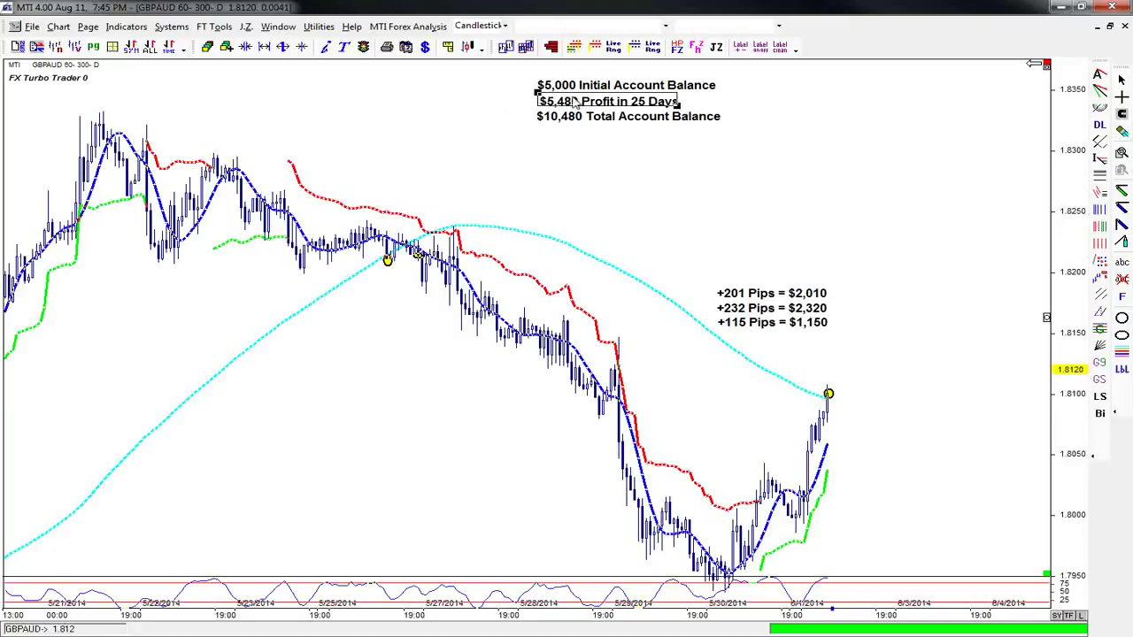
Step: Align the "$5,480 Profit in 25 Days" and "$10,480 Total Account Balance" labels beneath the initial account balance label
left_click(495, 107)
left_click(575, 116)
left_click(472, 111)
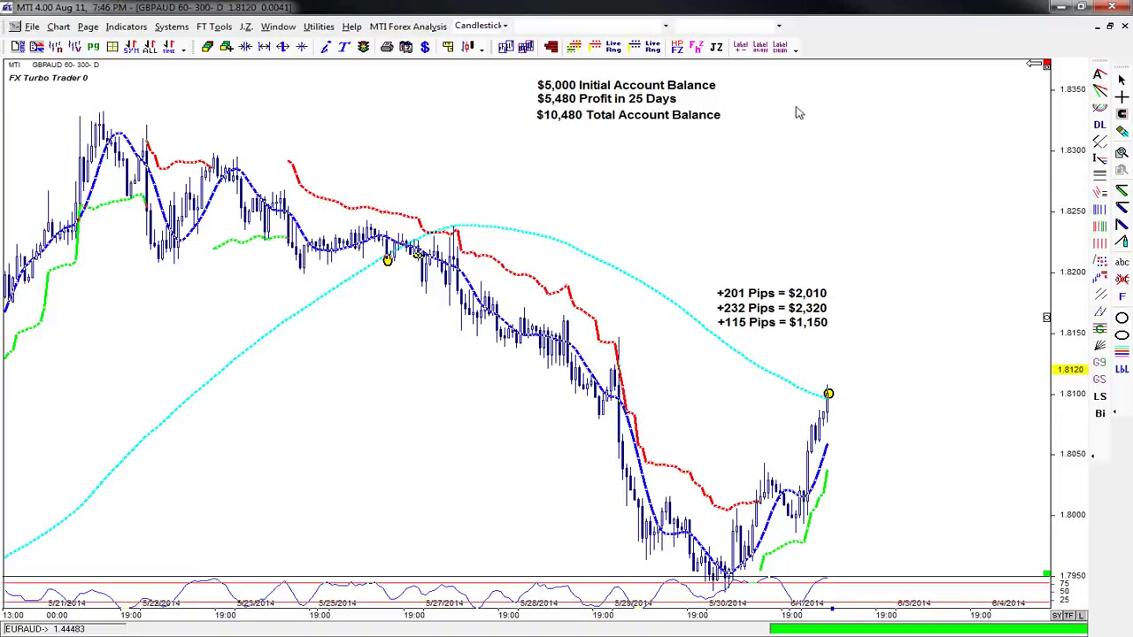
Step: Add the text label "No Risk = Withdraw $5,000" a short gap below the total account balance label, roughly left-aligned with it
left_click(1121, 262)
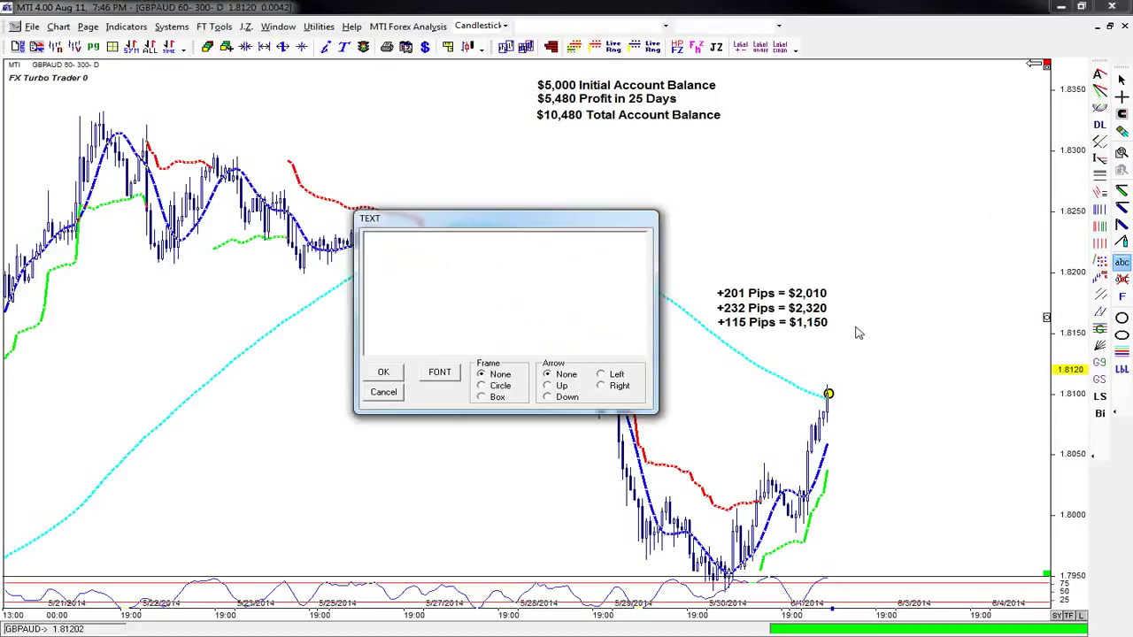
type("No")
key("BackSpace")
key("BackSpace")
type("No Risk = Withdraw ")
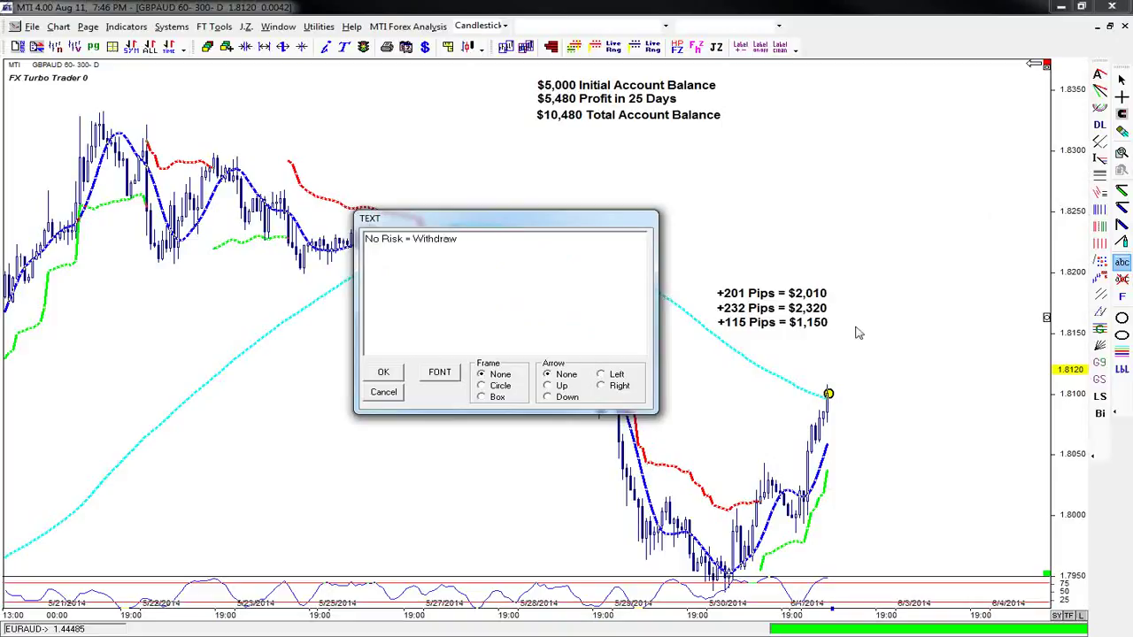
type("$5,000")
left_click(384, 373)
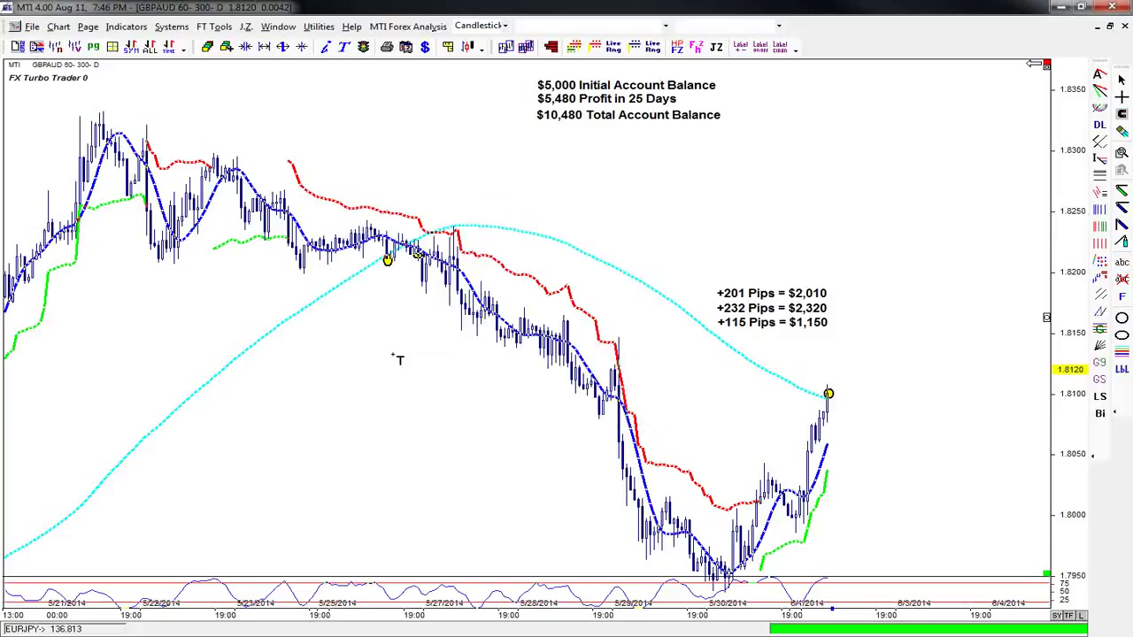
left_click(554, 158)
left_click_drag(555, 159, 543, 155)
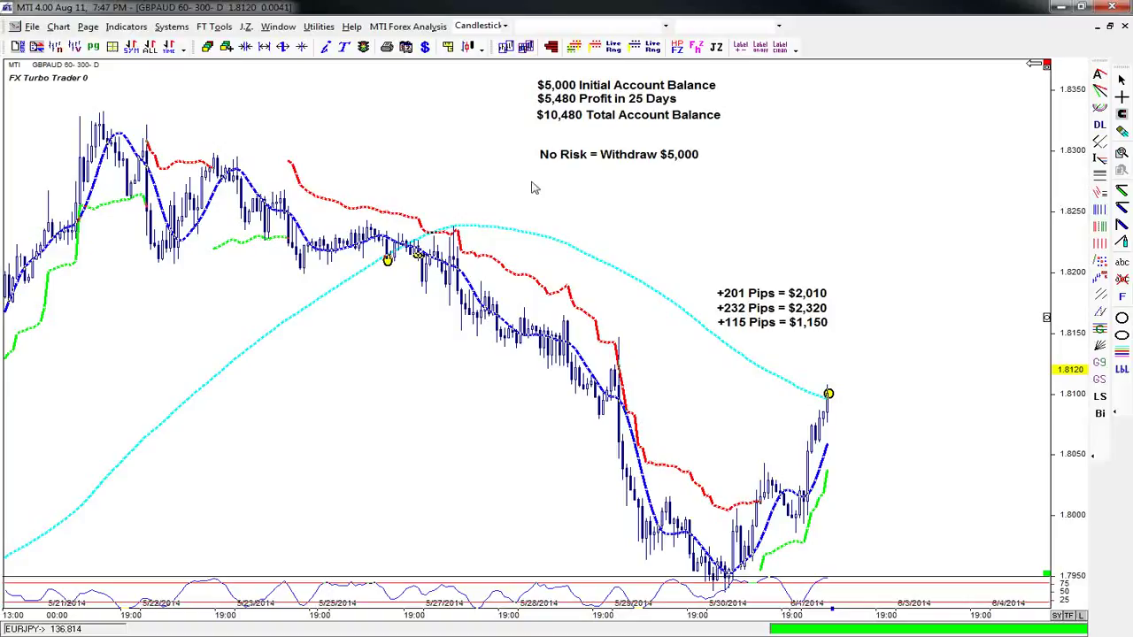
Step: Add the text label "Risk Taker = Trade 2 Standard Lots" directly below the "No Risk" label and align it with the account labels
left_click(1121, 263)
left_click(953, 300)
type("Risk Taker")
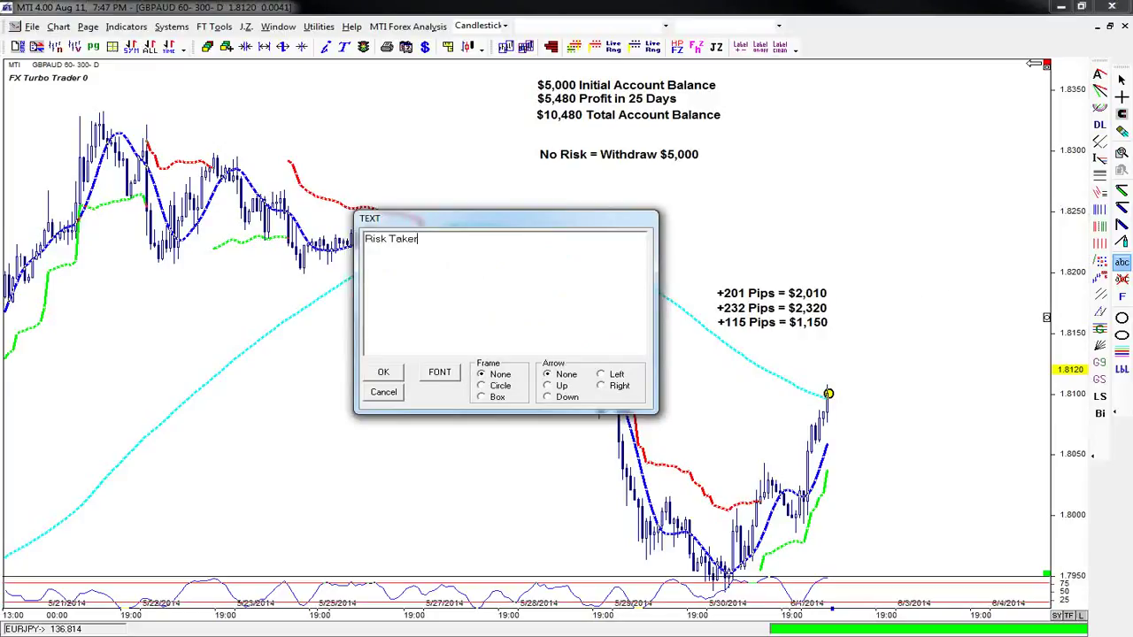
type(" = Trade 2 Standard Lots")
left_click(383, 372)
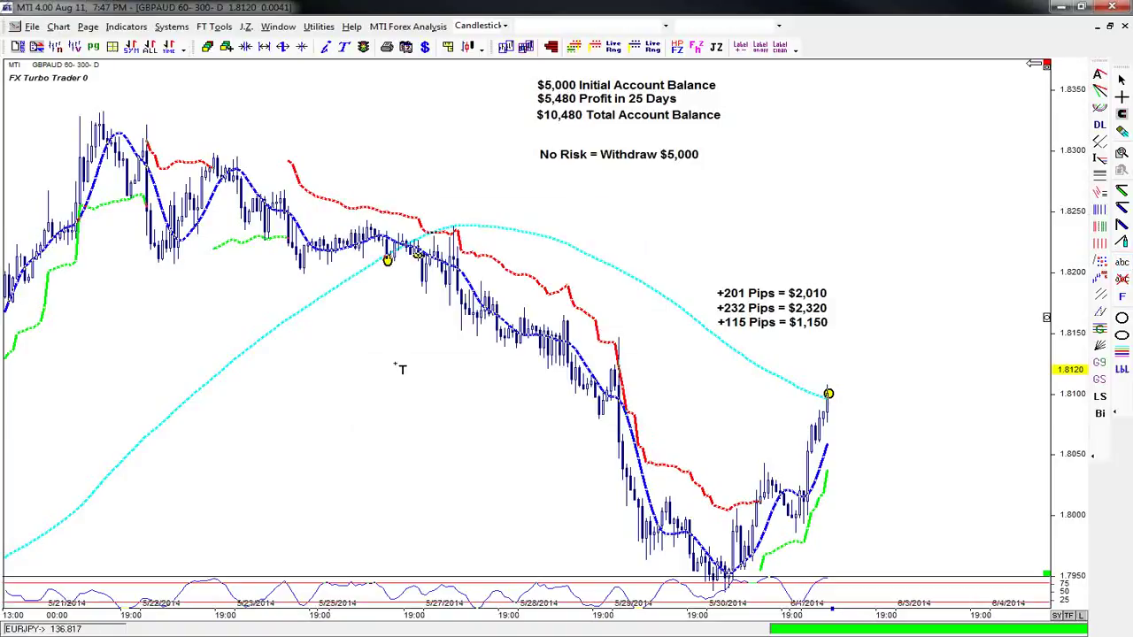
left_click(592, 204)
left_click_drag(608, 207, 569, 177)
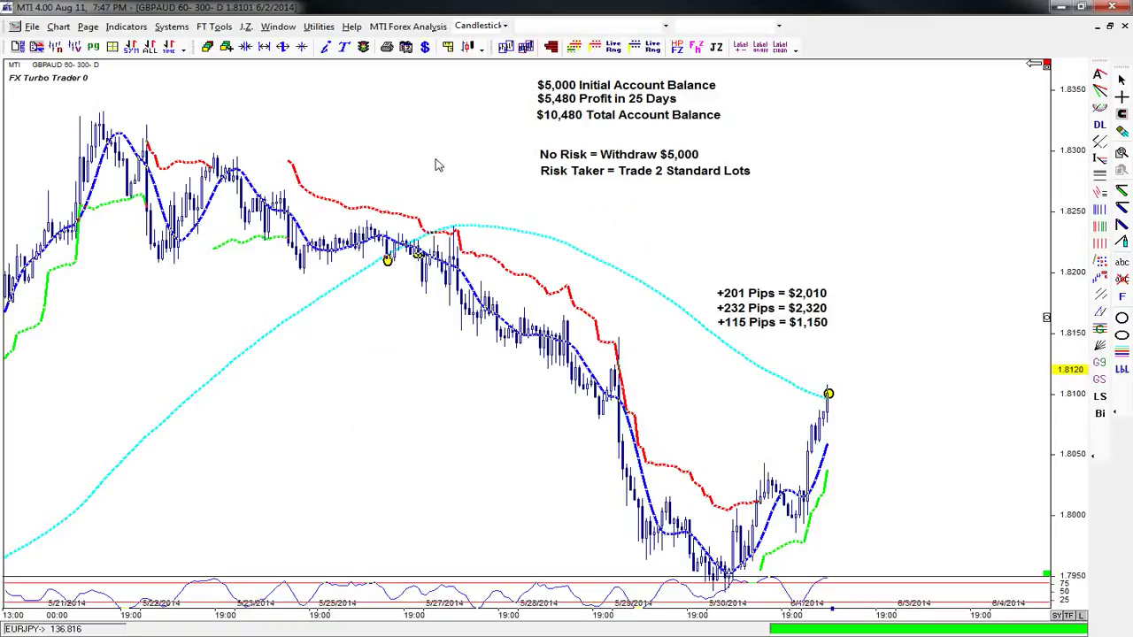
left_click_drag(593, 177, 590, 177)
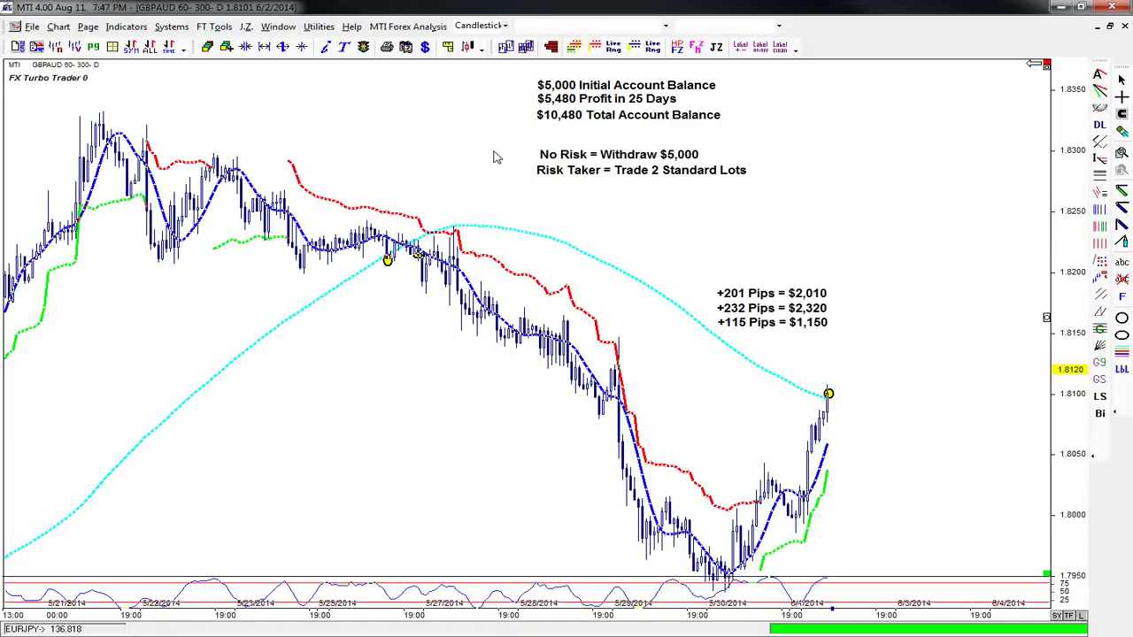
left_click(783, 296)
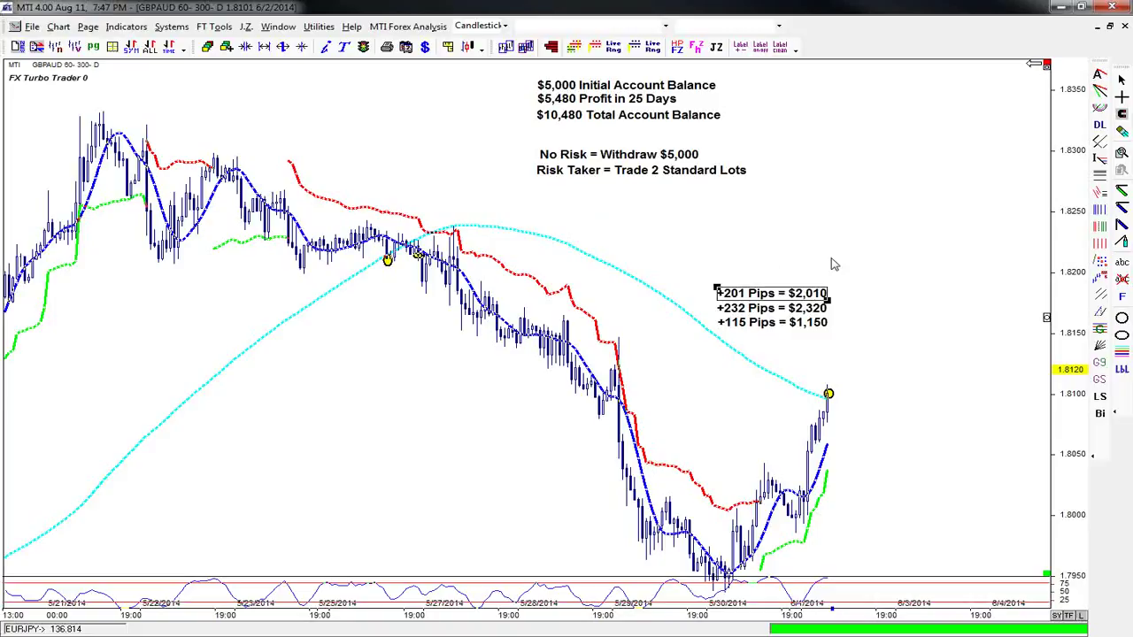
left_click(802, 245)
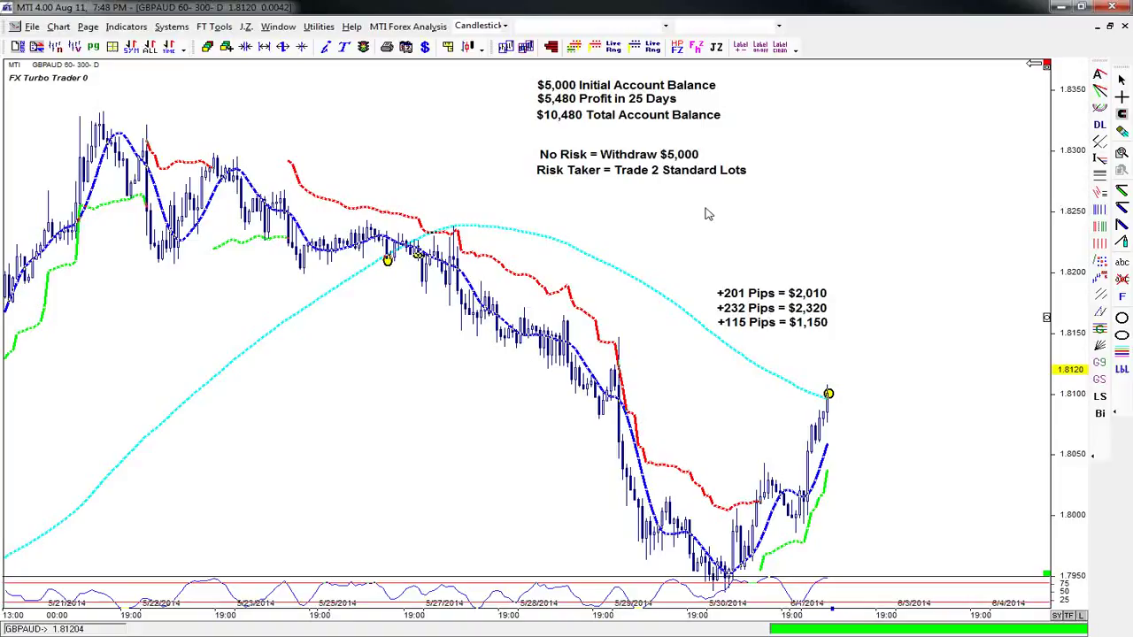
Step: Start a new text label with the first line "Micro Lots = 4-6 Weeks"
left_click(1120, 264)
left_click(799, 305)
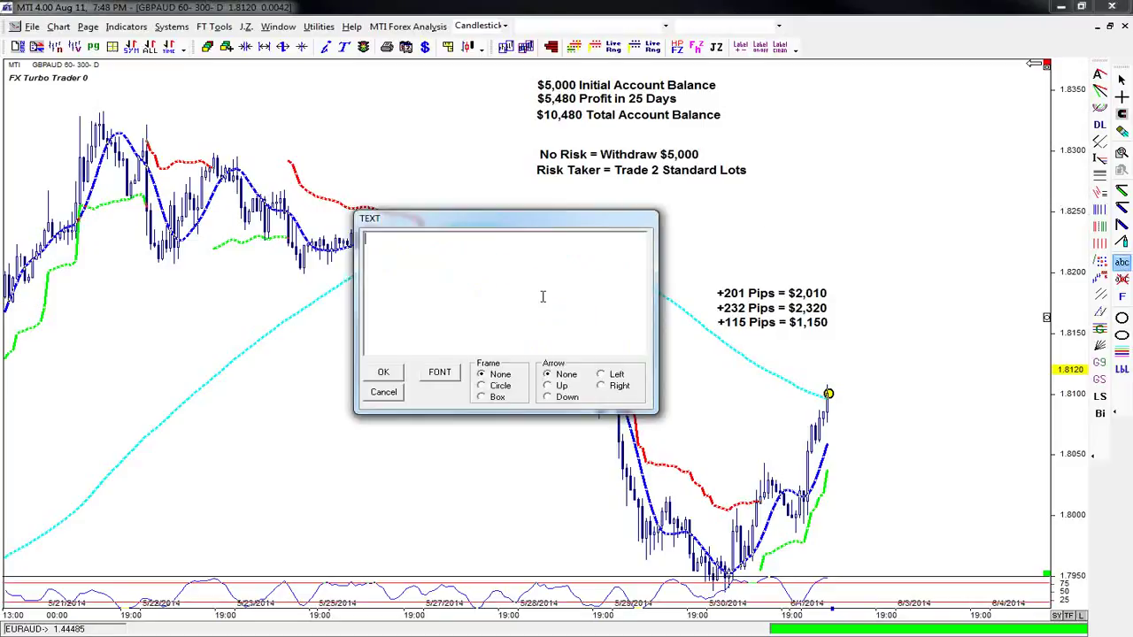
type("Micro Lots = 4-6 Weels")
key("BackSpace")
key("BackSpace")
type("ks")
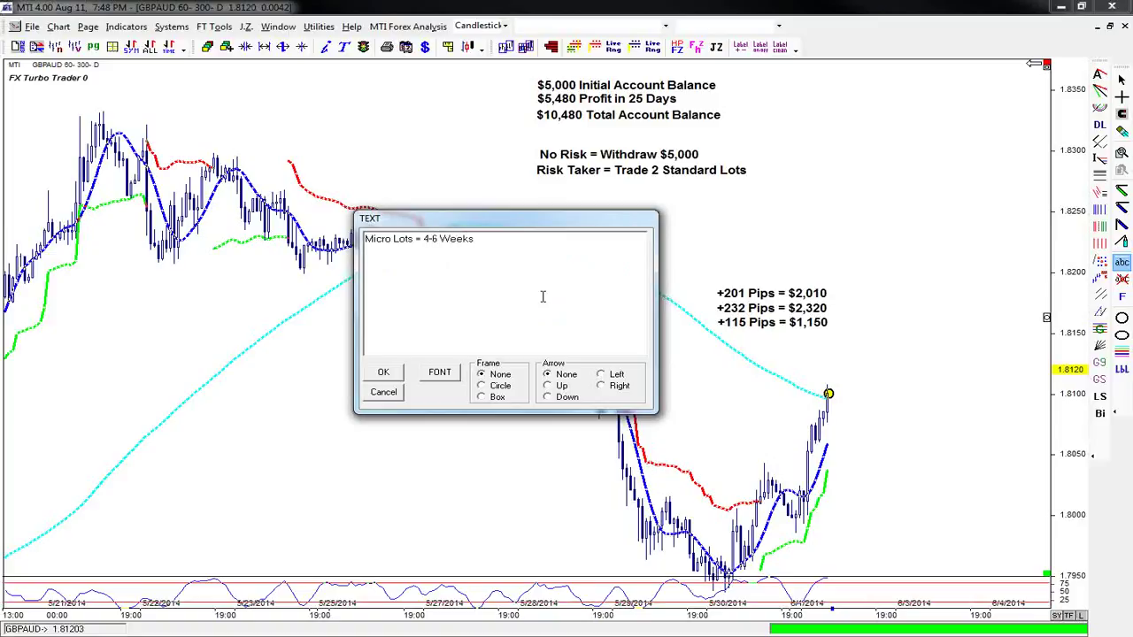
Step: Add the lines "Mini Lots = 4-6 Weeks" and "Standard Lots" to the label and place it to the right of the account balance labels
key("Return")
type("Mini Lots = 4-6 Wees")
key("BackSpace")
type("ks")
type("Standard ")
type("Lots")
left_click(383, 372)
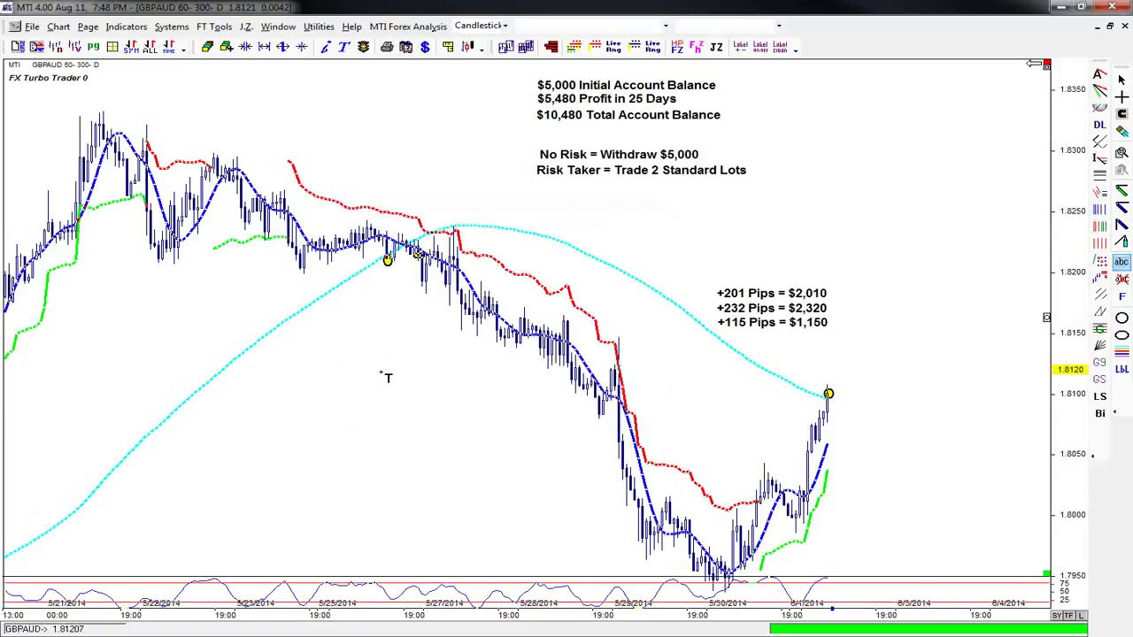
left_click(827, 152)
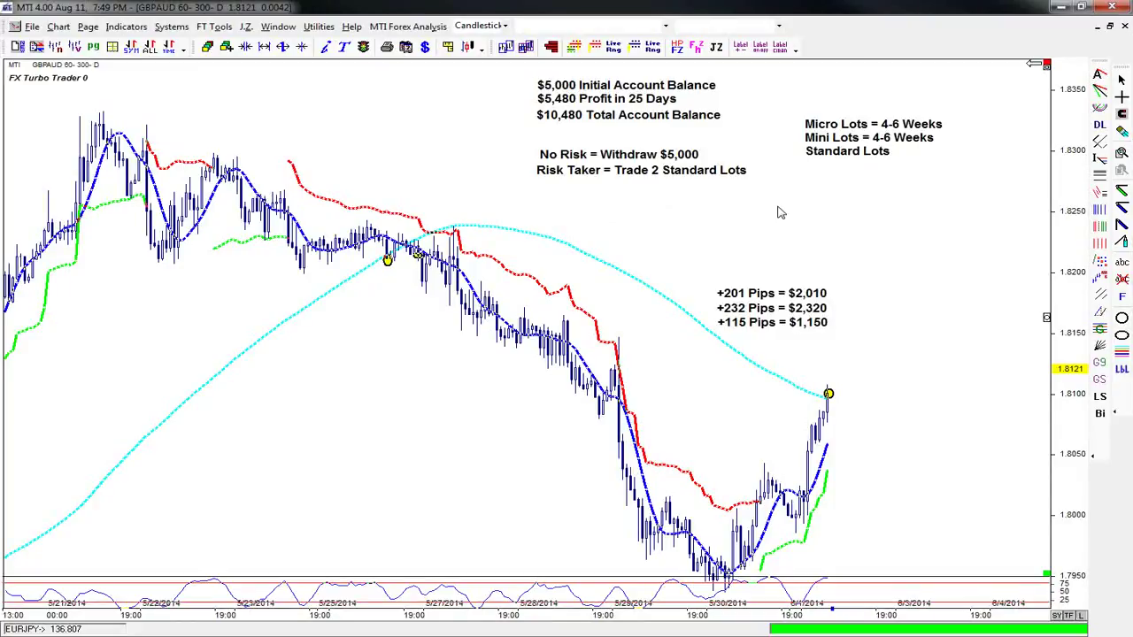
left_click_drag(825, 147, 800, 131)
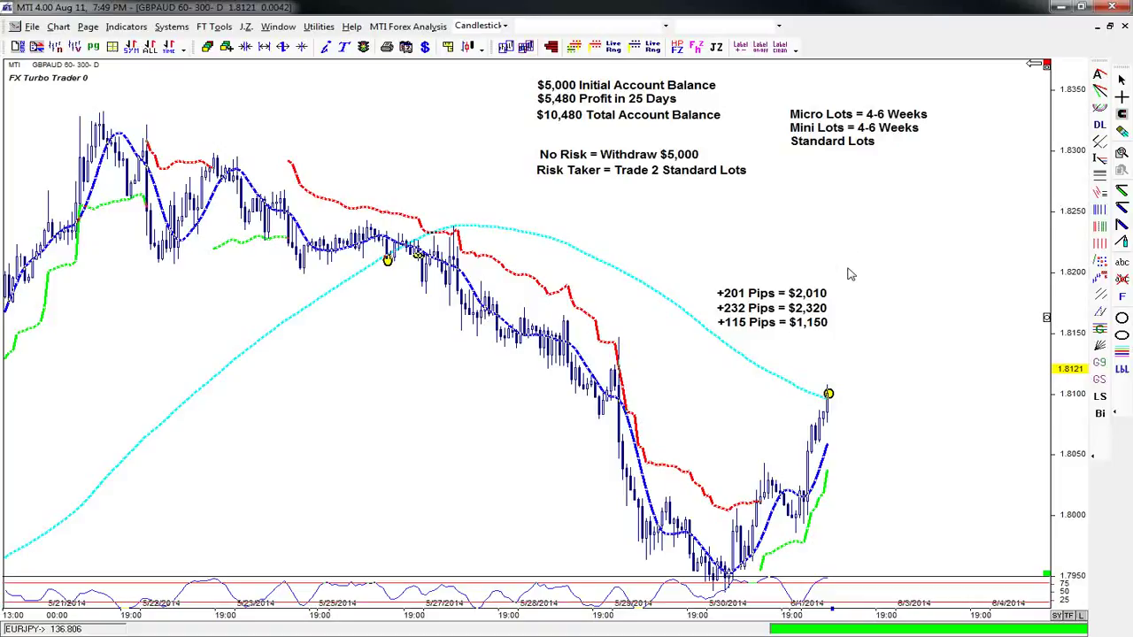
Step: Mark the new GBPAUD buy entry on 6/2/2014 with a yellow ellipse on the latest candle above the light blue line
key("plus")
key("plus")
key("plus")
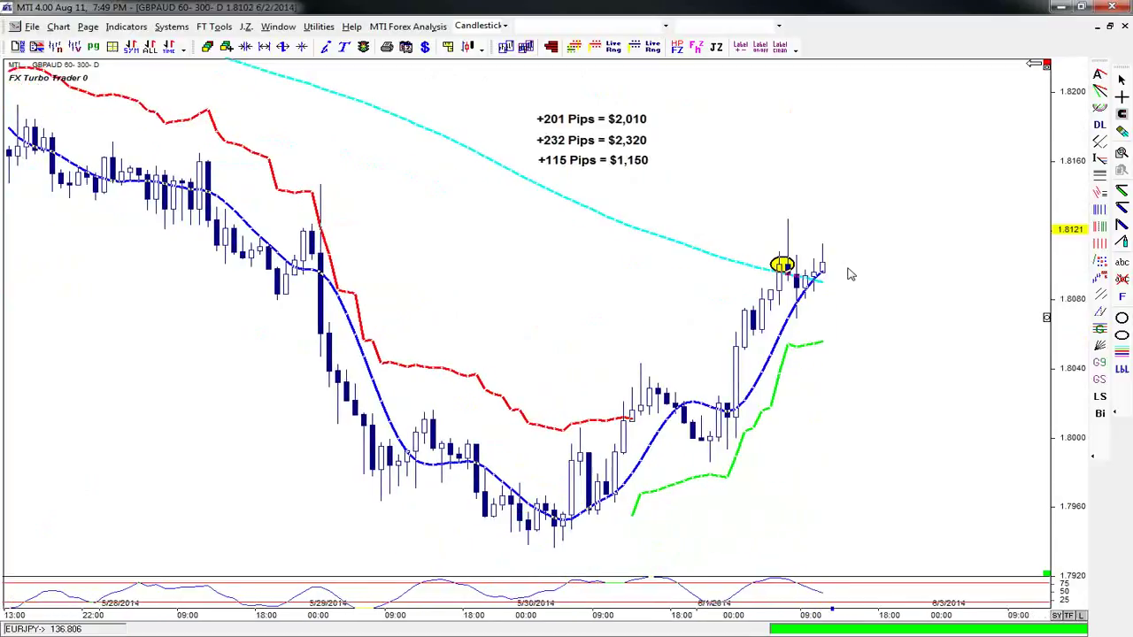
right_click(1121, 337)
left_click(1032, 342)
left_click_drag(811, 256, 835, 270)
right_click(874, 277)
left_click(892, 280)
Step: Mark the trade exit on 6/3/2014 with a yellow ellipse where the falling candle reaches the green stop line
scroll(878, 214, "down", 1)
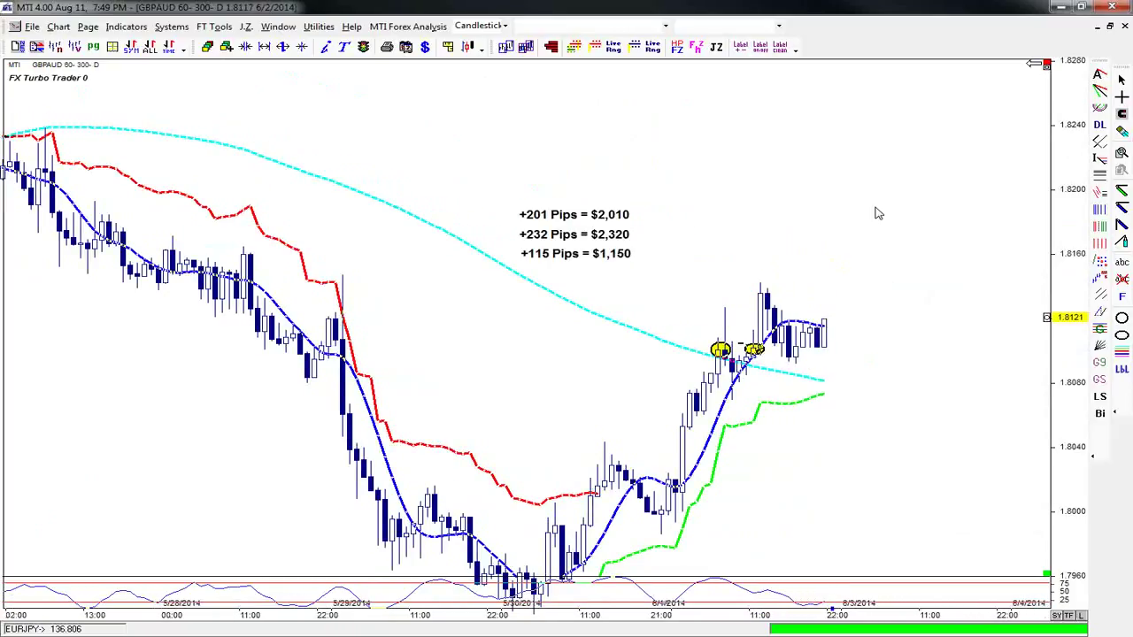
scroll(878, 213, "down", 1)
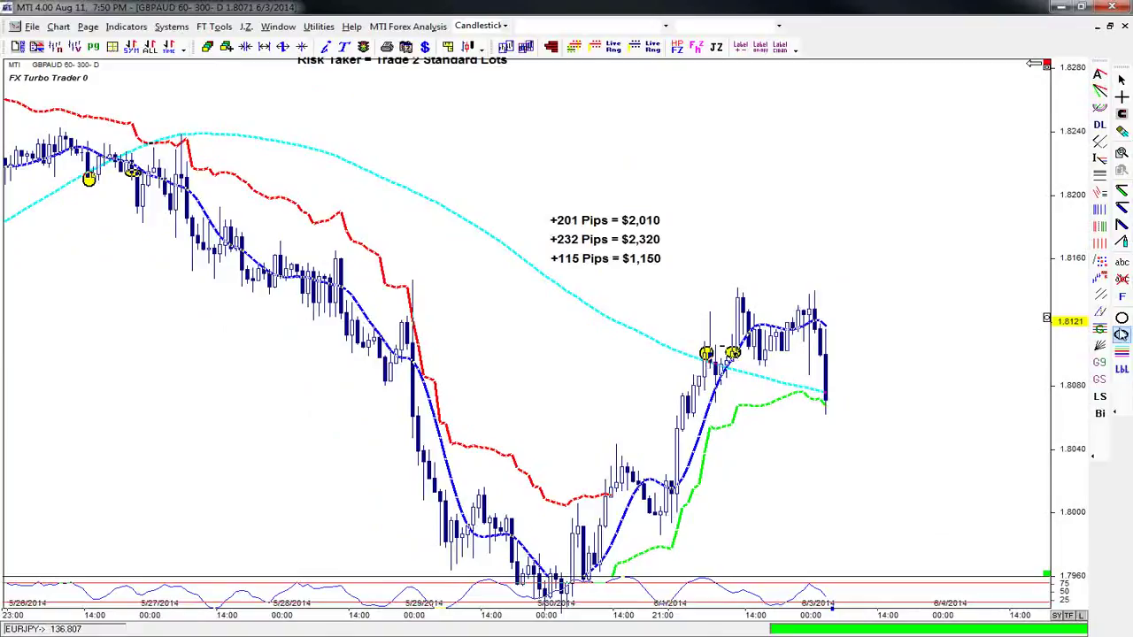
right_click(1122, 335)
left_click(1102, 340)
left_click(823, 398)
right_click(896, 406)
left_click(947, 133)
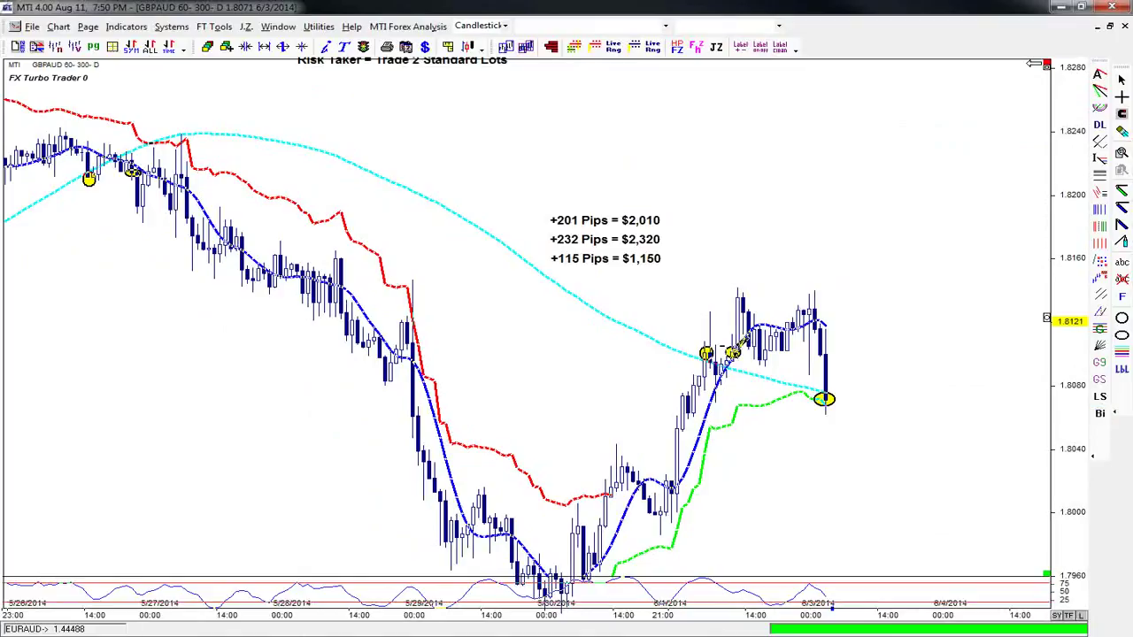
Step: Measure the price range from the 6/2/2014 entry ellipse to the 6/3/2014 exit ellipse and return to the normal arrow
left_click_drag(731, 351, 921, 399)
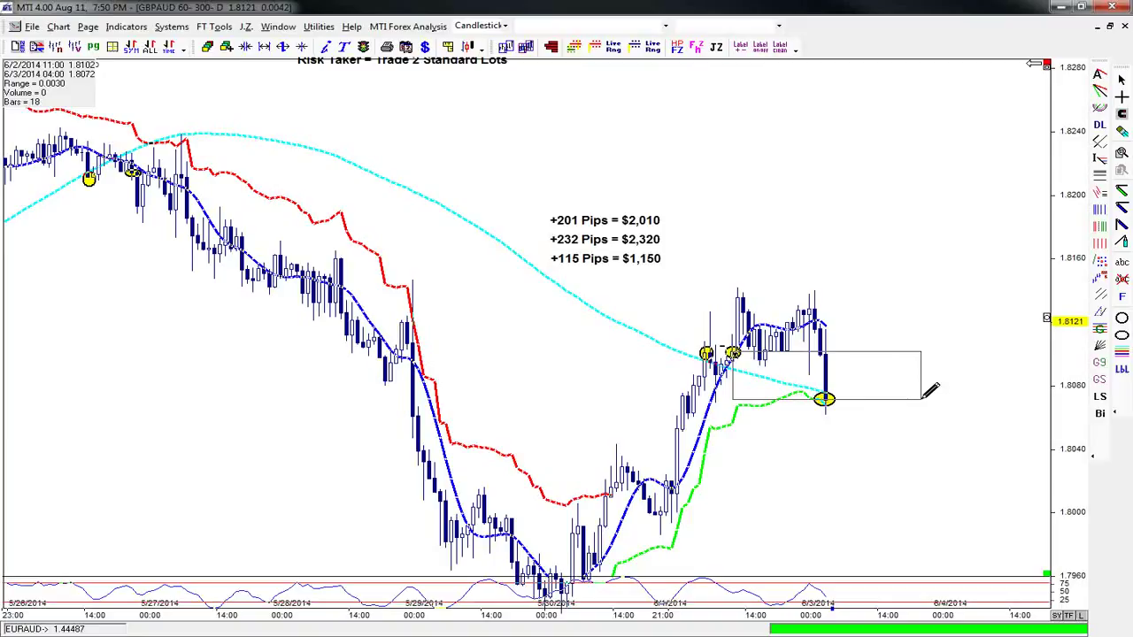
left_click_drag(929, 389, 926, 386)
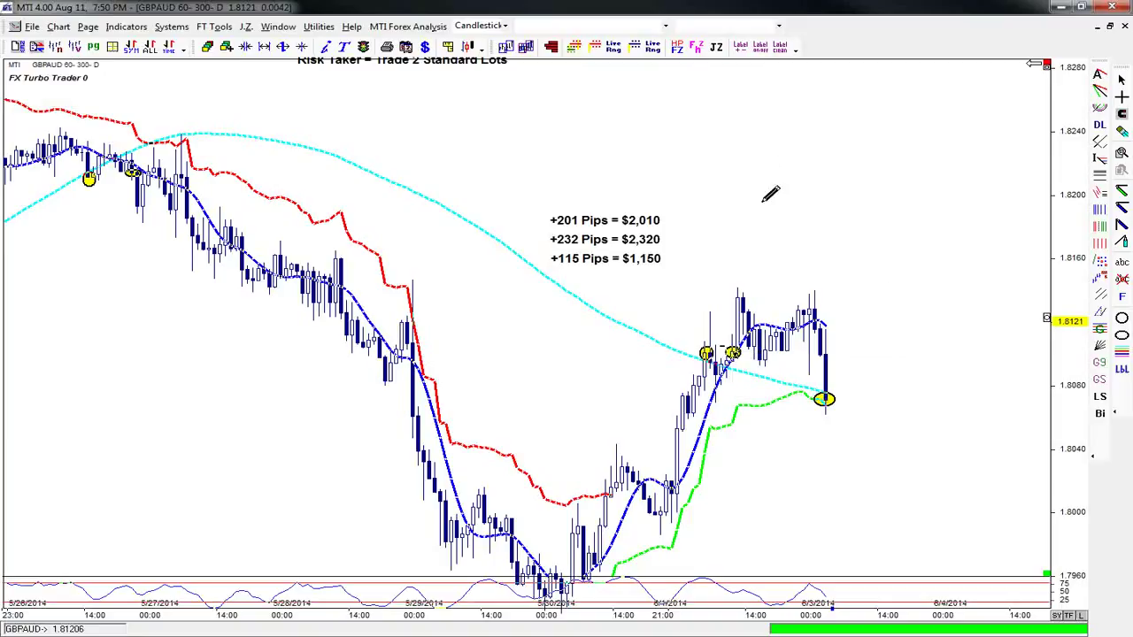
right_click(848, 189)
left_click(955, 217)
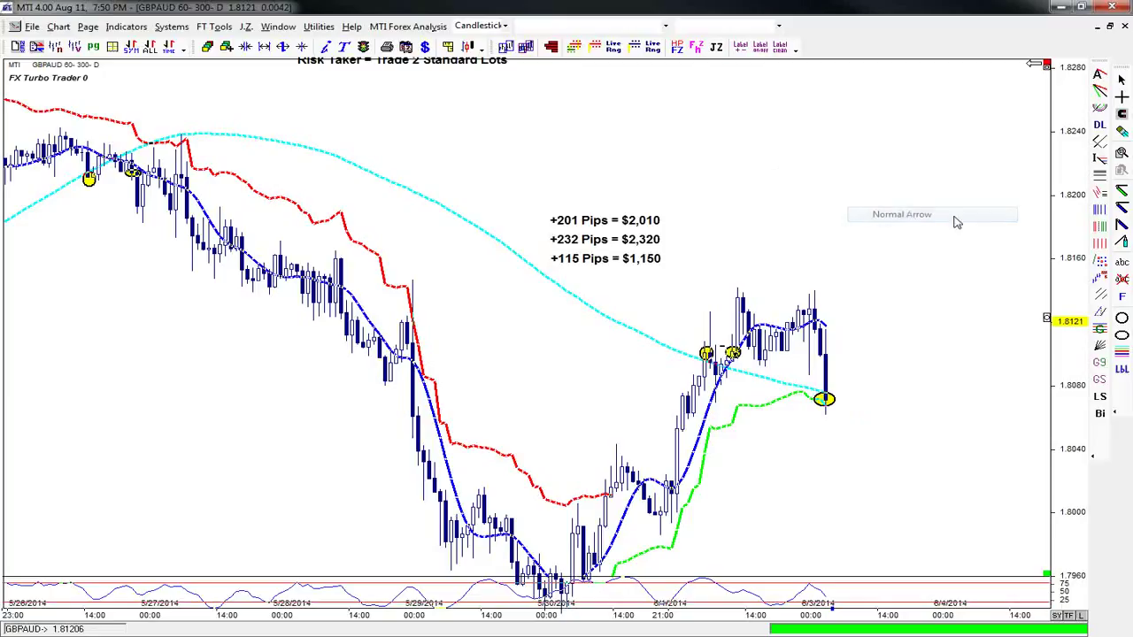
Step: Add the text label "-31 Pips = $310" directly above the "+201 Pips = $2,010" label and align it with the results list
left_click(1122, 263)
type("-31 Pips ")
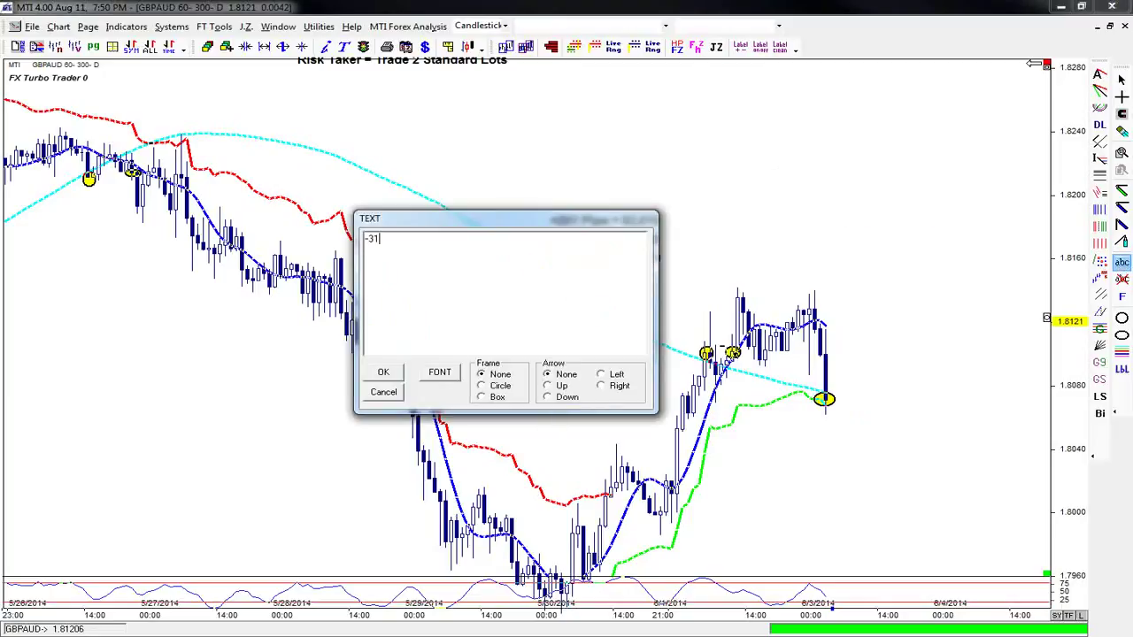
type("= $310")
left_click(383, 372)
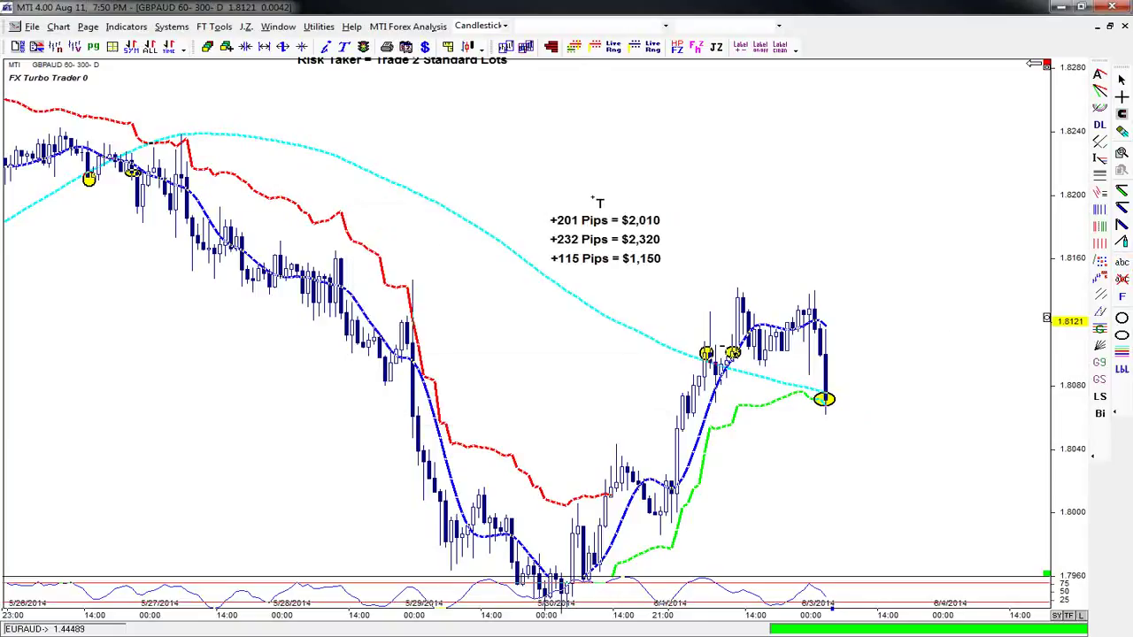
left_click(555, 199)
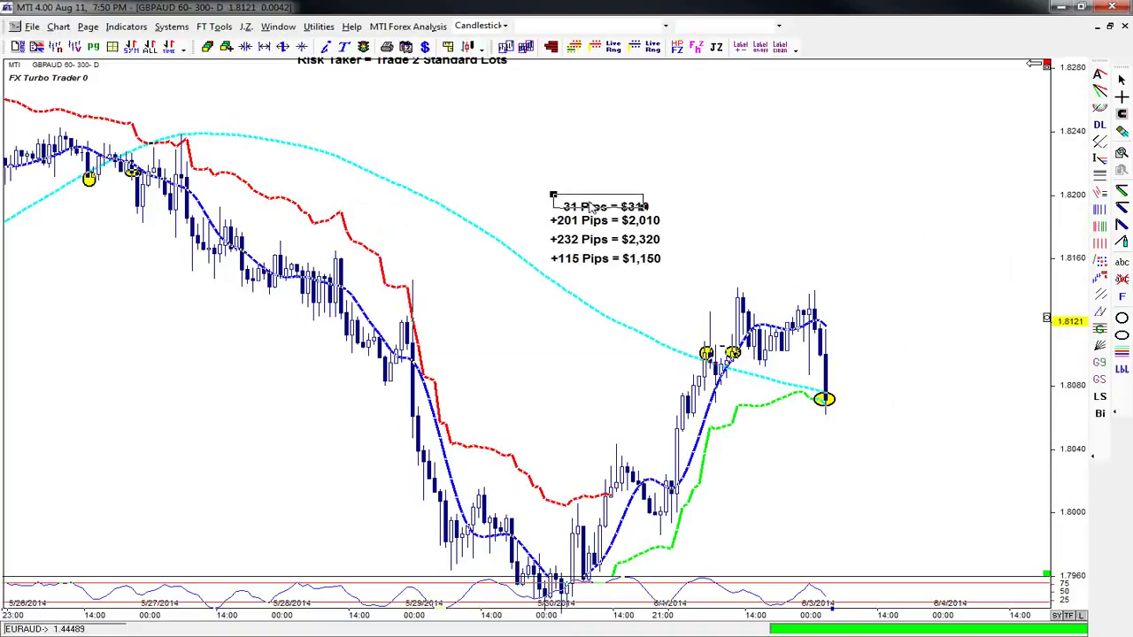
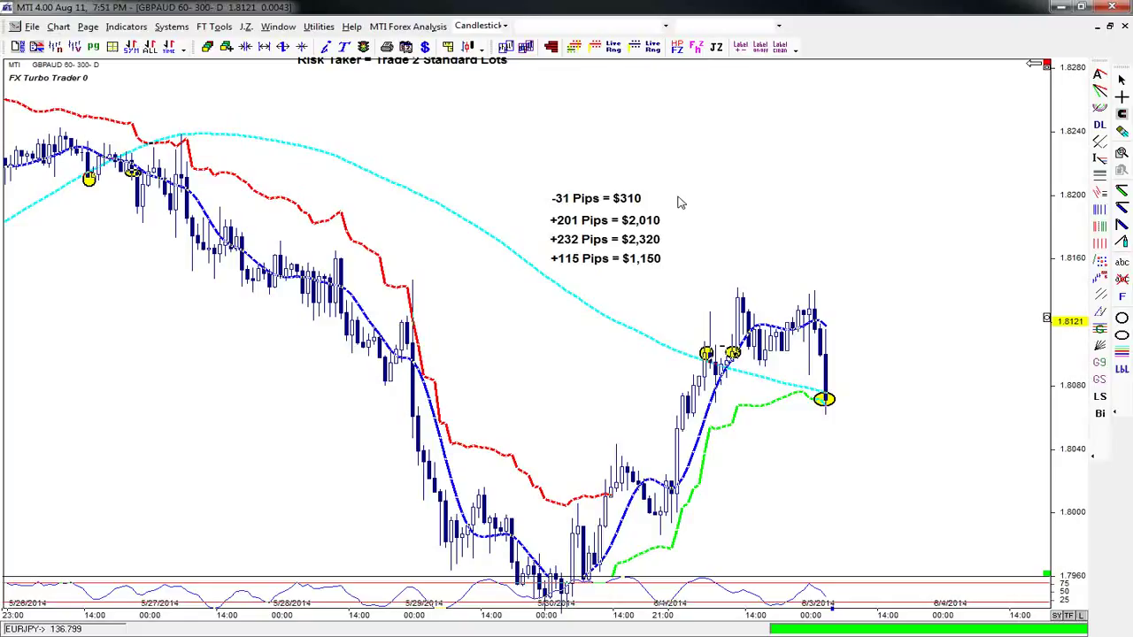
left_click_drag(572, 200, 640, 202)
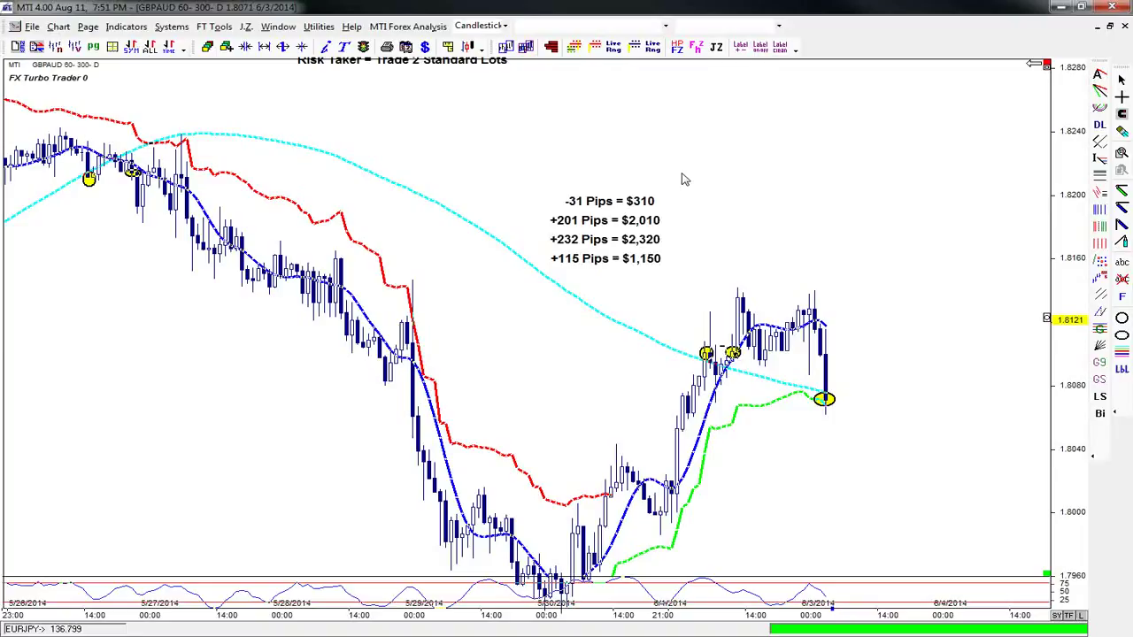
Step: Advance the GBPAUD chart from 6/3/2014 to 6/6/2014 to follow the price as it moves below the light blue line
key("minus")
key("minus")
key("minus")
key("plus")
key("plus")
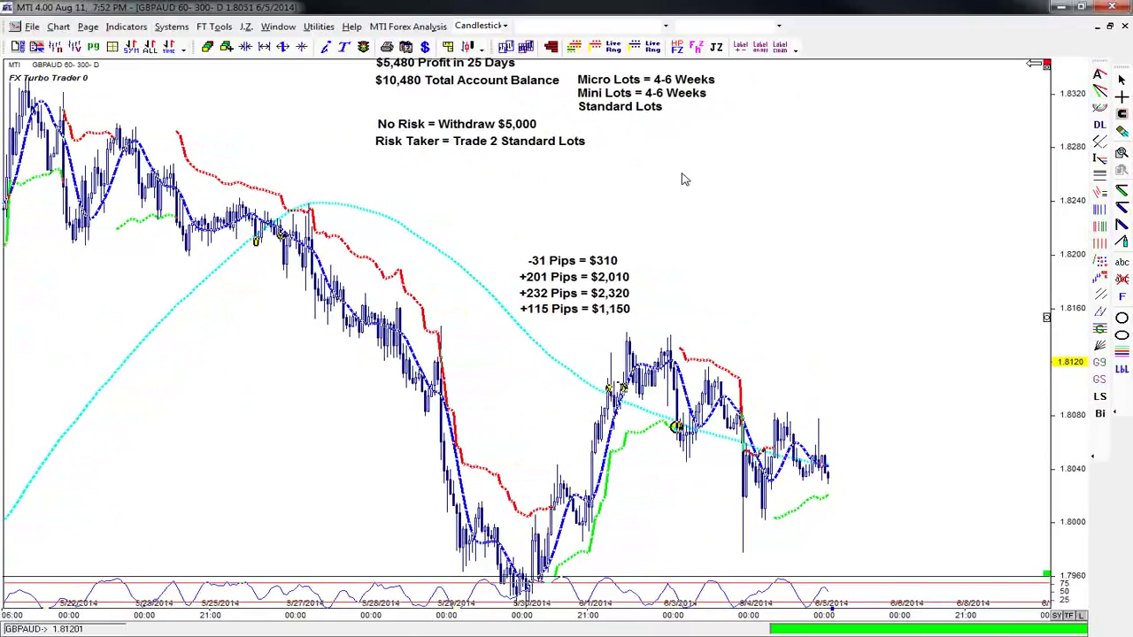
scroll(682, 179, "up", 3)
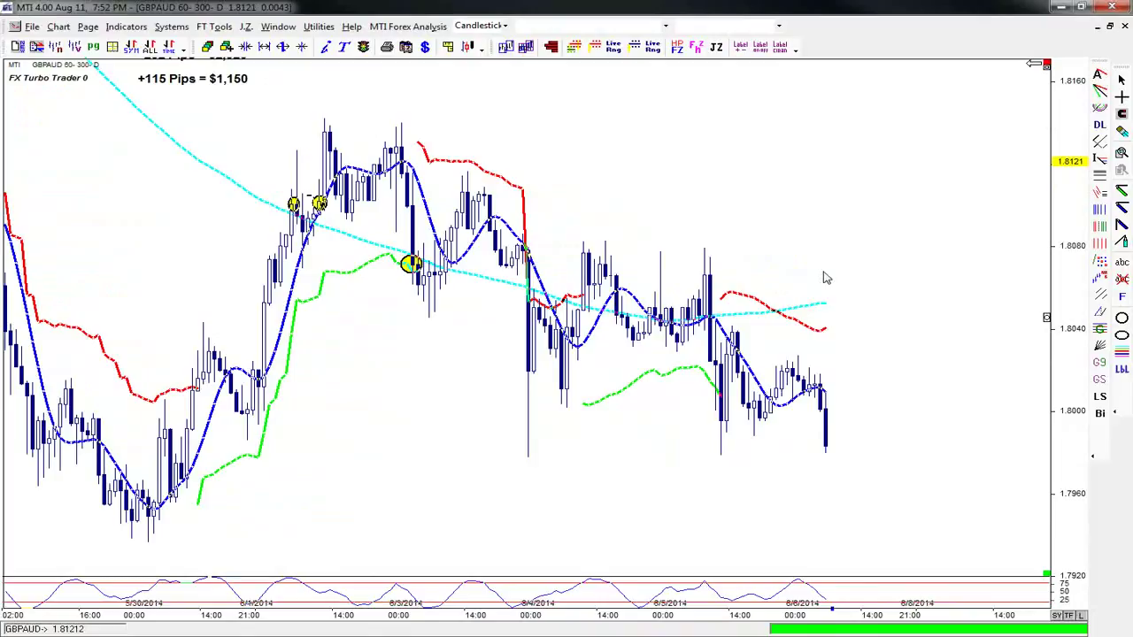
scroll(823, 278, "down", 2)
scroll(823, 278, "down", 3)
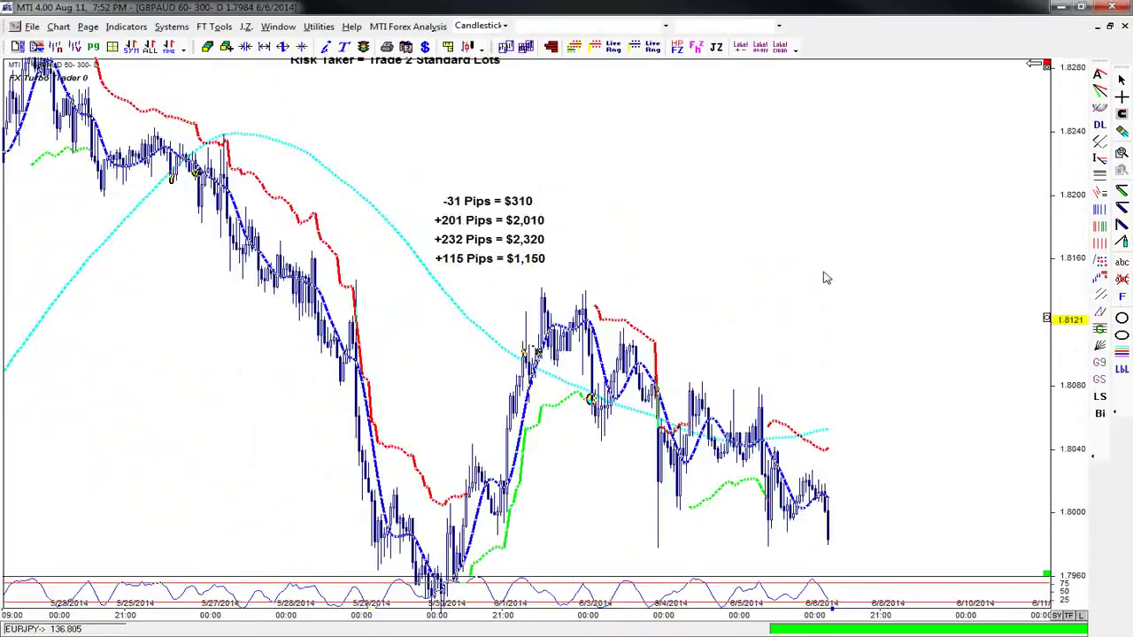
Step: Advance the chart through 6/10/2014, following the falling candles against the red stop line
scroll(824, 278, "down", 3)
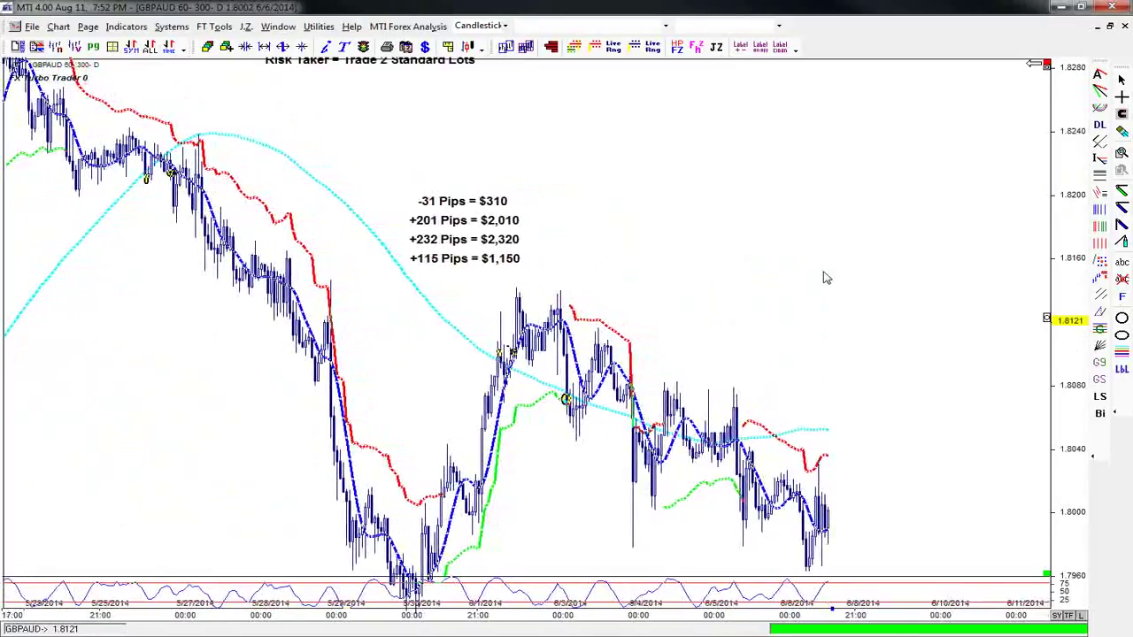
scroll(823, 278, "down", 3)
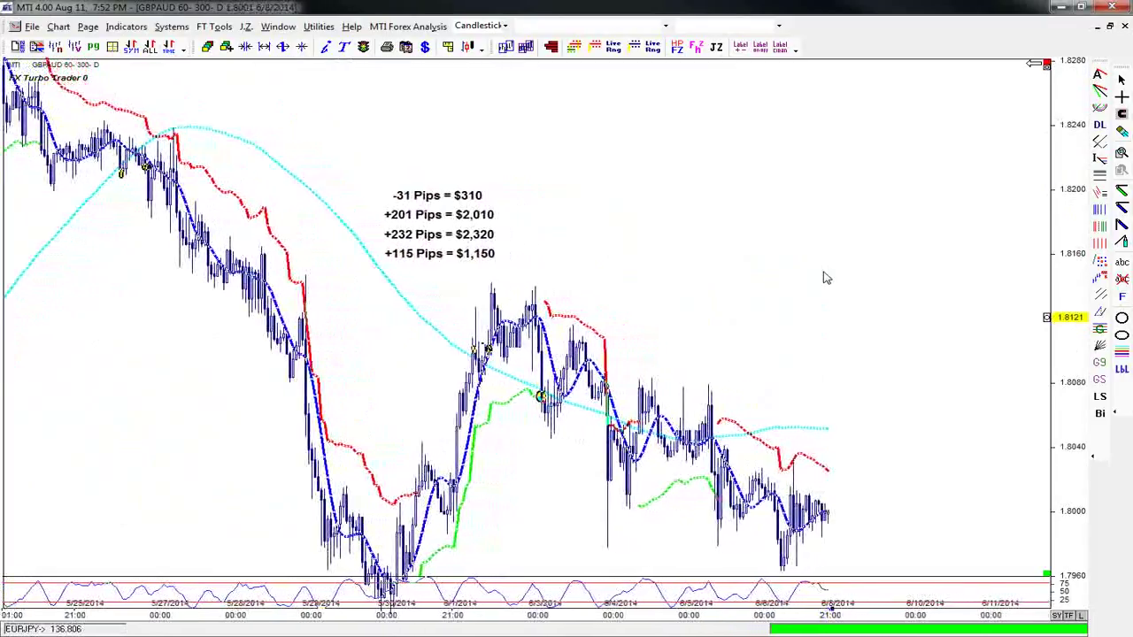
scroll(823, 278, "down", 3)
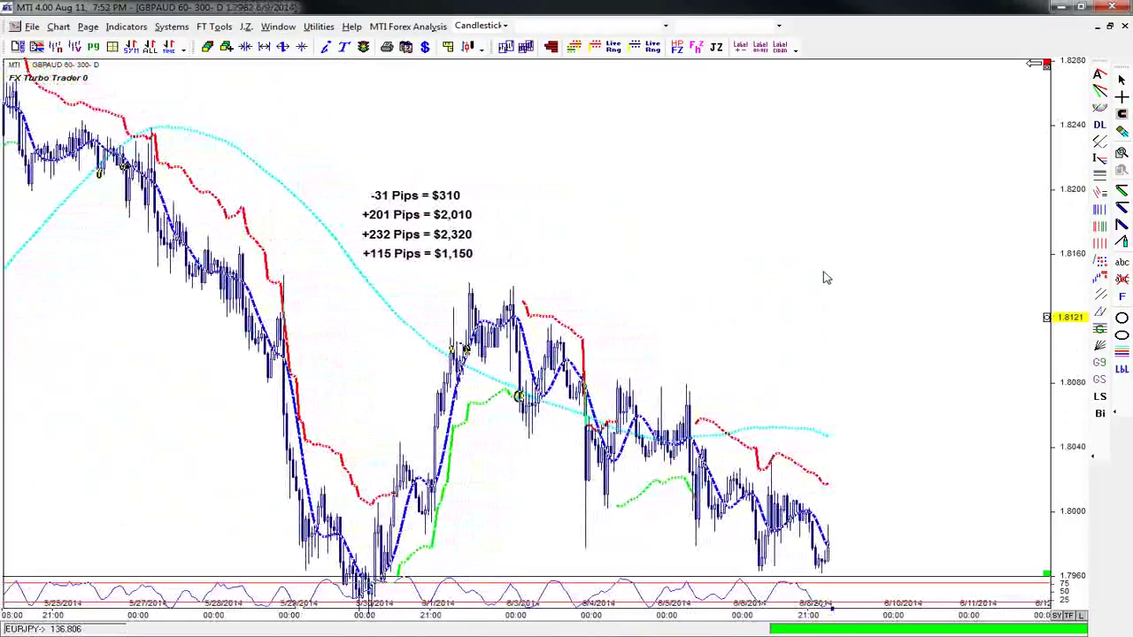
scroll(823, 277, "down", 3)
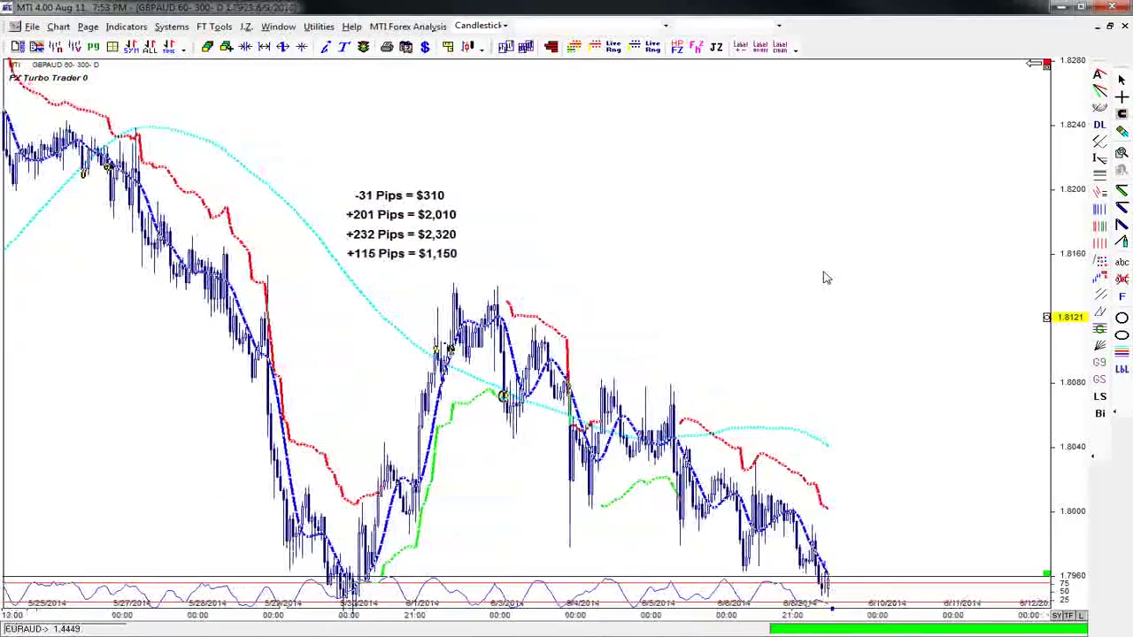
scroll(823, 278, "down", 3)
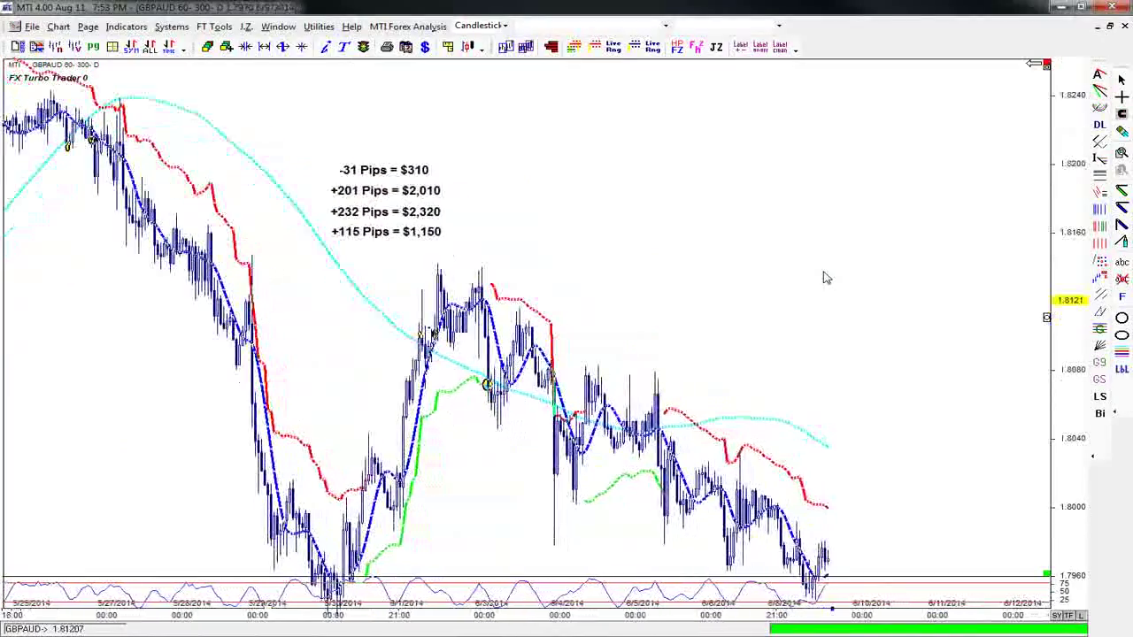
scroll(823, 278, "down", 2)
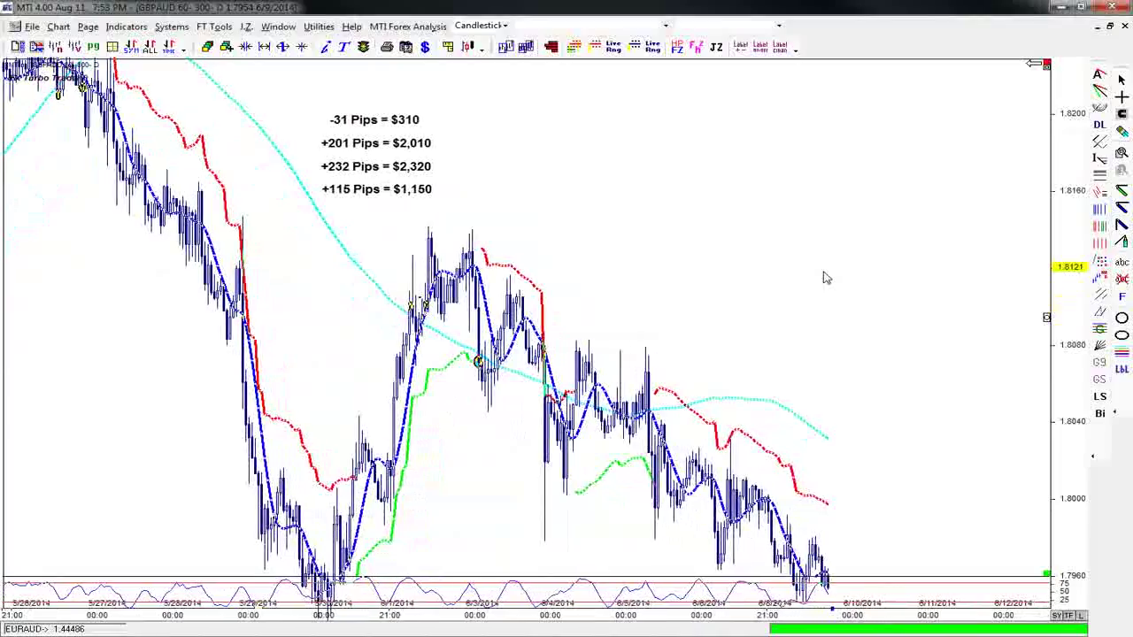
scroll(823, 278, "down", 4)
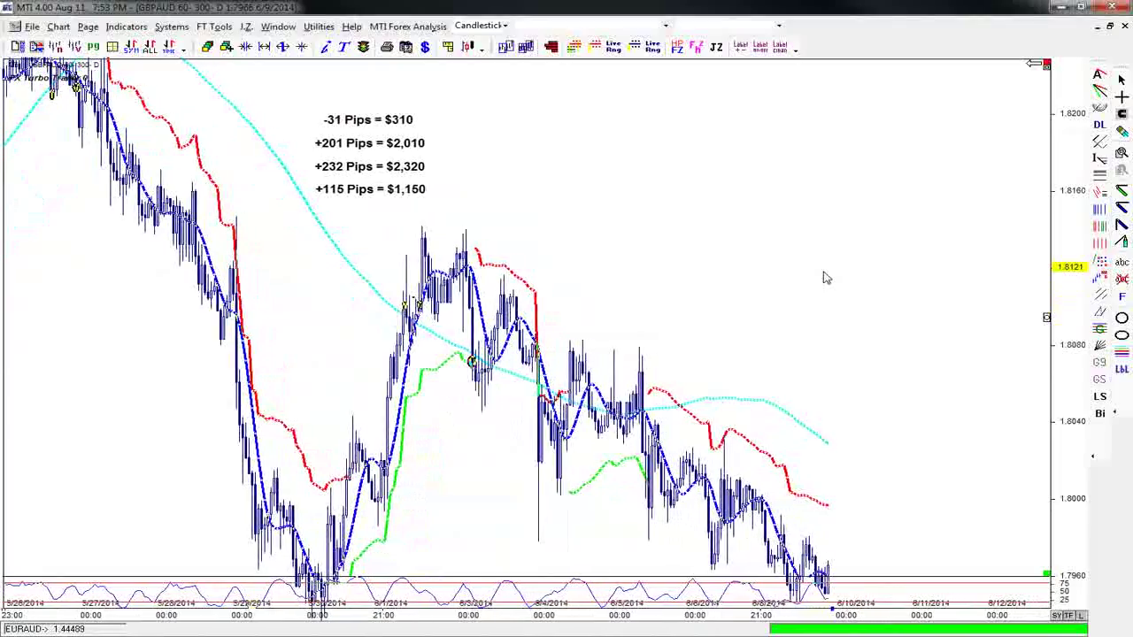
scroll(823, 278, "down", 1)
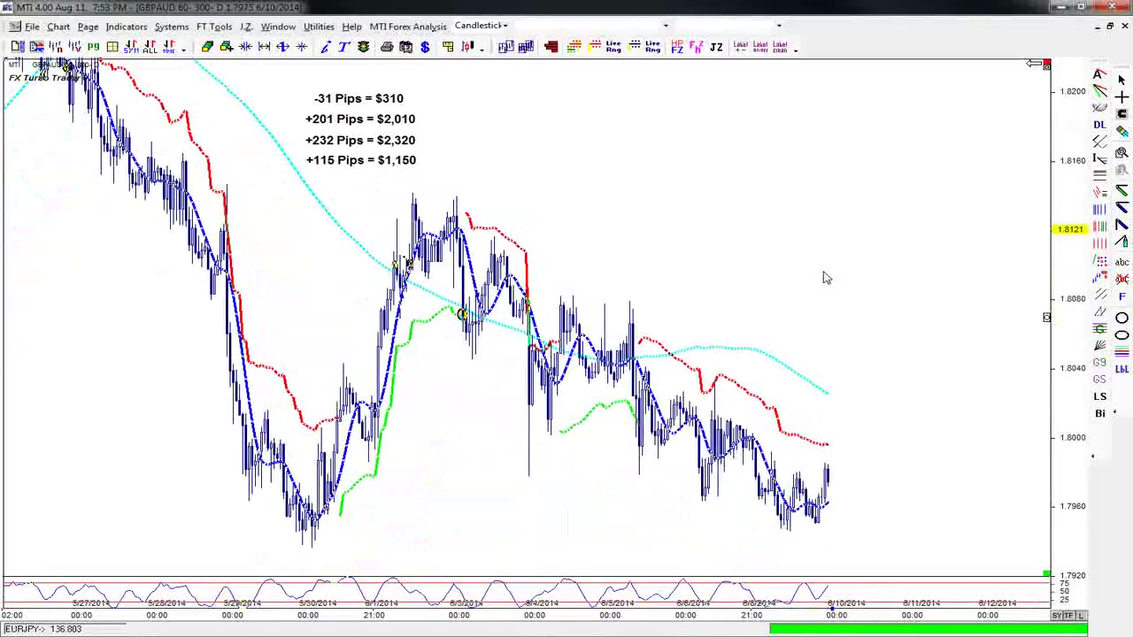
scroll(823, 278, "down", 2)
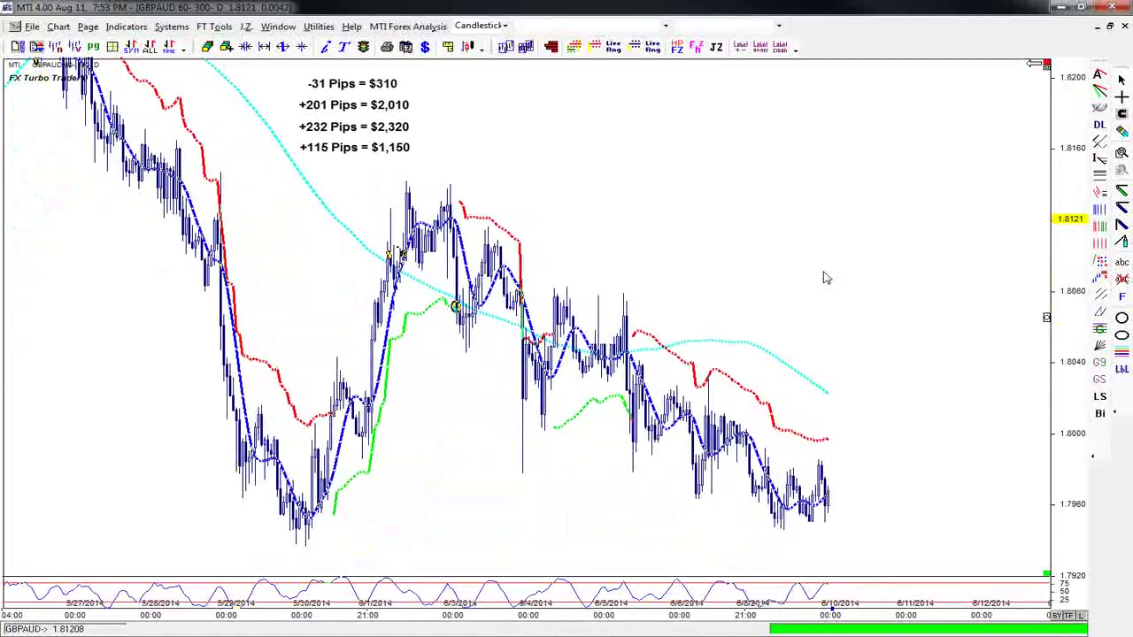
scroll(823, 278, "down", 3)
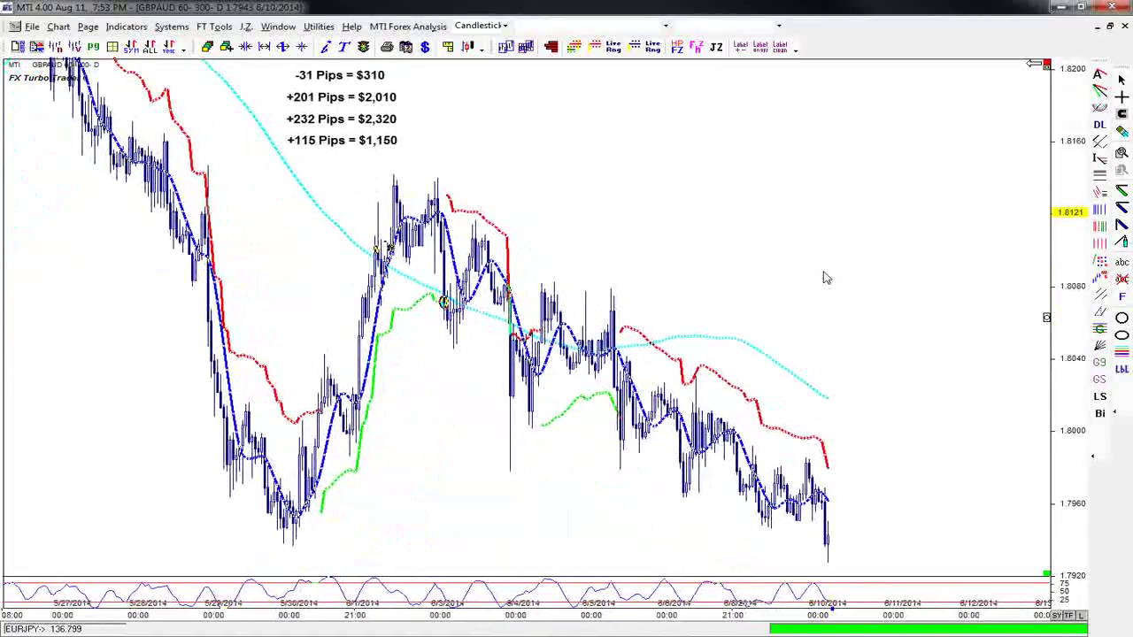
scroll(823, 278, "down", 3)
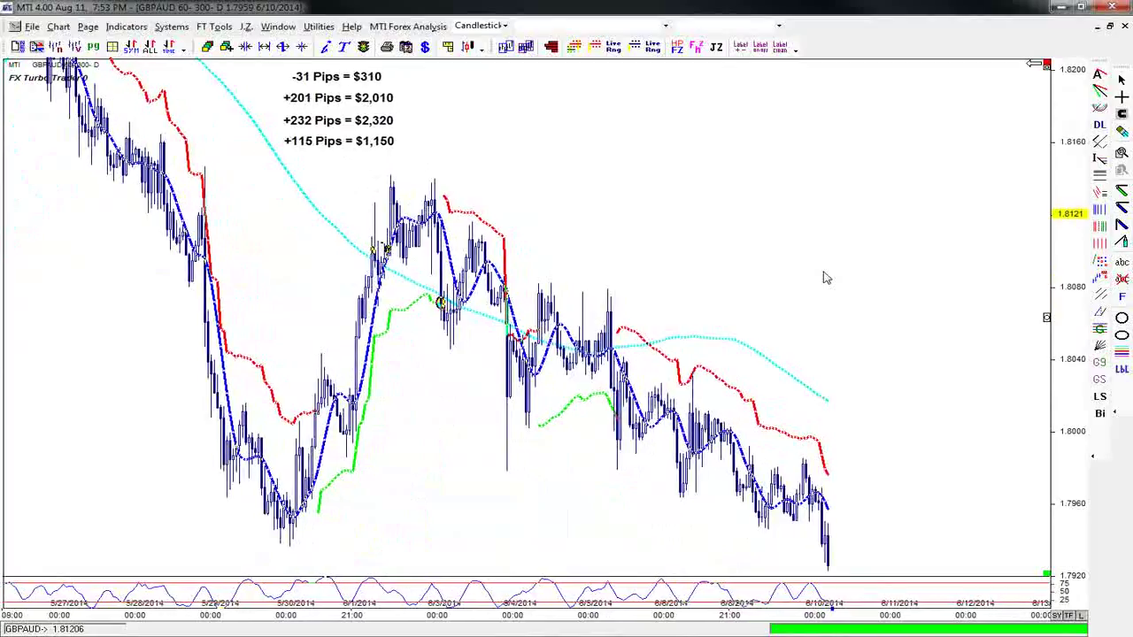
scroll(823, 278, "down", 3)
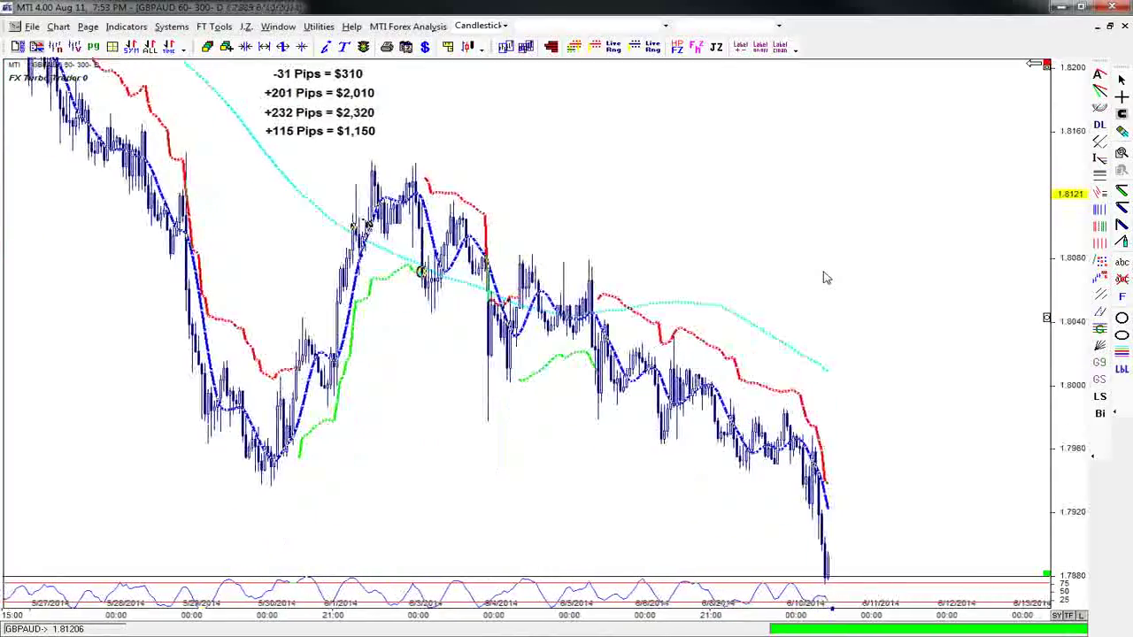
Step: Continue the chart to the 6/11/2014 candles and examine the price against the red stop line
scroll(823, 278, "down", 5)
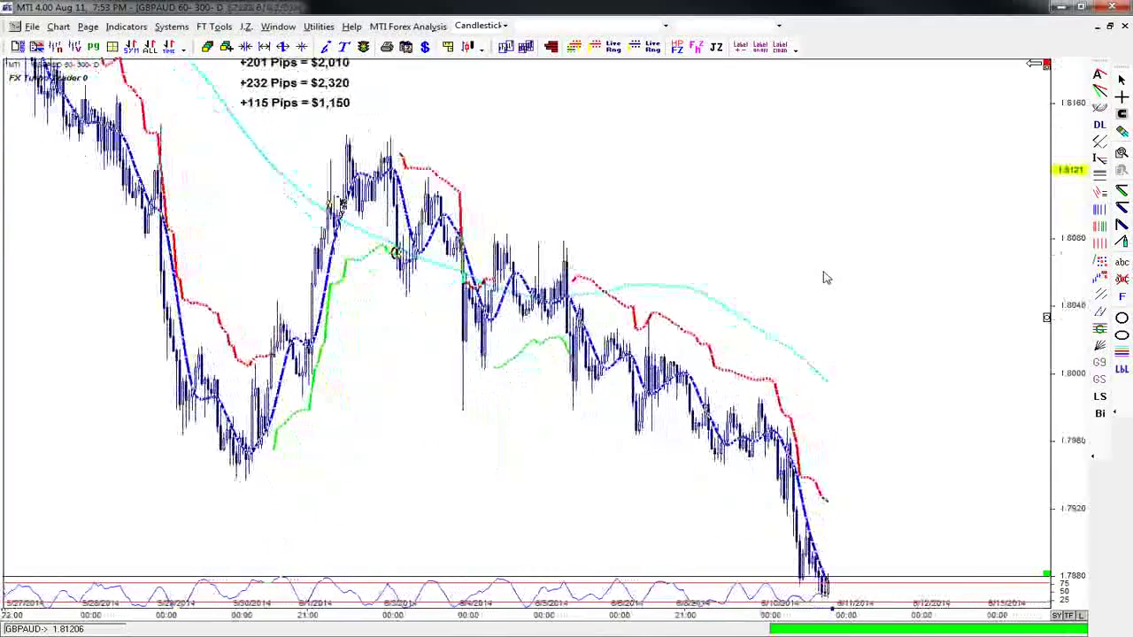
scroll(823, 278, "down", 3)
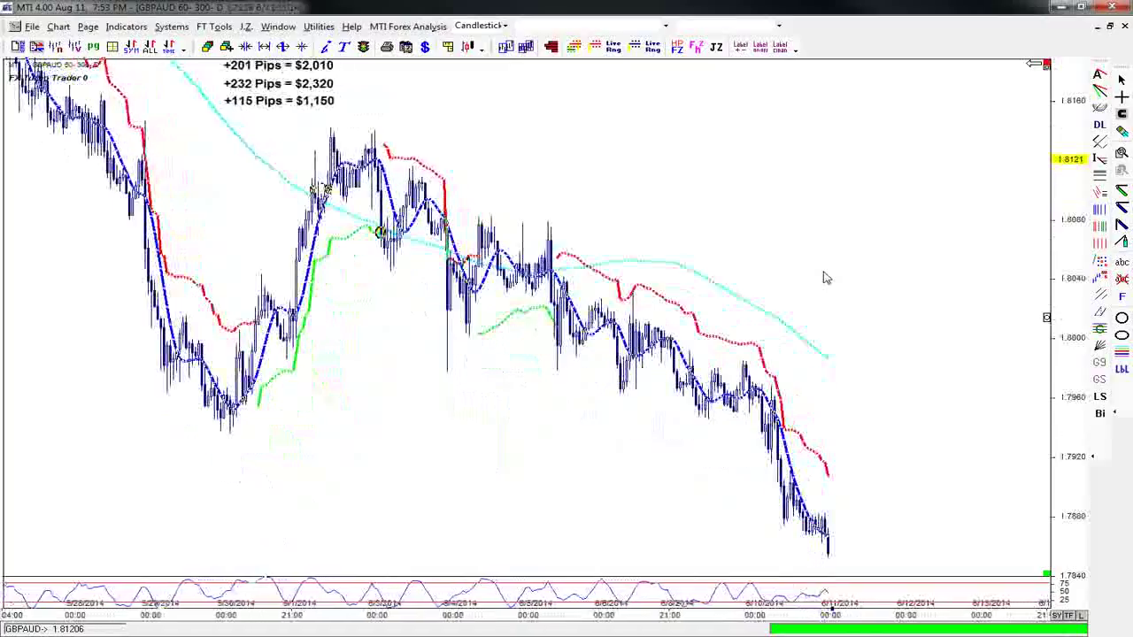
scroll(824, 278, "down", 1)
scroll(823, 278, "down", 4)
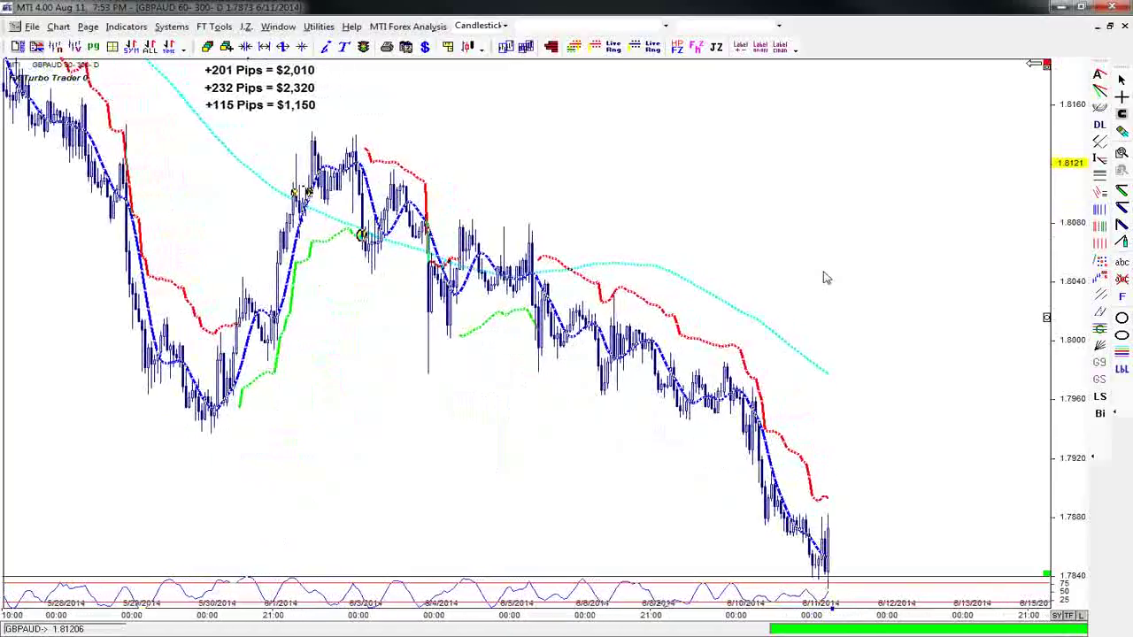
scroll(824, 278, "down", 2)
scroll(823, 278, "down", 1)
scroll(823, 278, "down", 4)
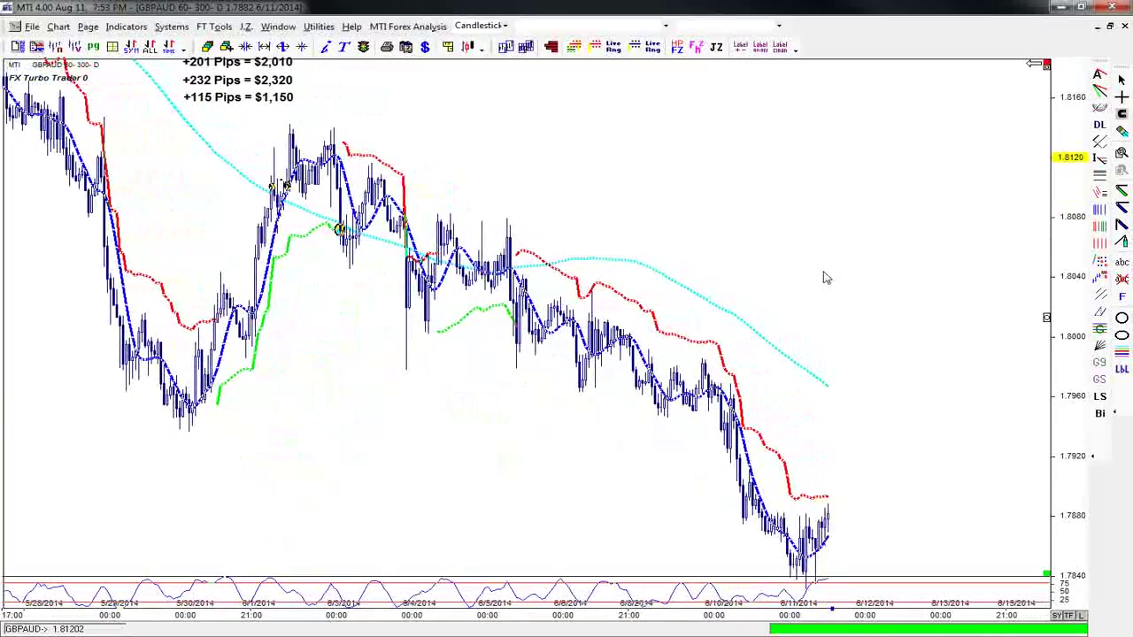
scroll(824, 278, "down", 2)
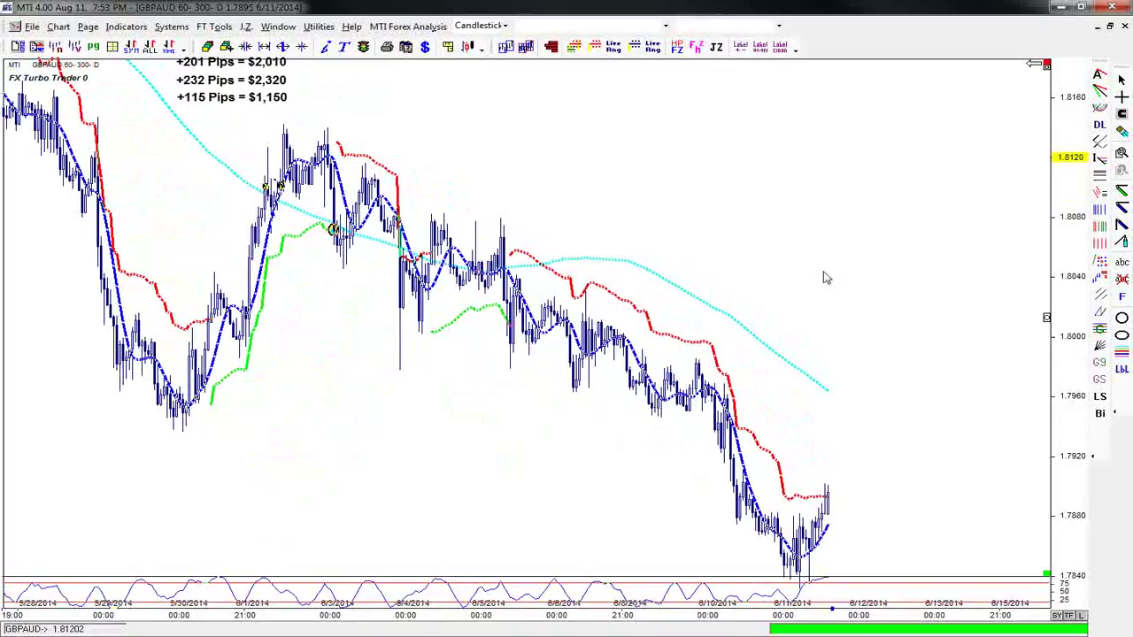
scroll(823, 278, "down", 1)
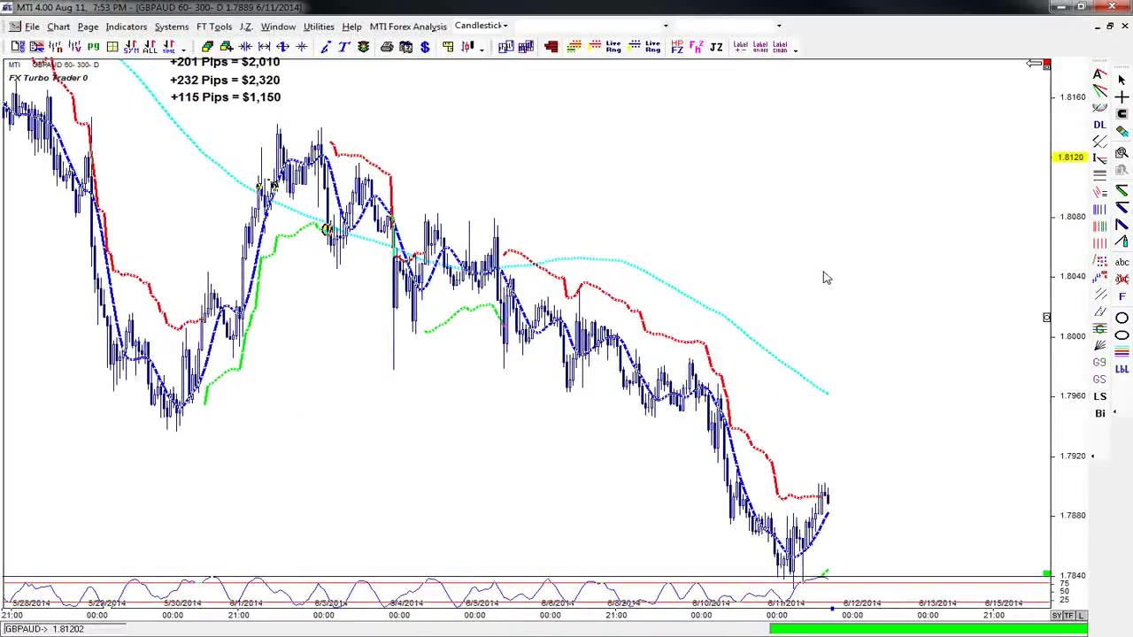
Step: Advance the chart to the tall rising 6/12/2014 candle that crosses above the red and light blue lines
scroll(823, 278, "down", 6)
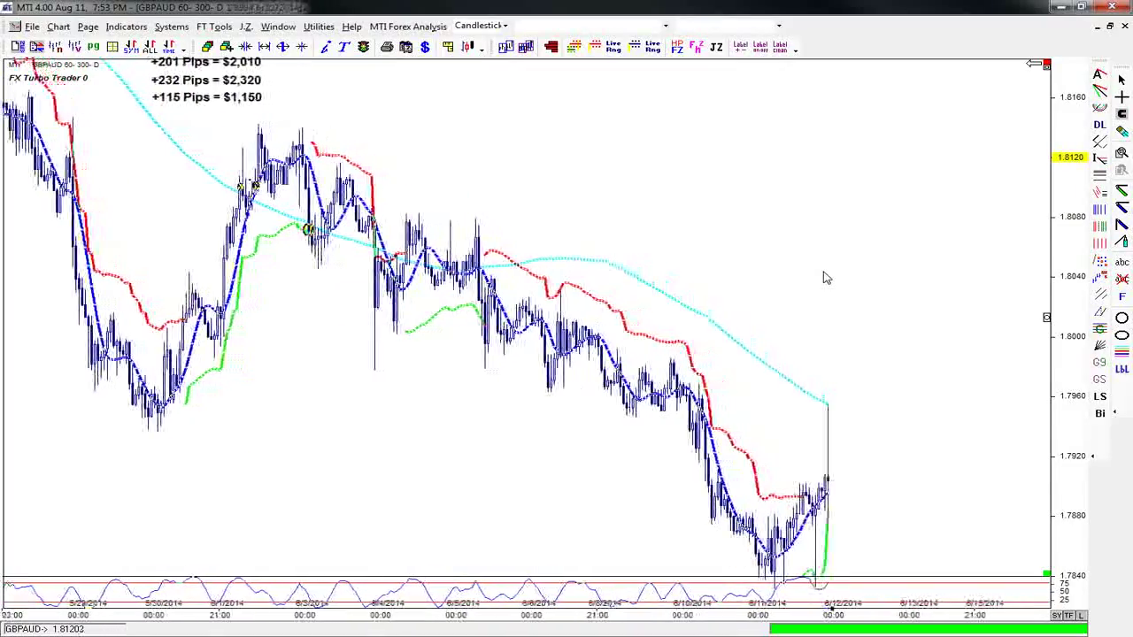
scroll(823, 278, "down", 4)
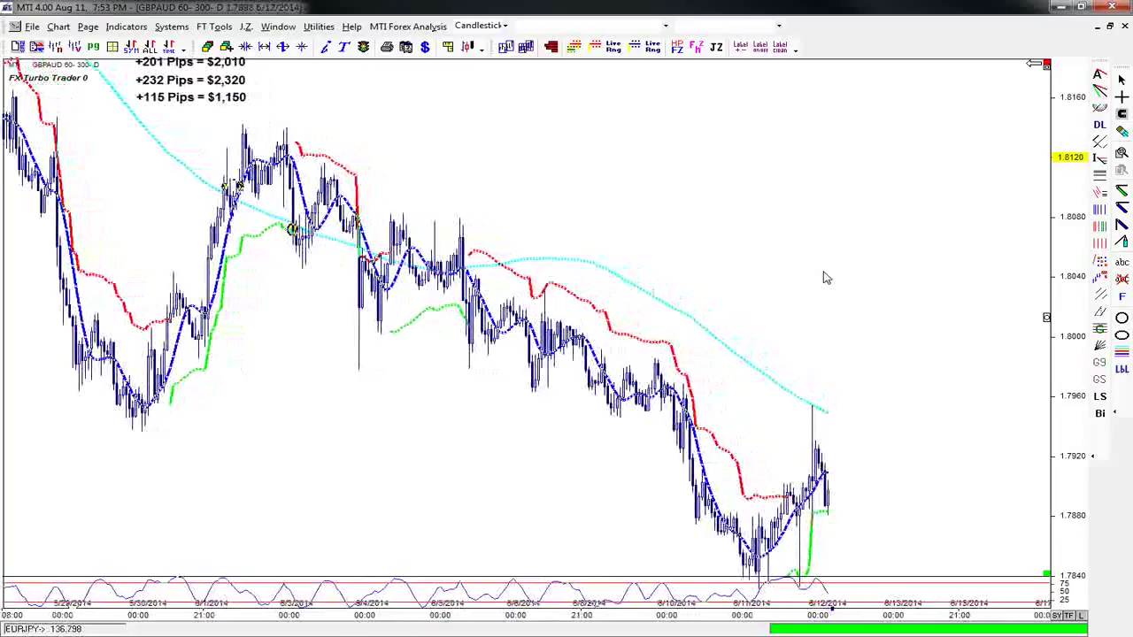
scroll(823, 278, "down", 1)
scroll(823, 278, "down", 5)
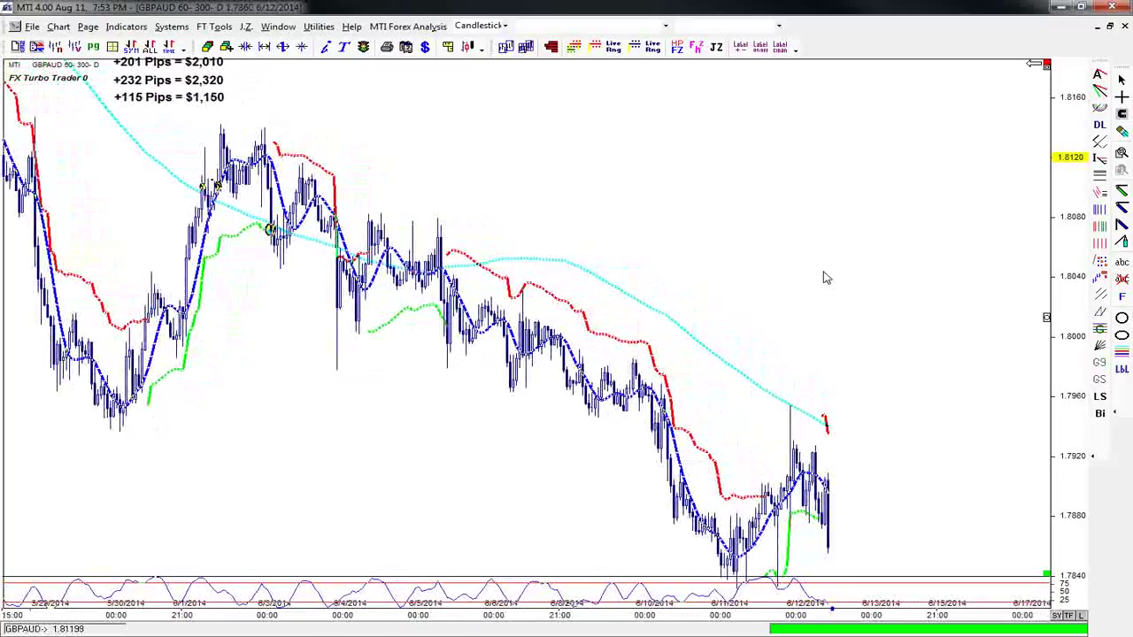
scroll(823, 278, "down", 1)
scroll(823, 278, "down", 4)
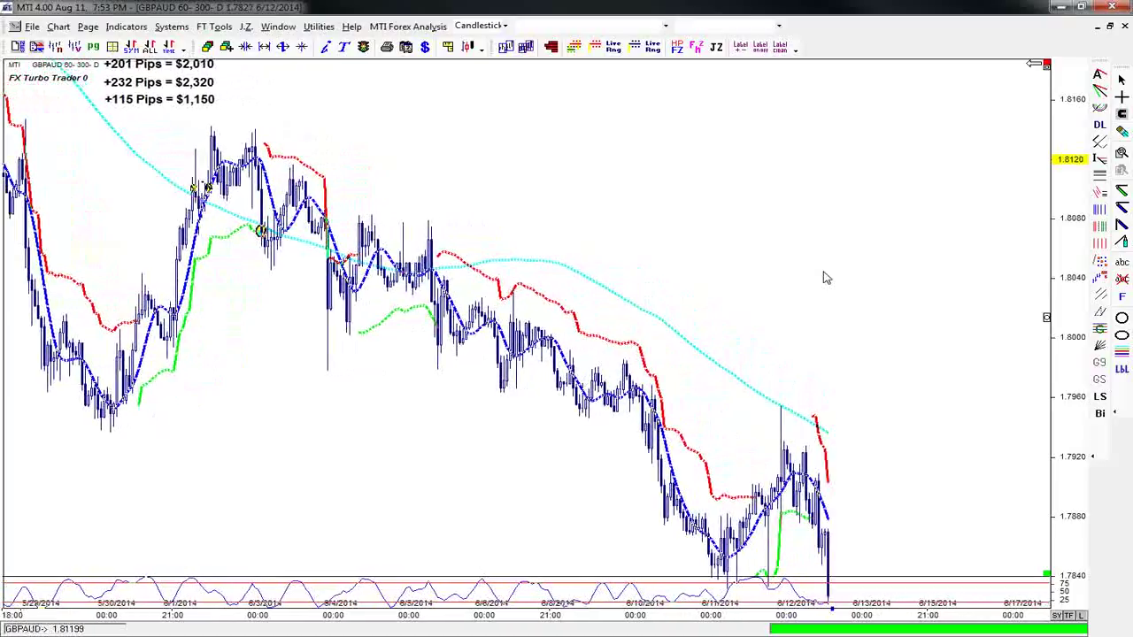
scroll(823, 278, "down", 3)
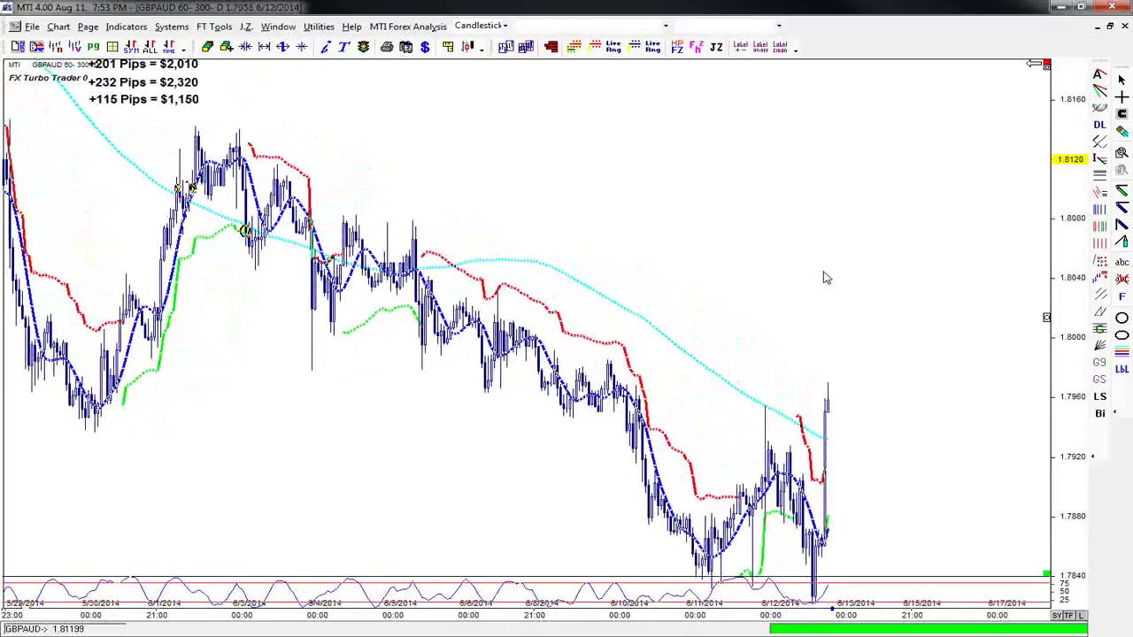
scroll(824, 278, "up", 1)
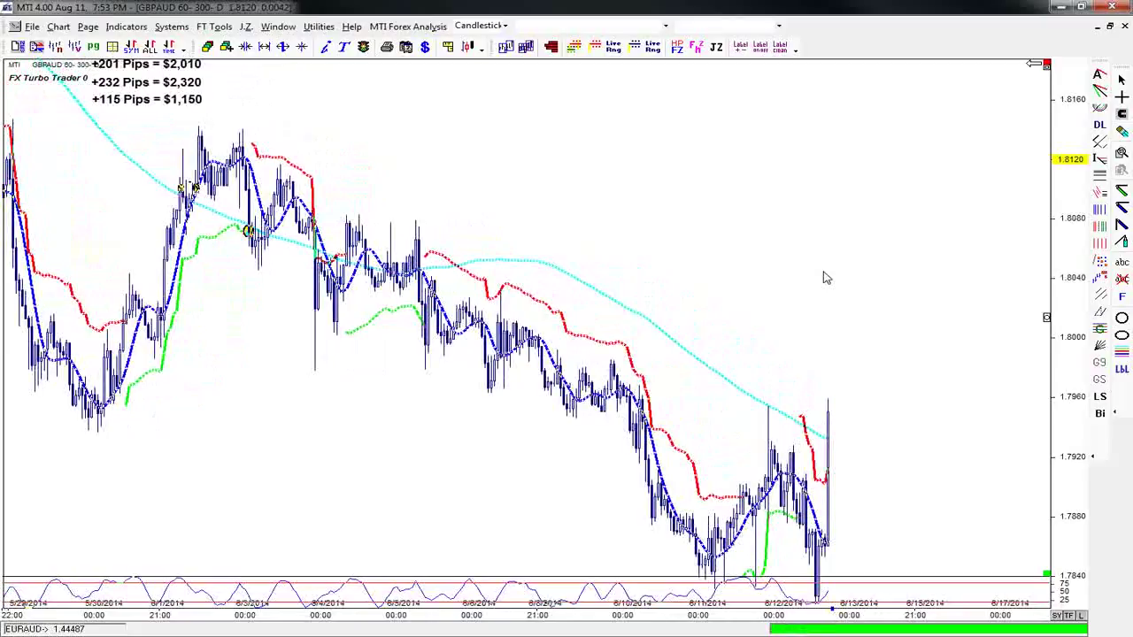
Step: Mark the trade exit on 6/12/2014 with a yellow ellipse on the tall rising candle above the light blue line
key("Up")
key("Up")
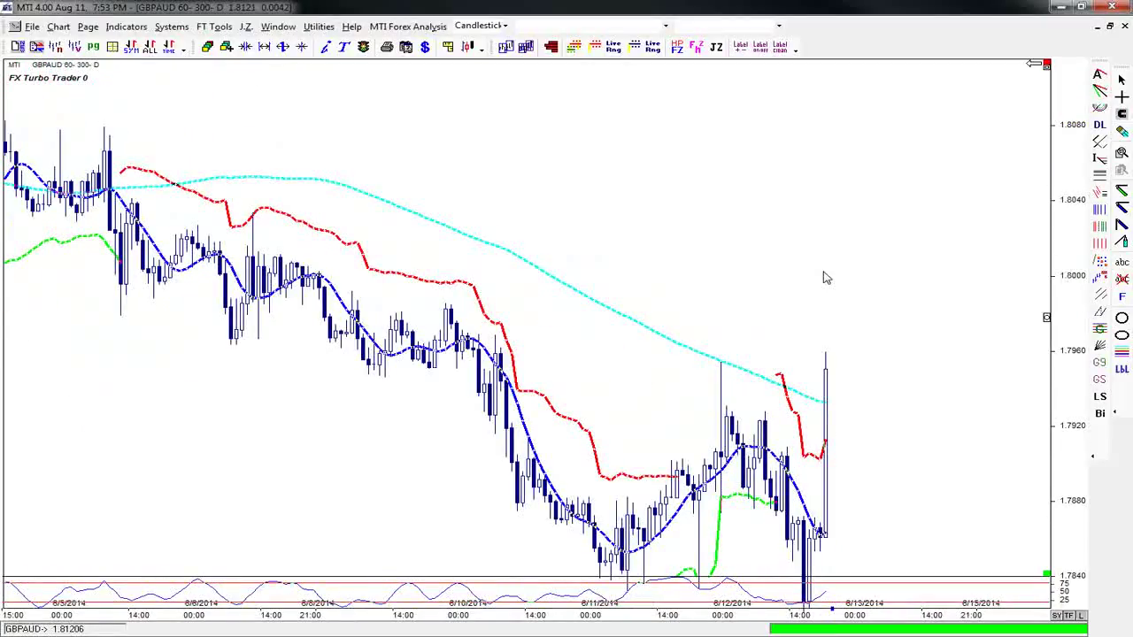
right_click(1120, 342)
left_click(1054, 345)
right_click(827, 368)
left_click(930, 99)
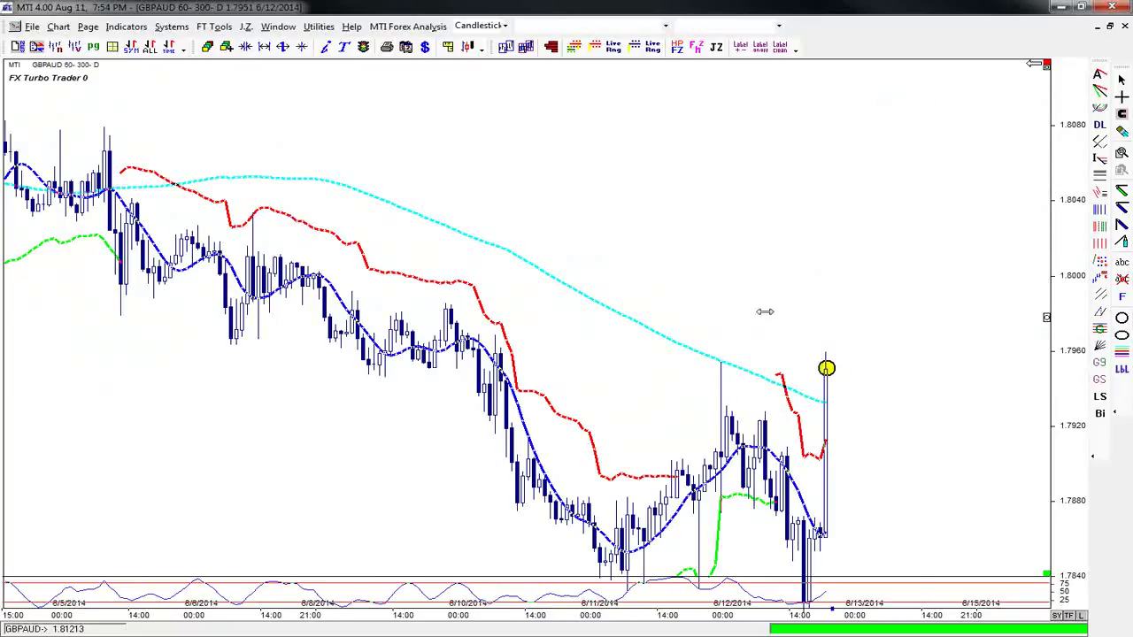
Step: Measure the price range from the 6/5/2014 11:00 sell entry to the 6/12/2014 exit ellipse and return to the normal arrow
scroll(769, 319, "down", 1)
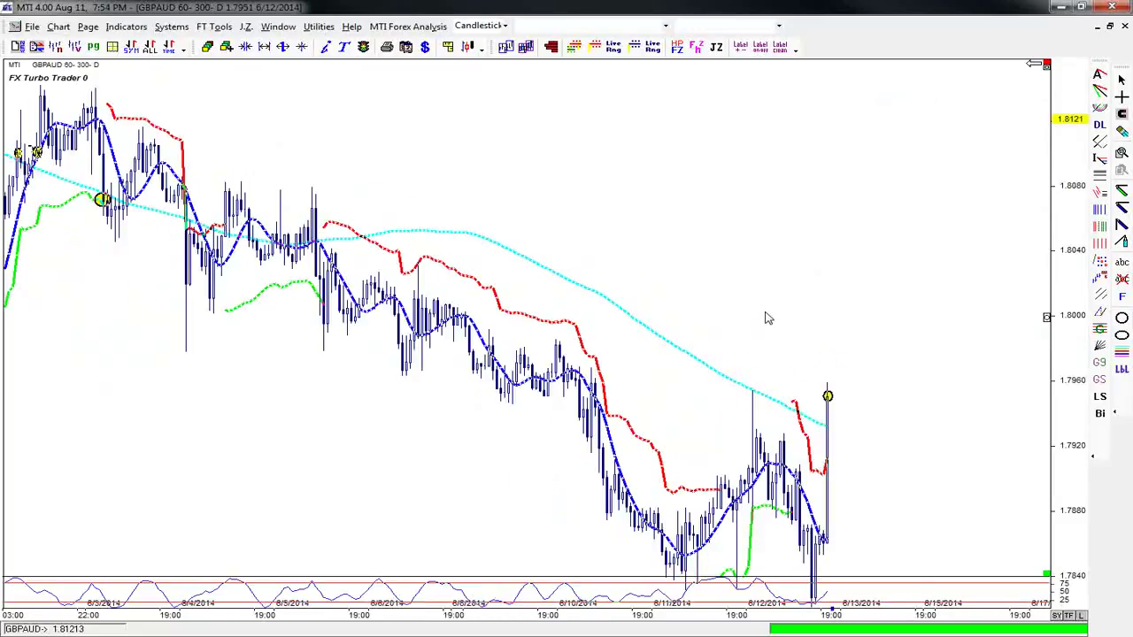
scroll(768, 318, "down", 1)
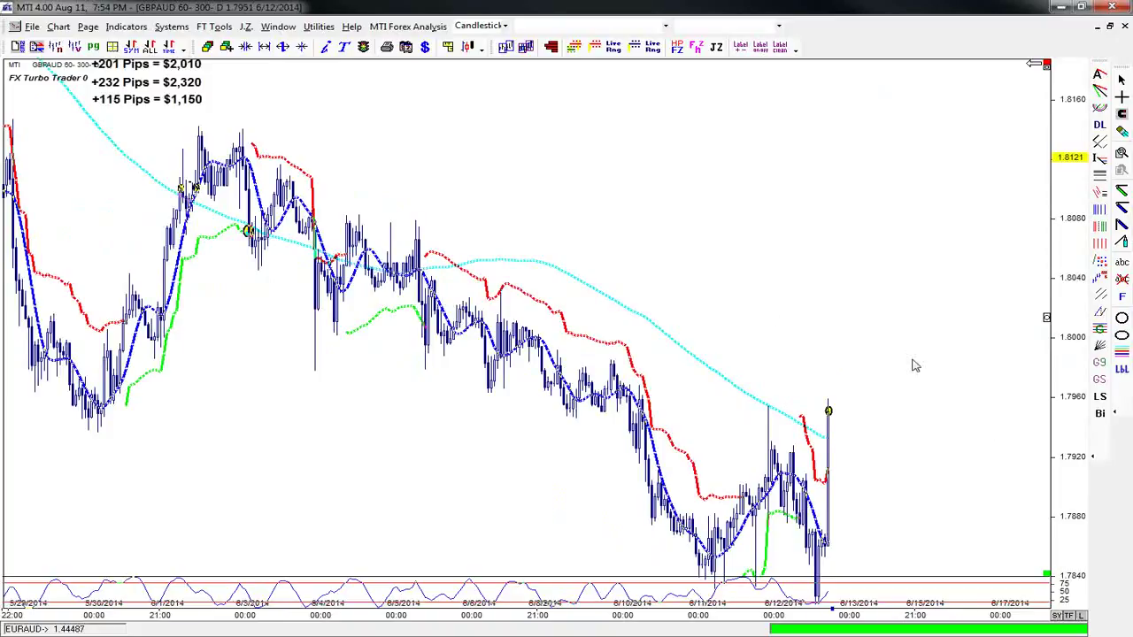
left_click(1100, 413)
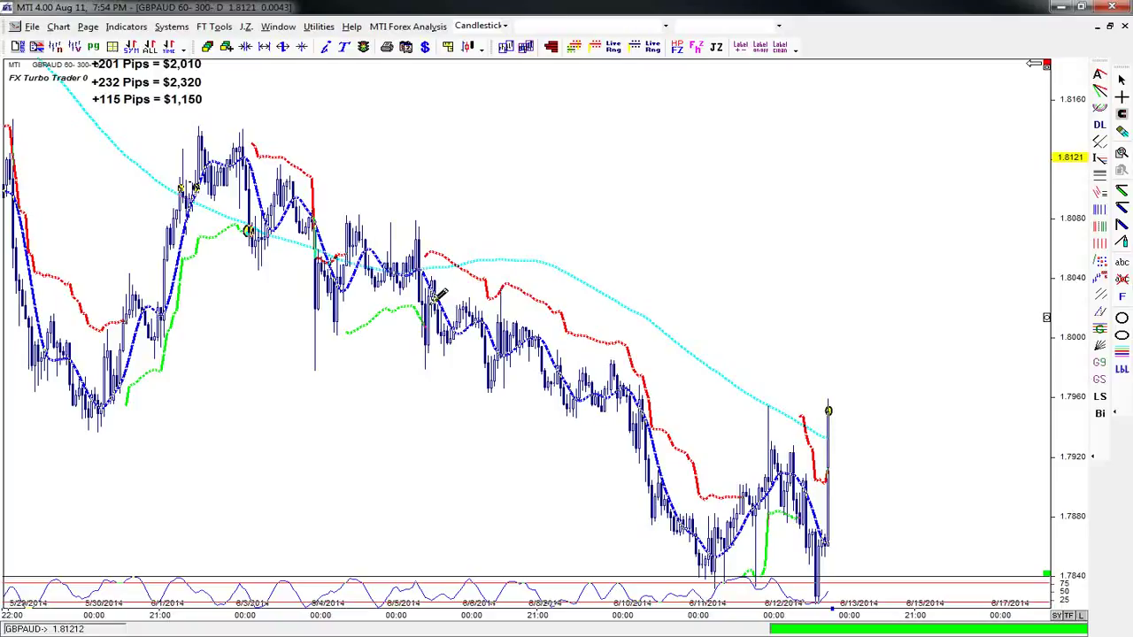
mouse_move(423, 305)
left_mouse_down()
mouse_move(927, 373)
mouse_move(959, 412)
left_mouse_up()
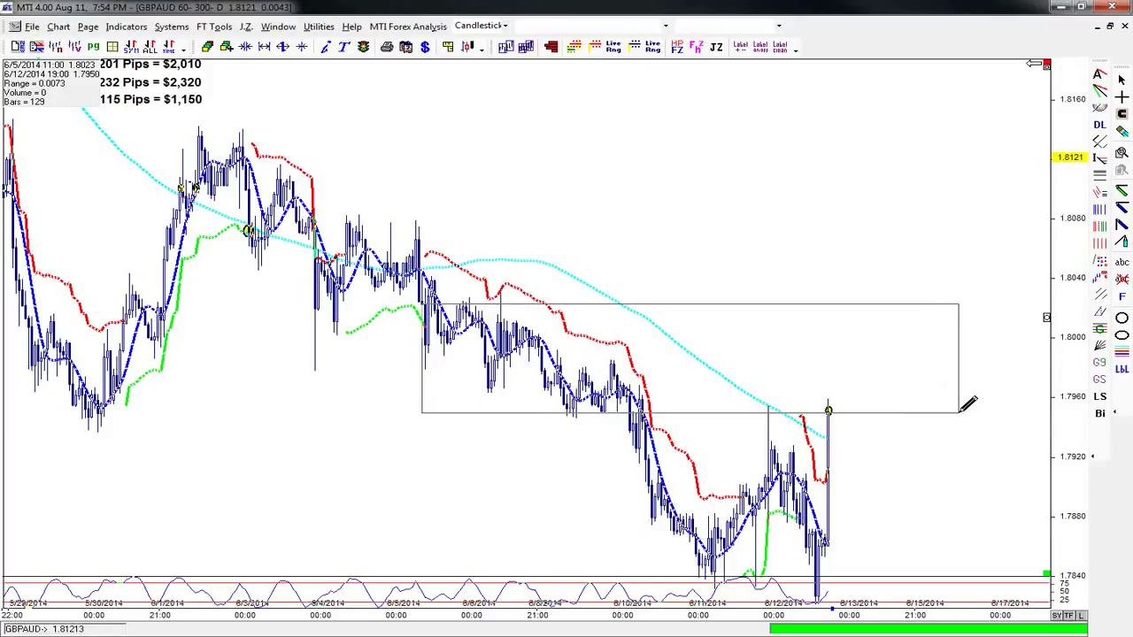
right_click(936, 294)
key("Escape")
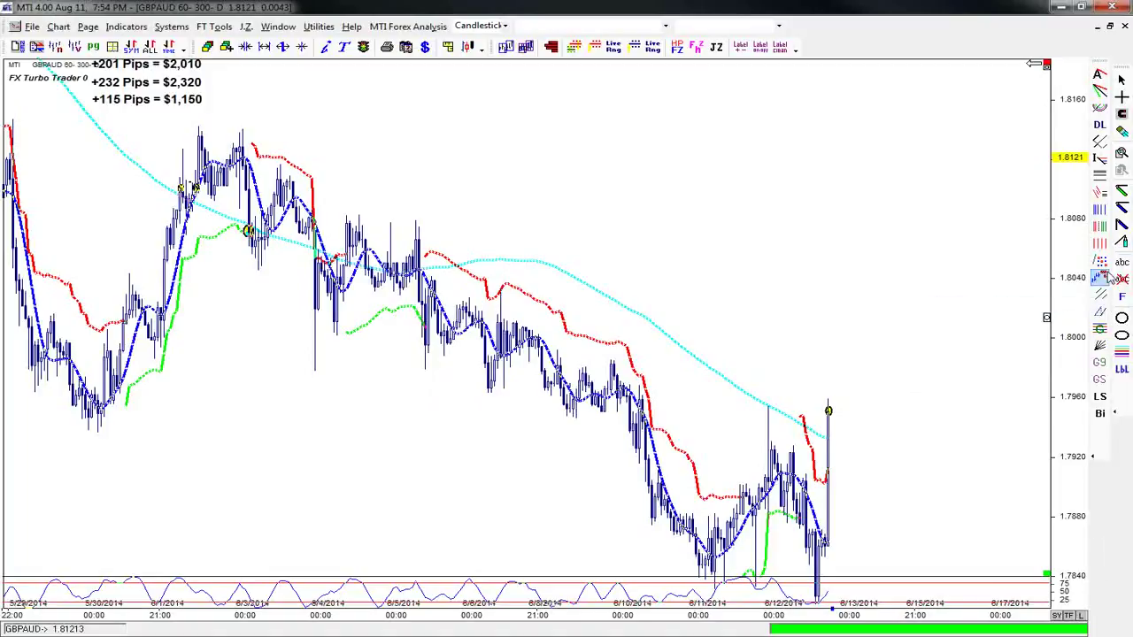
Step: Add the text label "+73 Pips = $730" in the empty area of the chart above the 6/12/2014 exit ellipse
left_click(1122, 262)
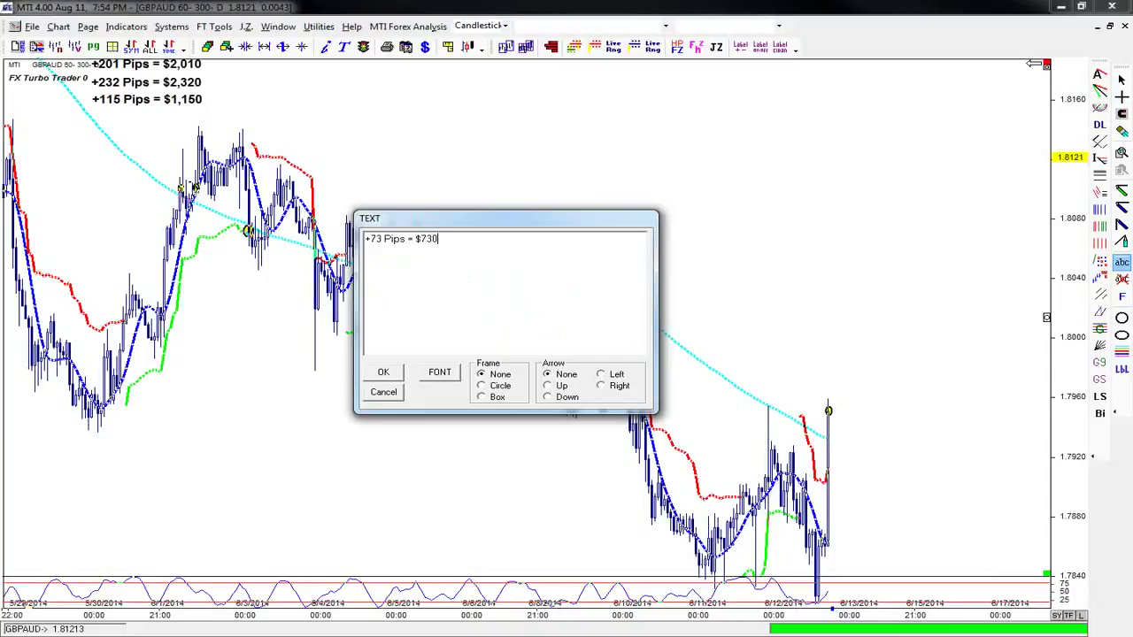
left_click(383, 373)
left_click(739, 326)
Step: Move the +115, +232 and +201 Pips labels into a stack above "+73 Pips = $730", and bring the -31 Pips label beside them
left_click_drag(587, 256, 693, 283)
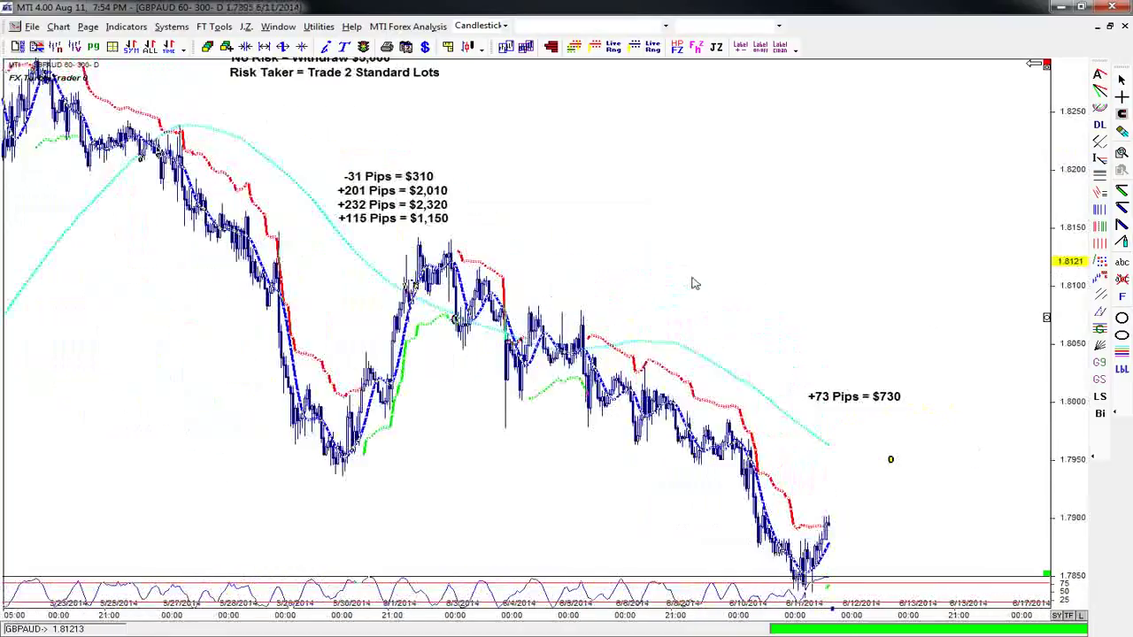
left_click_drag(390, 219, 857, 370)
left_click_drag(392, 195, 835, 361)
left_click_drag(376, 183, 717, 339)
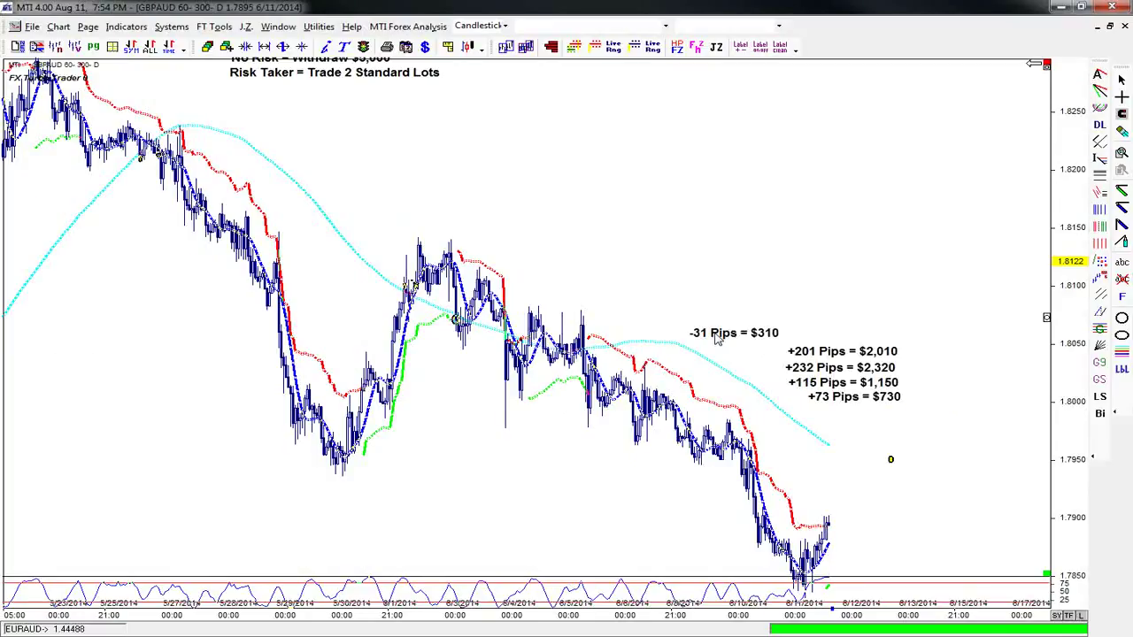
Step: Examine the 6/12/2014 candles around the yellow exit ellipse, both close up and together with the earlier trades
key("plus")
key("plus")
key("plus")
left_click_drag(836, 225, 701, 256)
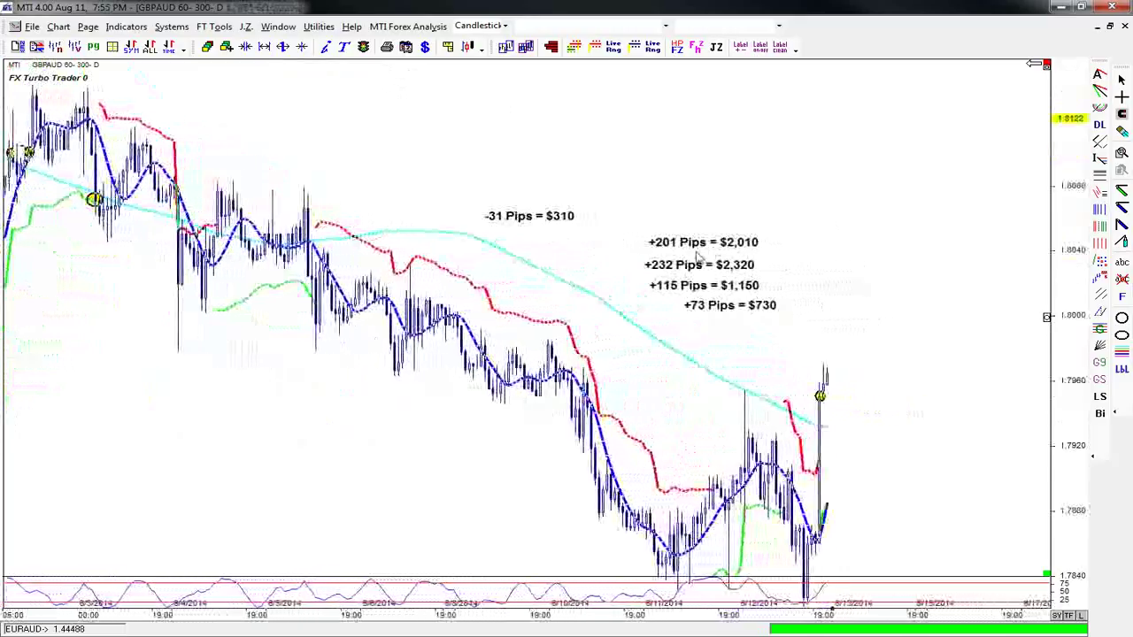
key("plus")
key("plus")
key("plus")
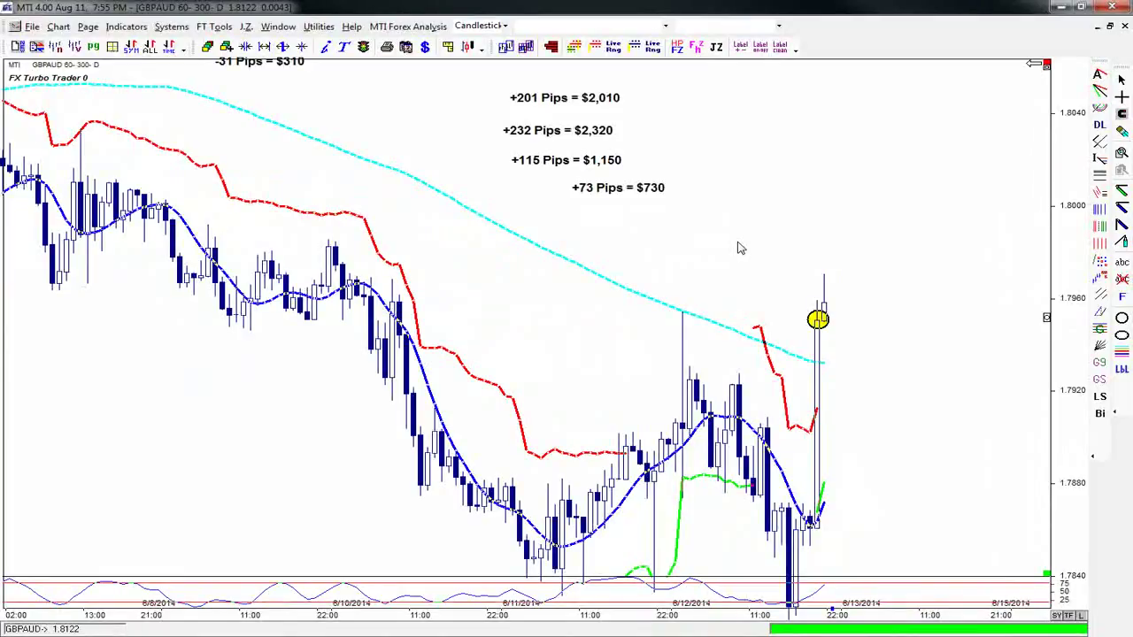
key("minus")
key("minus")
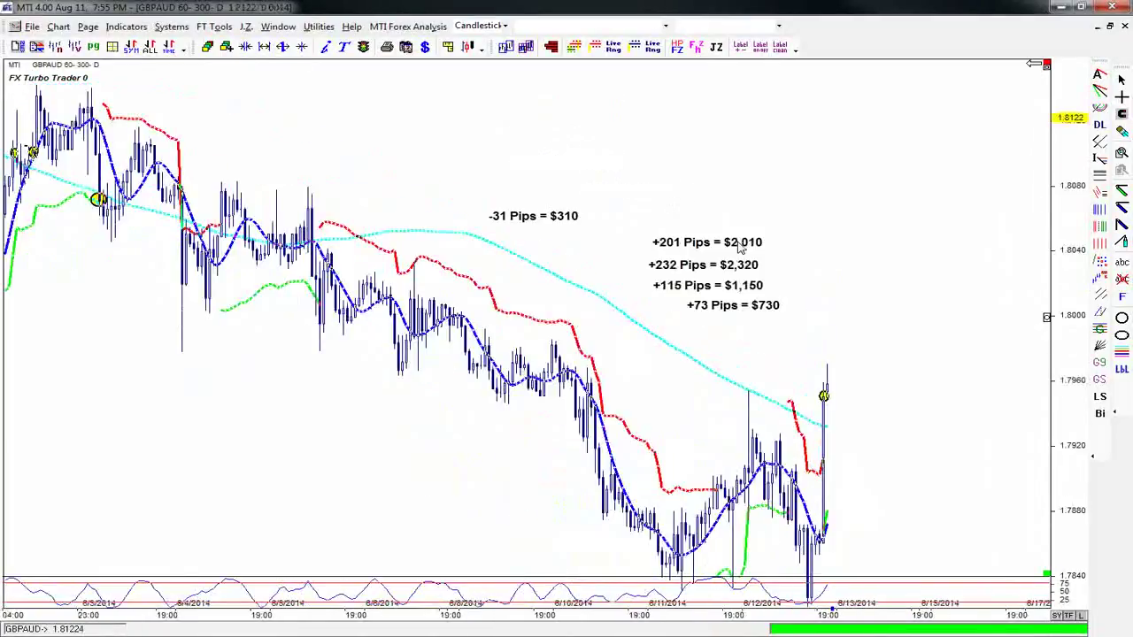
Step: Advance the chart to the 6/18/2014 candle that falls to the light blue line
key("Right")
scroll(740, 247, "down", 5)
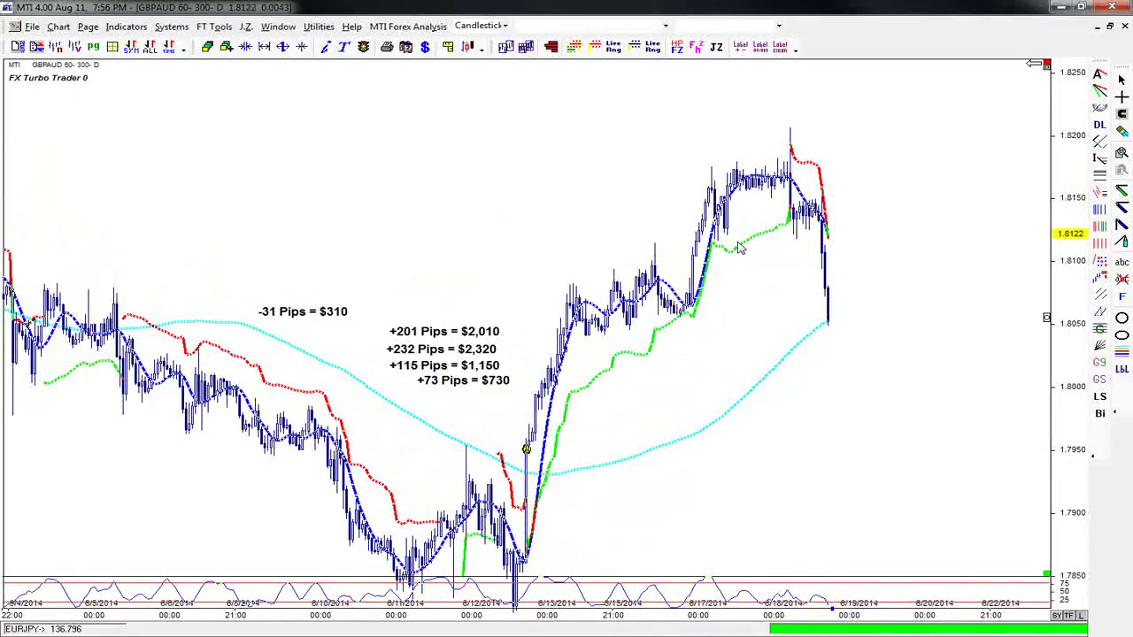
scroll(740, 248, "down", 1)
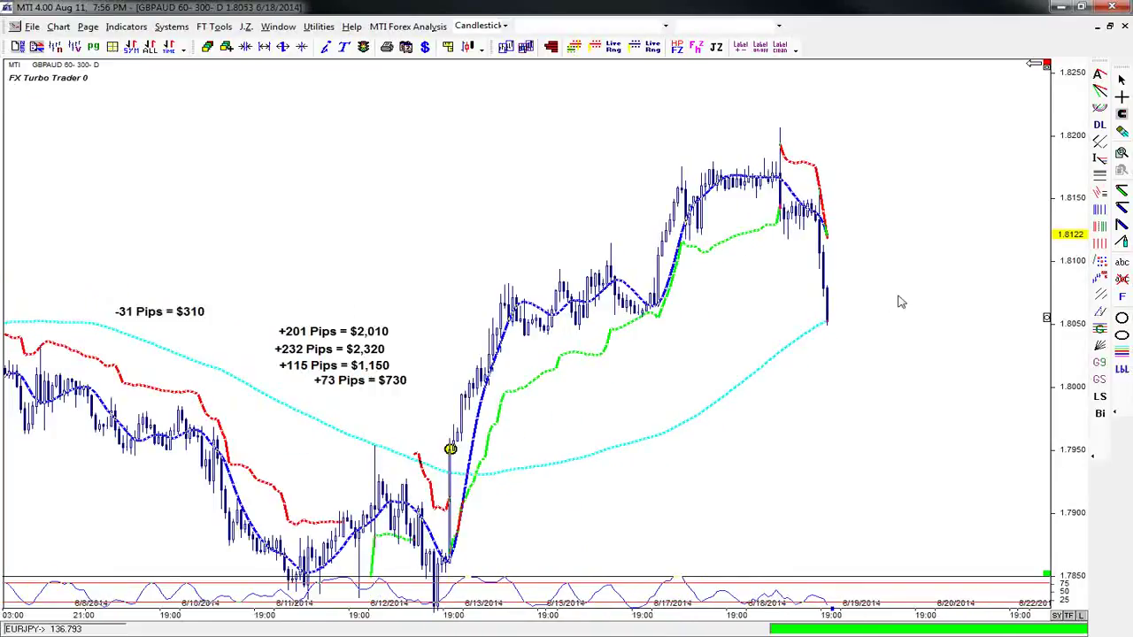
Step: Measure the price range from the 6/12/2014 20:00 ellipse to the 6/18/2014 candle at the light blue line, and return to the normal arrow
left_click(1100, 413)
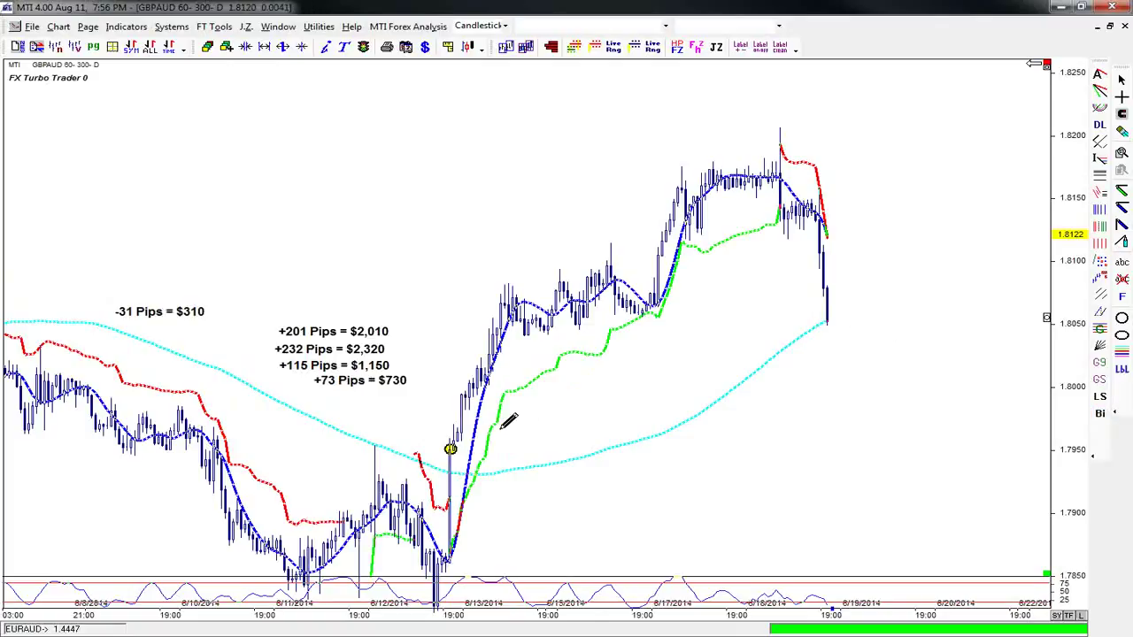
mouse_move(451, 450)
left_mouse_down()
mouse_move(971, 270)
mouse_move(971, 324)
mouse_move(986, 309)
left_mouse_up()
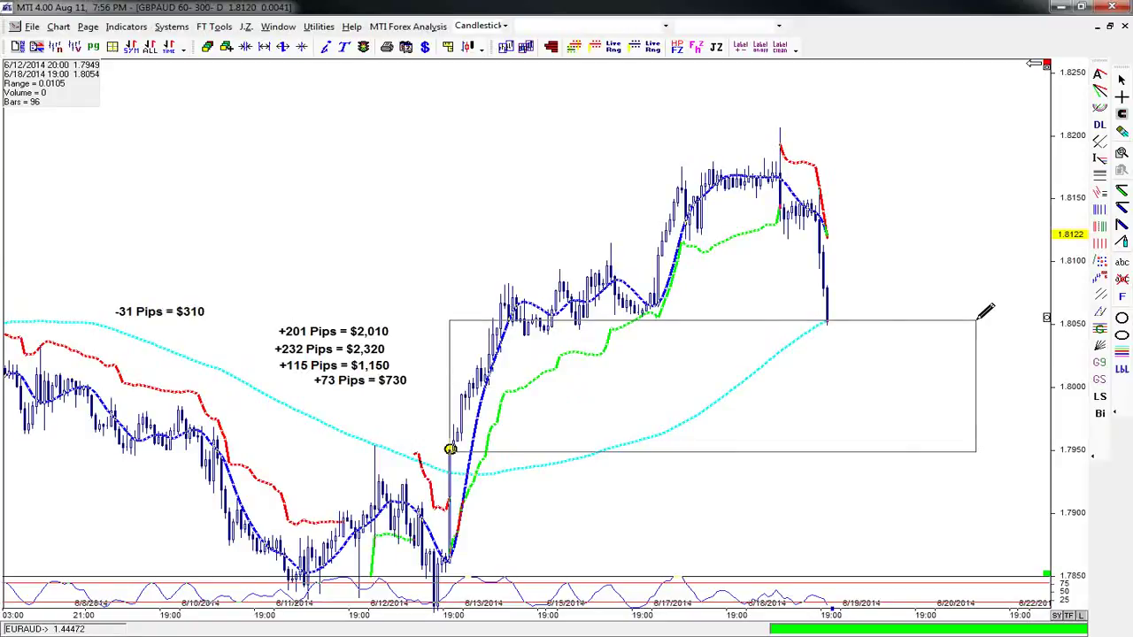
left_click_drag(985, 310, 985, 310)
right_click(940, 283)
key("Escape")
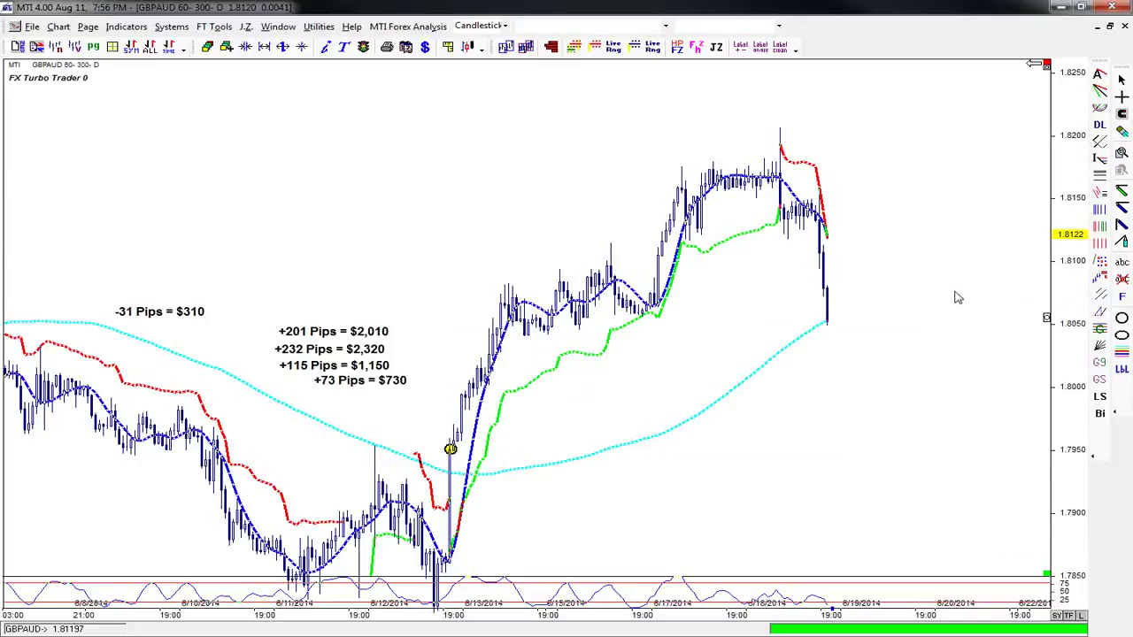
Step: Add the label "+105 Pips = $1,050" above the +201 Pips label, and align the +73 and -31 Pips labels with the list
left_click(1121, 263)
type("+105")
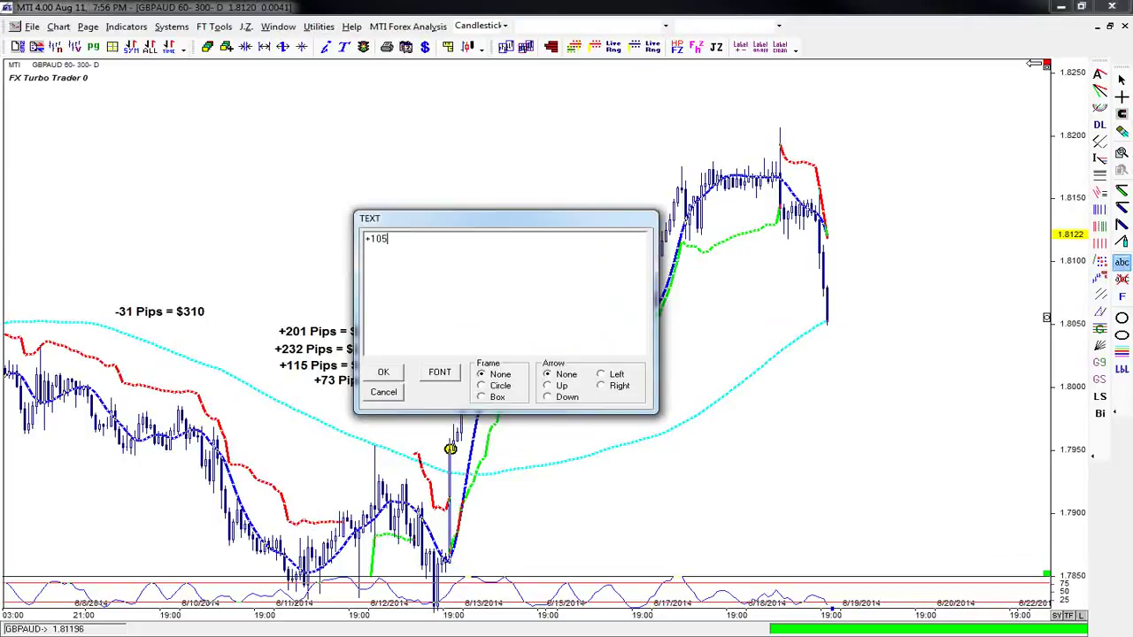
type(" Pips = $1,050")
left_click(383, 371)
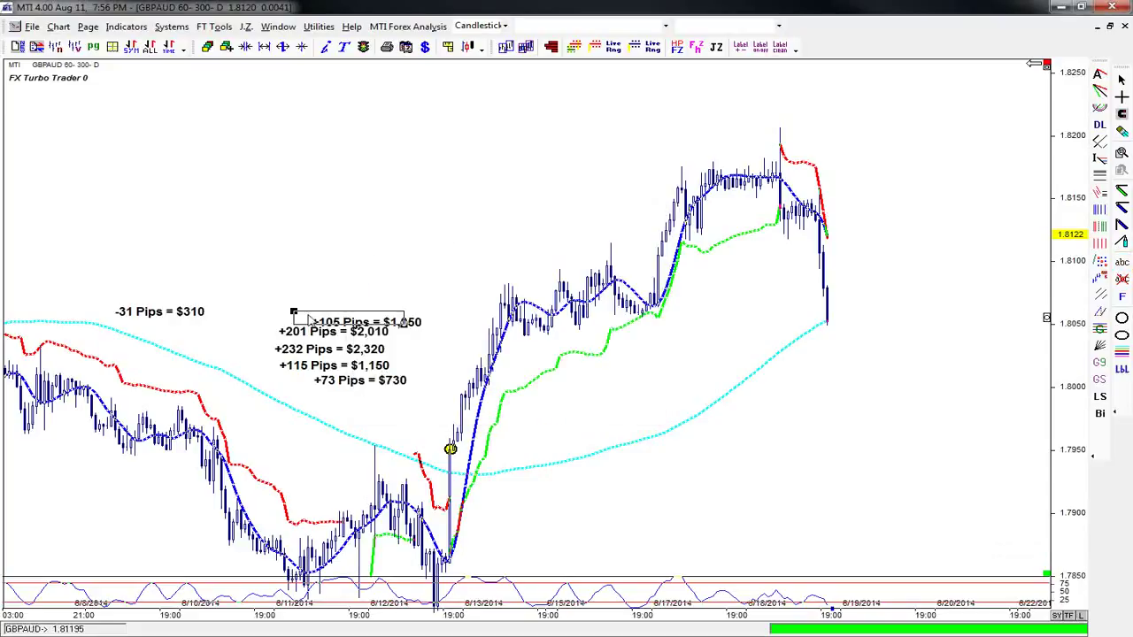
left_click(286, 312)
left_click_drag(358, 390, 333, 388)
left_click_drag(169, 316, 209, 336)
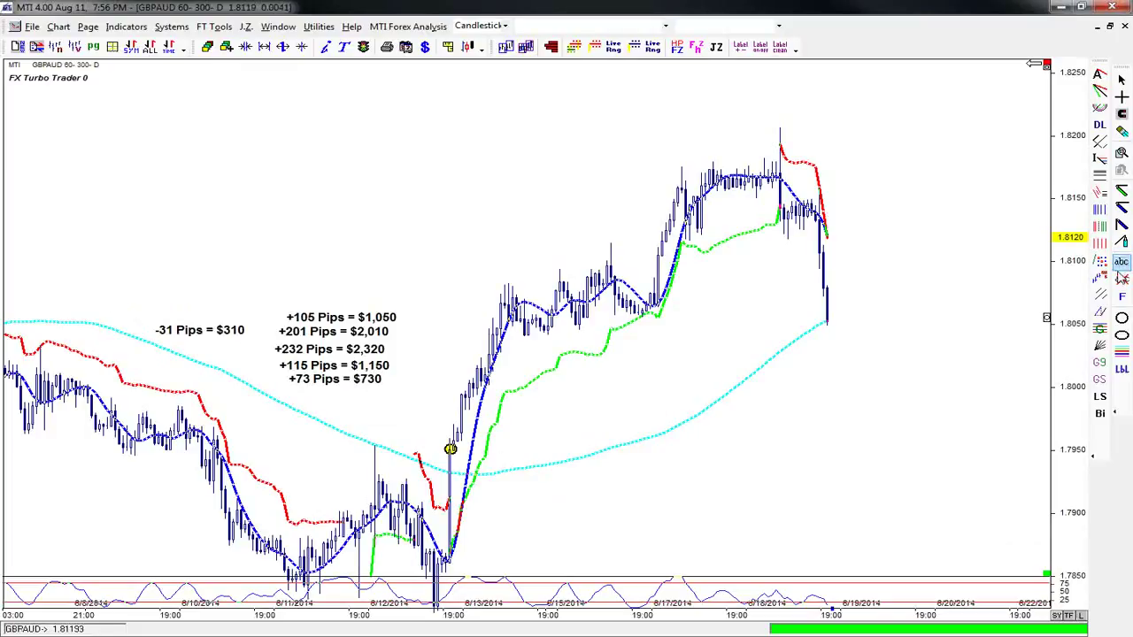
Step: Calculate the net profit in Calculator as 1050 + 2010 + 2320 + 1150 + 730, minus 310, and close Calculator
key("XF86Calculator")
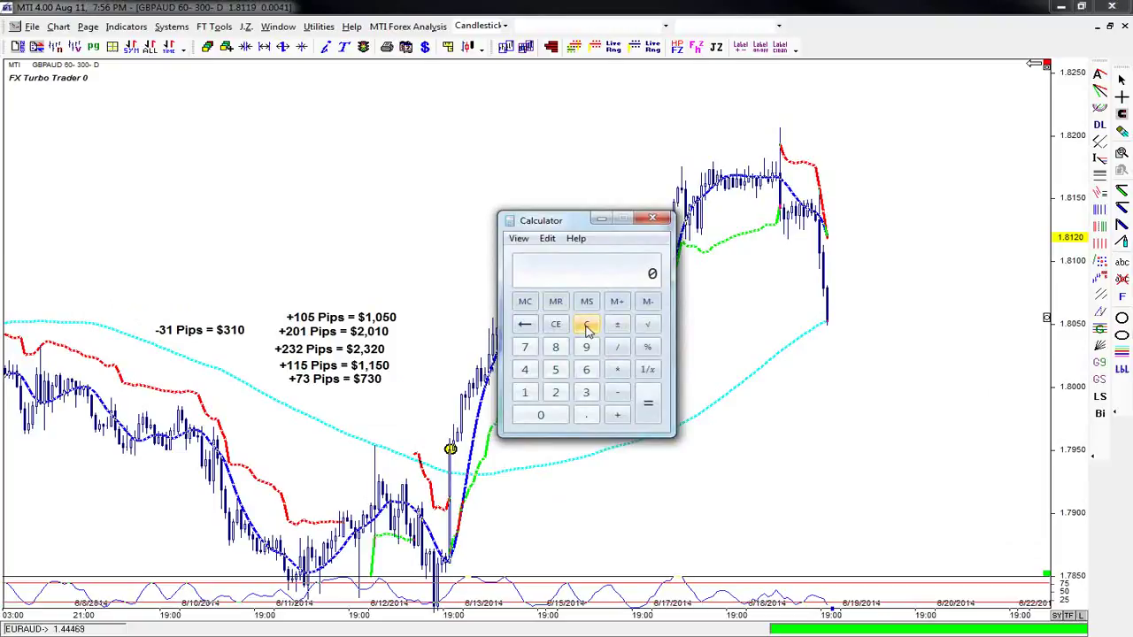
type("1050+")
type("2010+")
type("232")
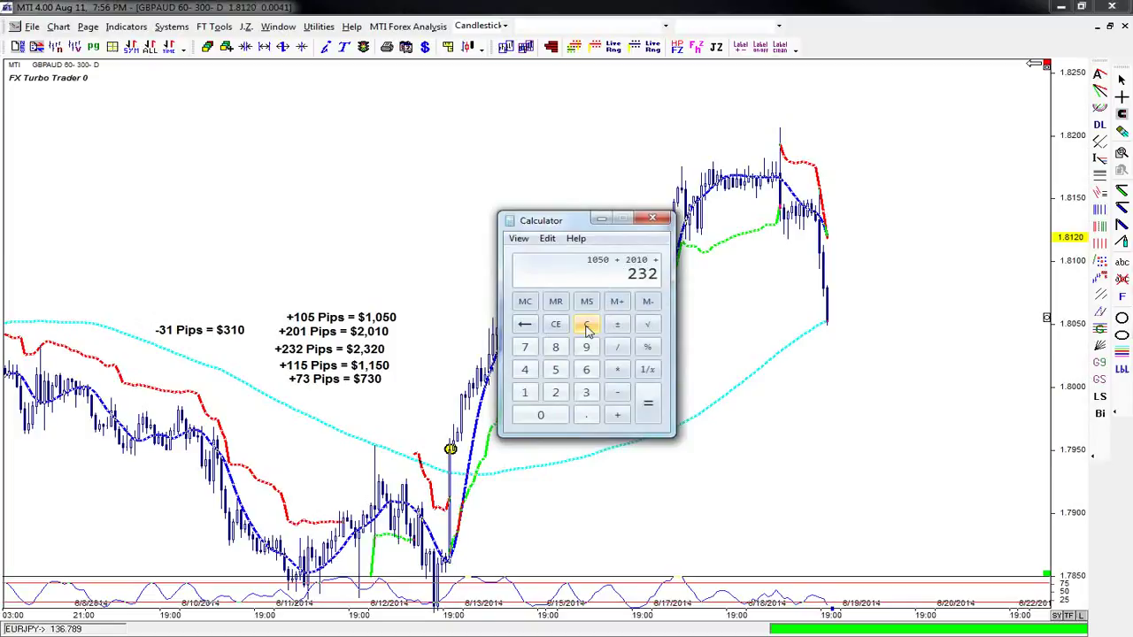
type("0+")
type("1150+")
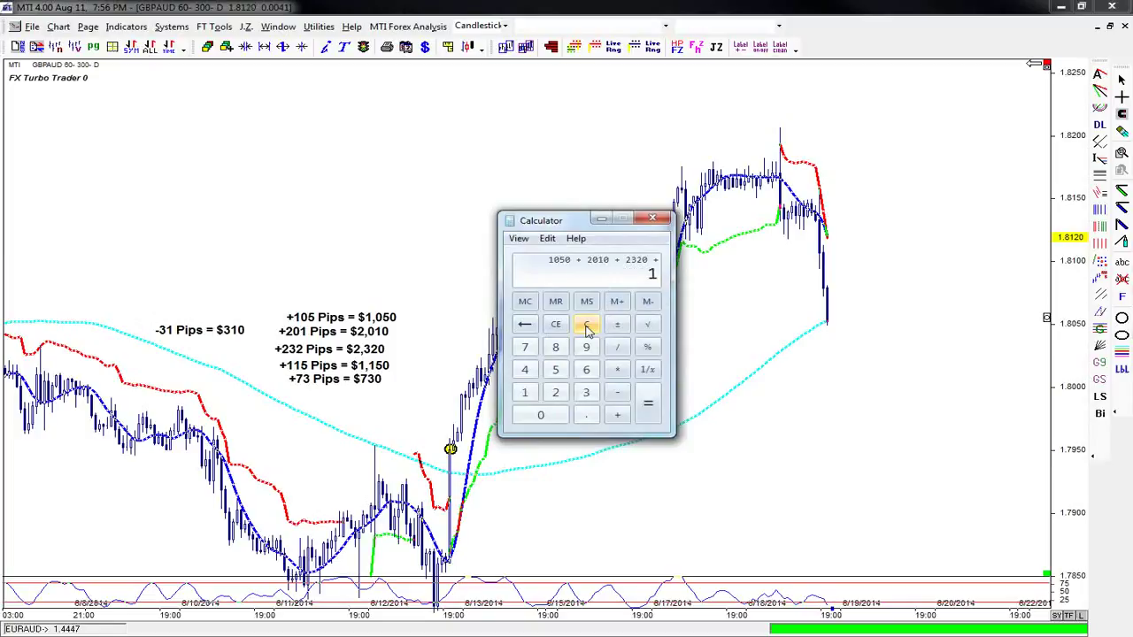
type("730")
key("Return")
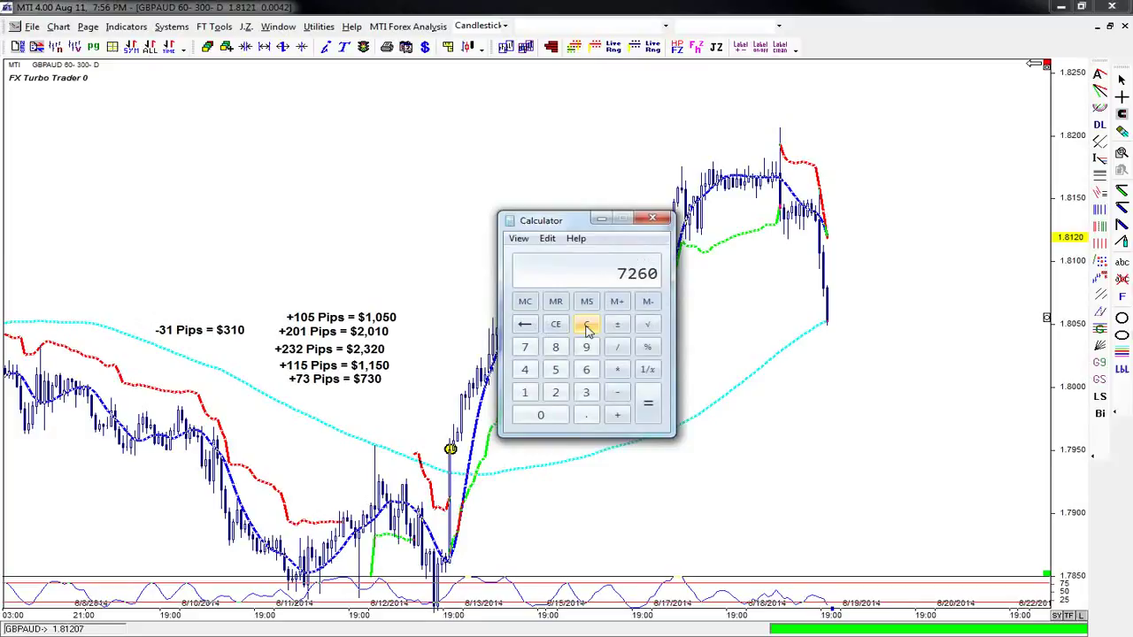
type("-310")
key("Return")
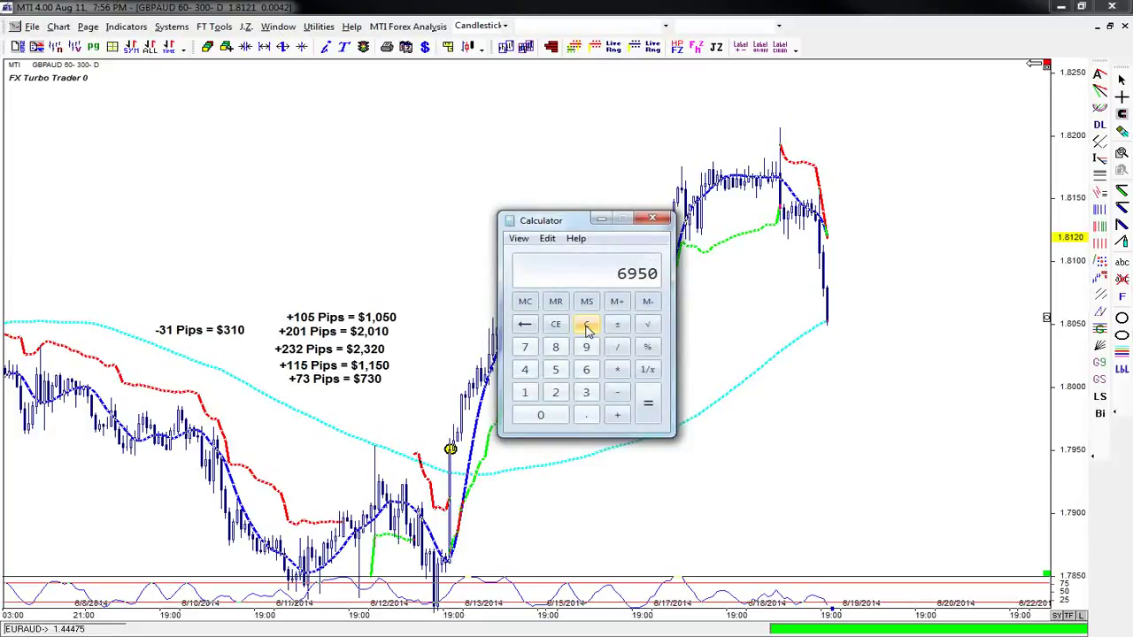
left_click(652, 218)
Step: Add the two-line text "$6,950 Profit" and "In 6 Weeks Time" above the list of pip results
left_click(1121, 262)
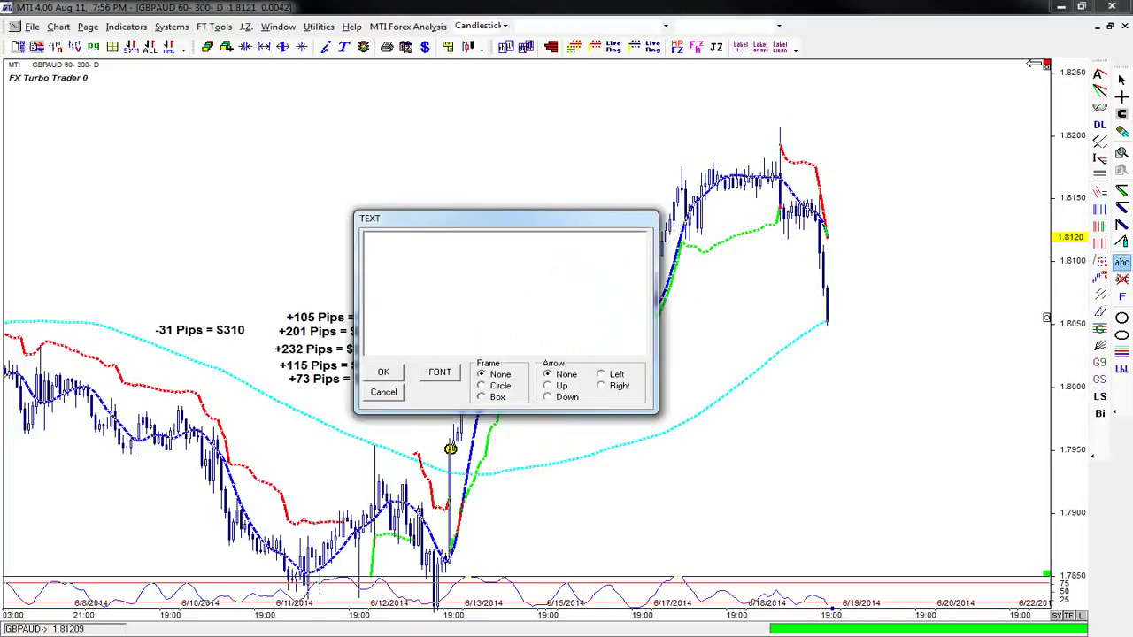
type("$6,950 Profit")
key("Return")
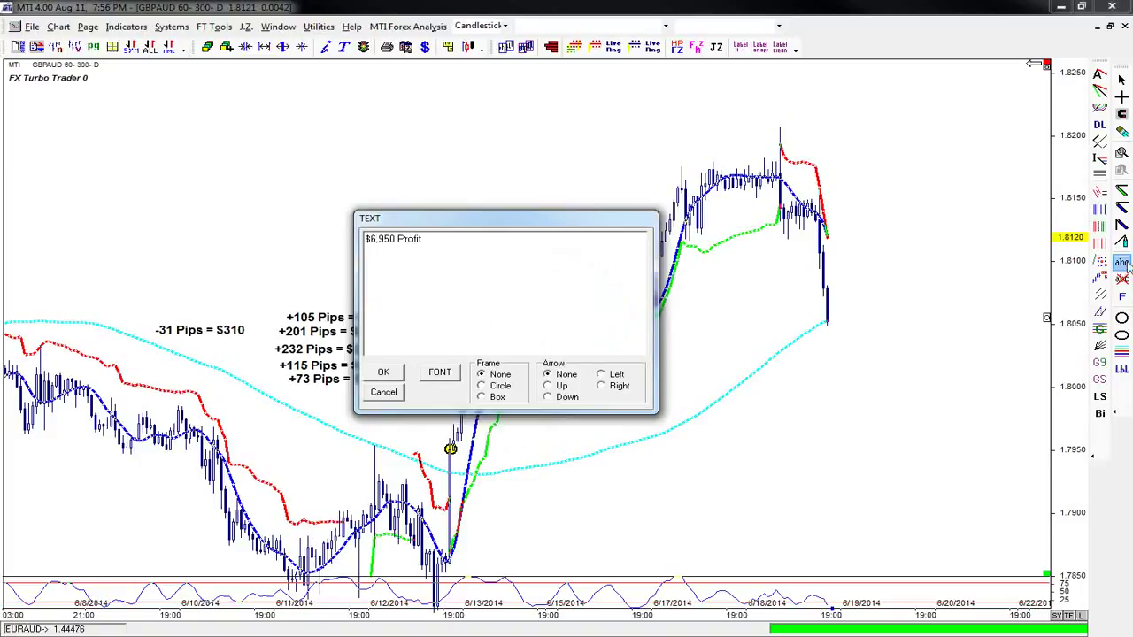
type("In 6 Weeks Time")
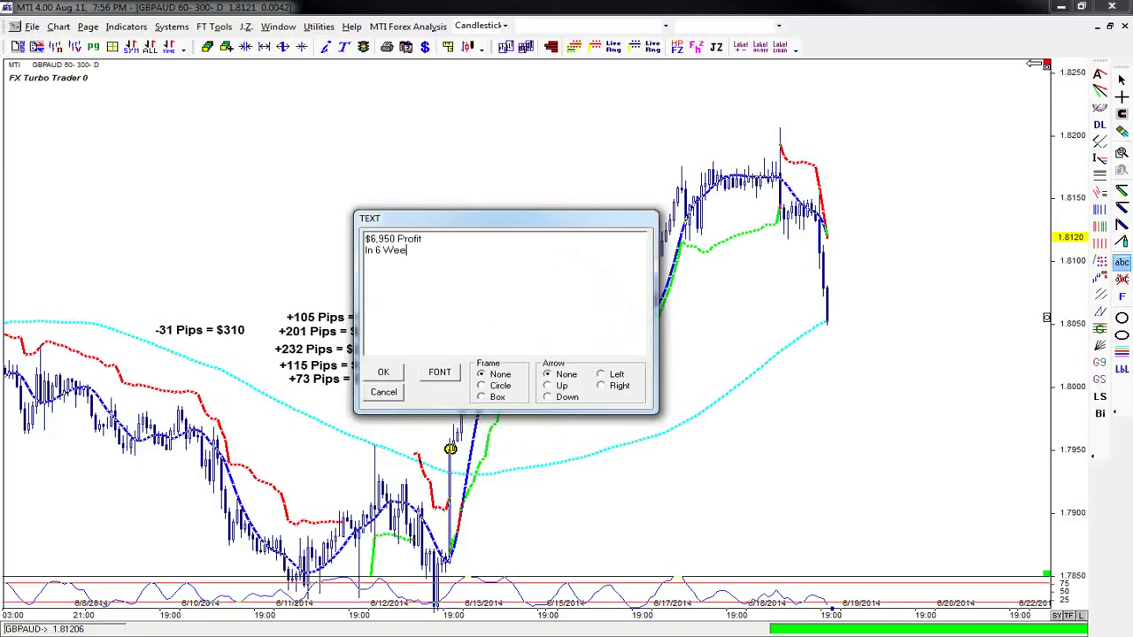
left_click(388, 374)
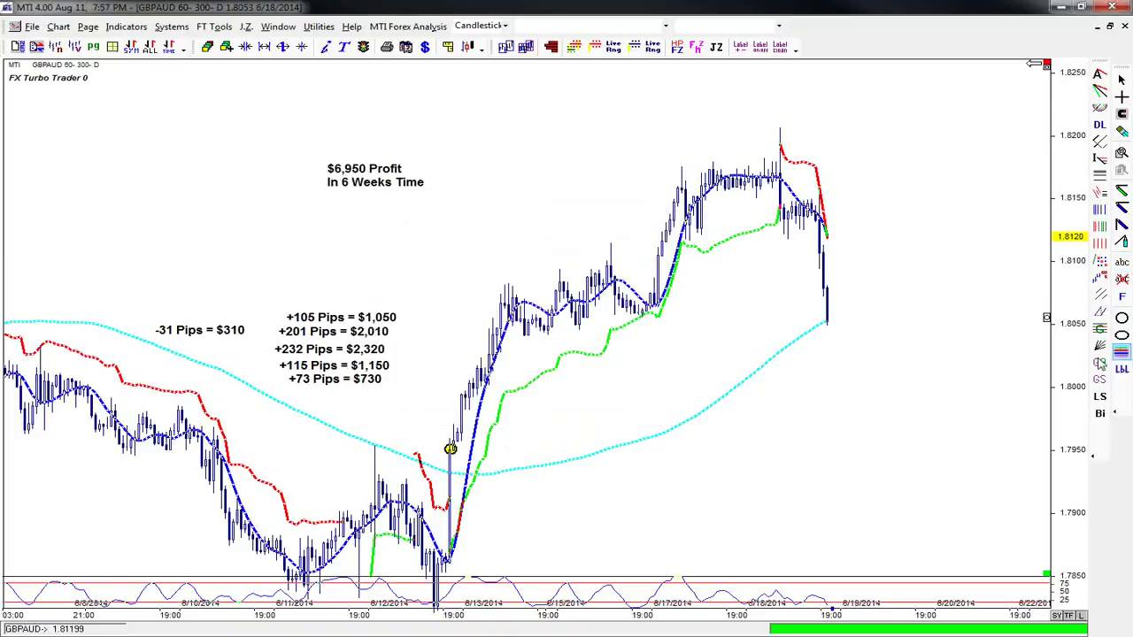
Step: Draw a yellow-filled ellipse around the "$6,950 Profit In 6 Weeks Time" text and return to the normal arrow
right_click(1121, 335)
left_click(1036, 344)
left_click_drag(252, 121, 478, 235)
right_click(583, 223)
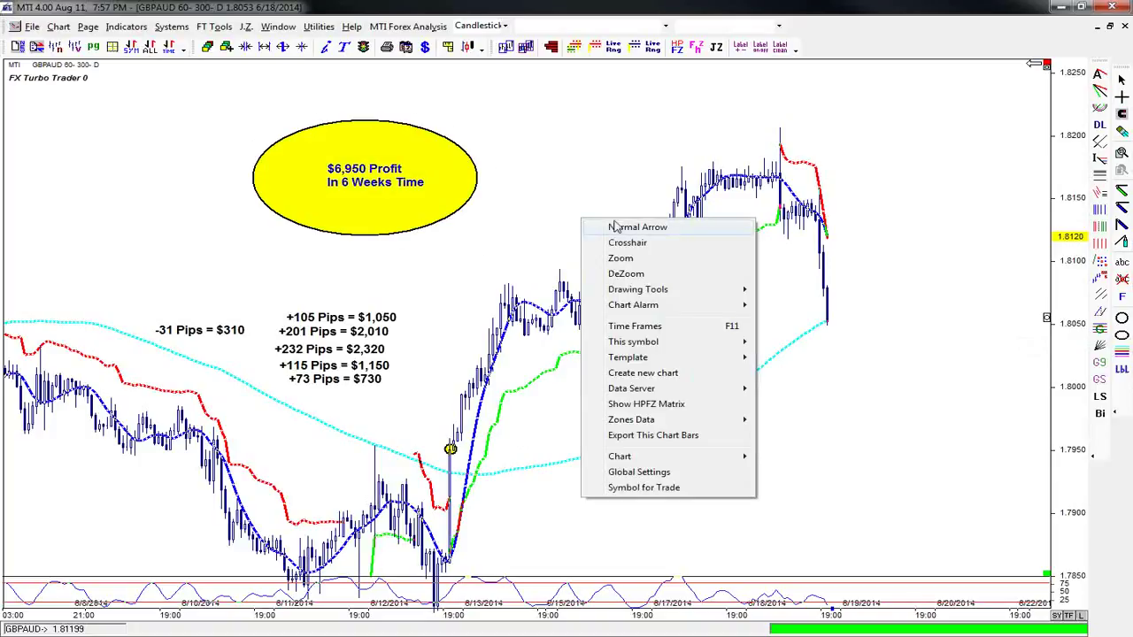
left_click(613, 226)
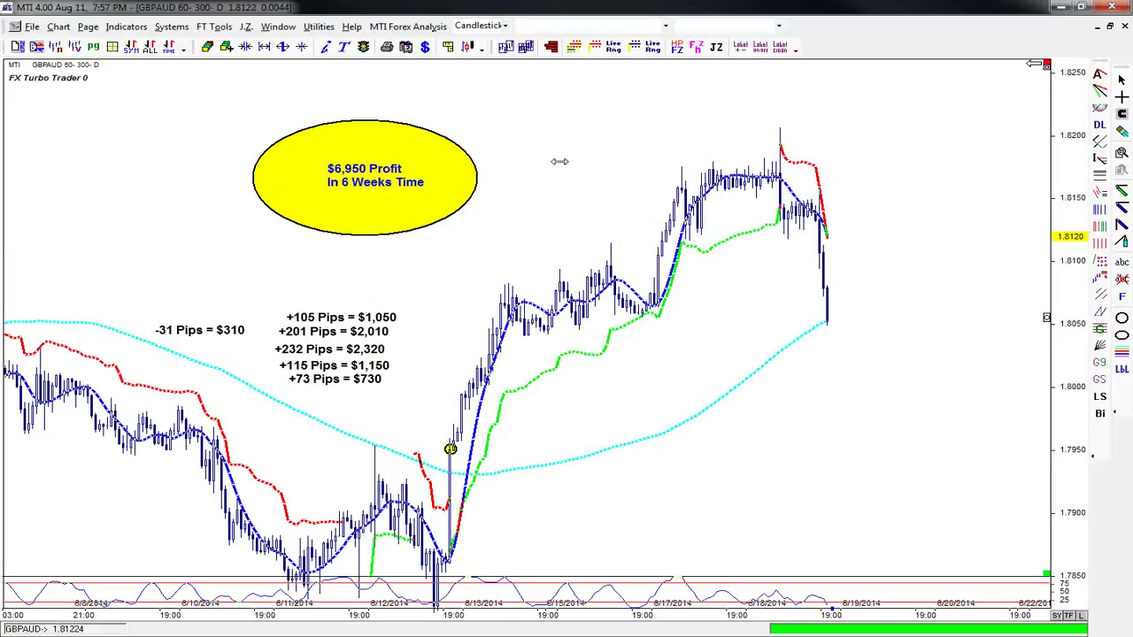
Step: Remove the FX Turbo Trader system from the GBPAUD chart
scroll(560, 169, "down", 2)
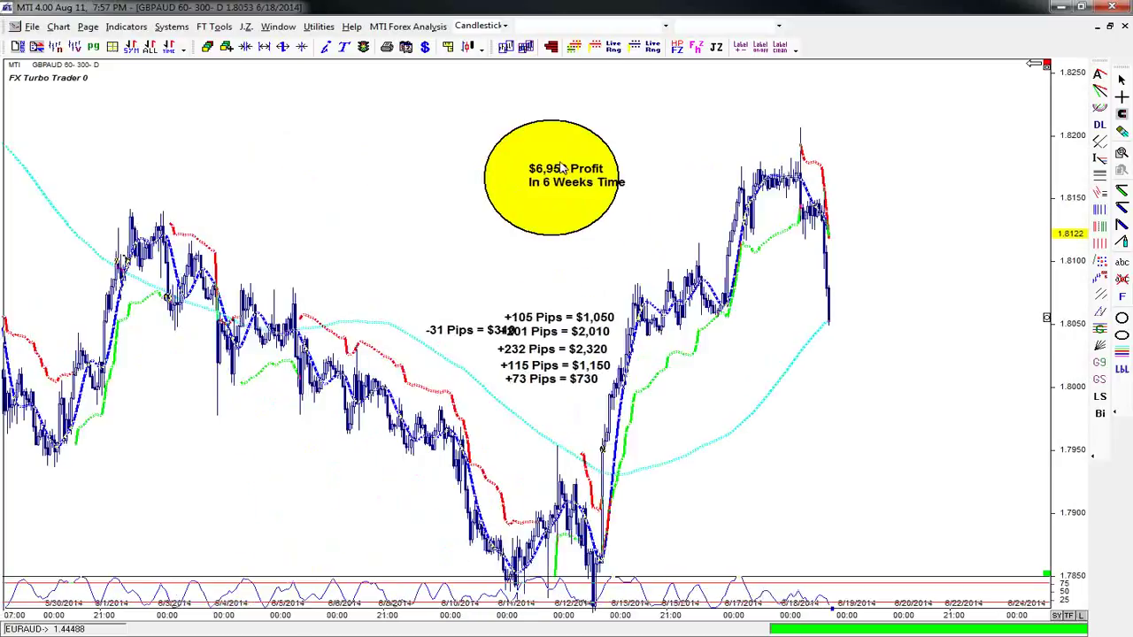
right_click(65, 78)
left_click(116, 101)
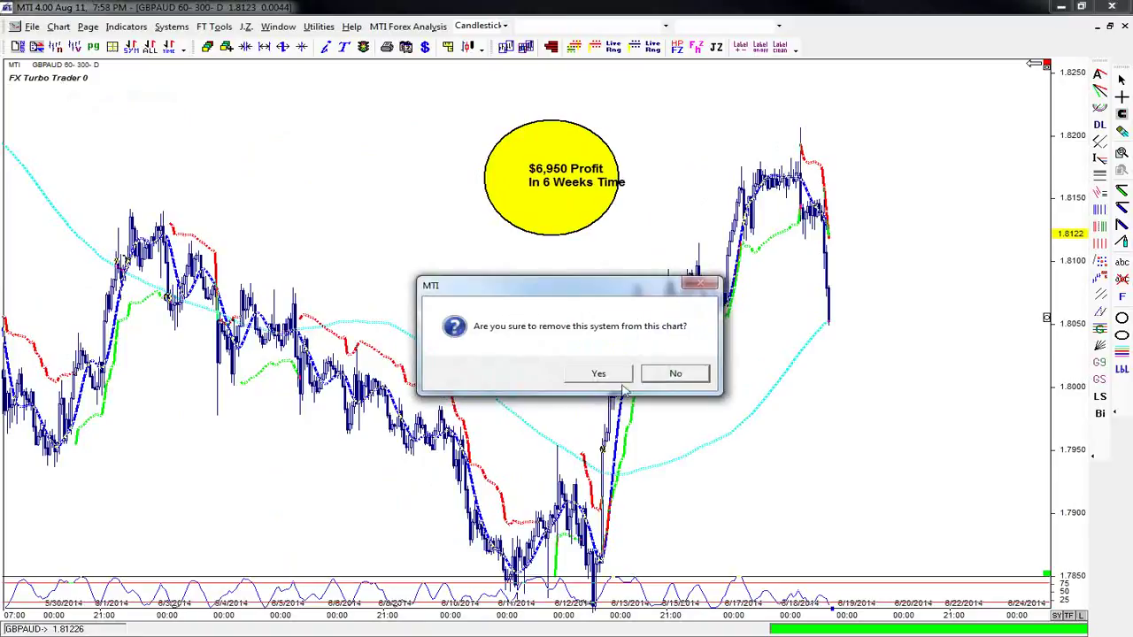
left_click(614, 375)
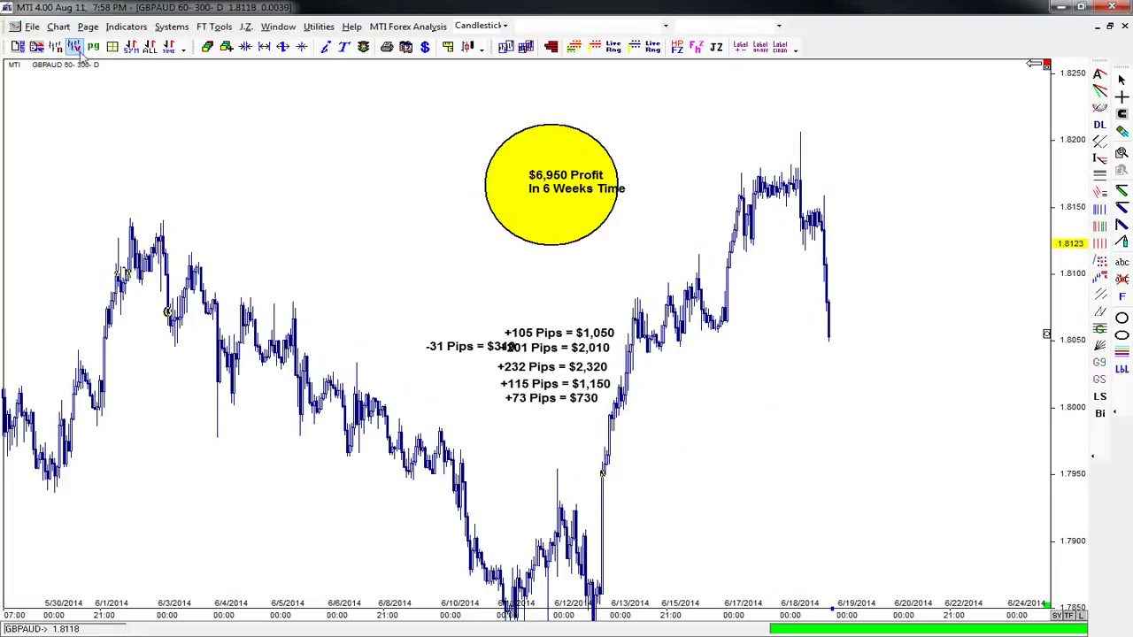
Step: Apply the FX Turbo Trader system to the GBPAUD chart from the list of available systems
left_click(162, 28)
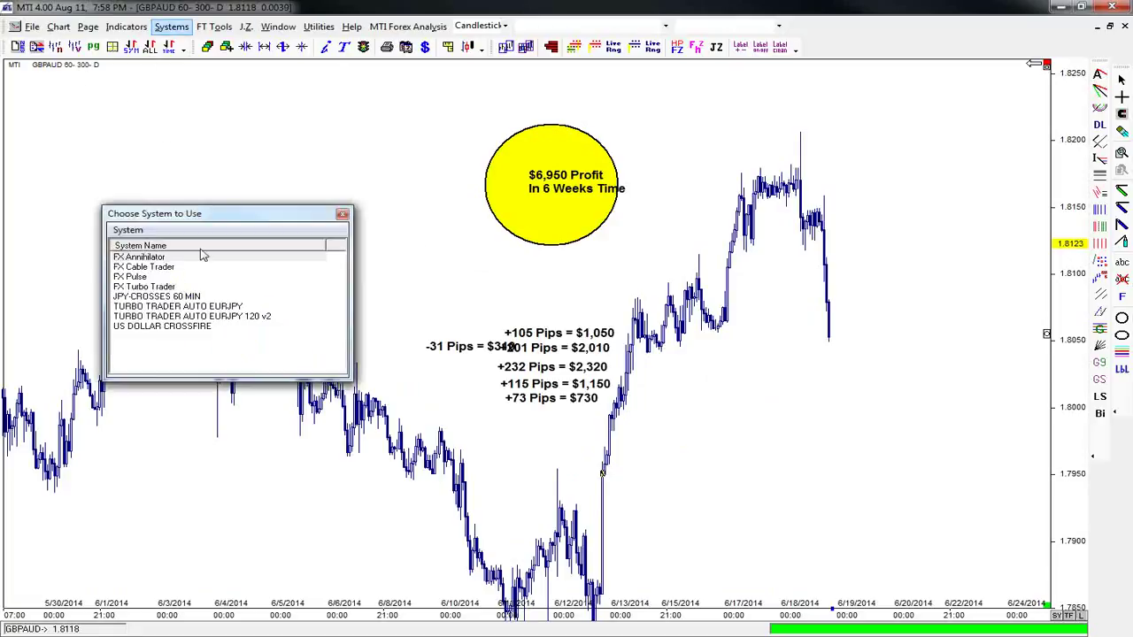
right_click(168, 288)
left_click(236, 396)
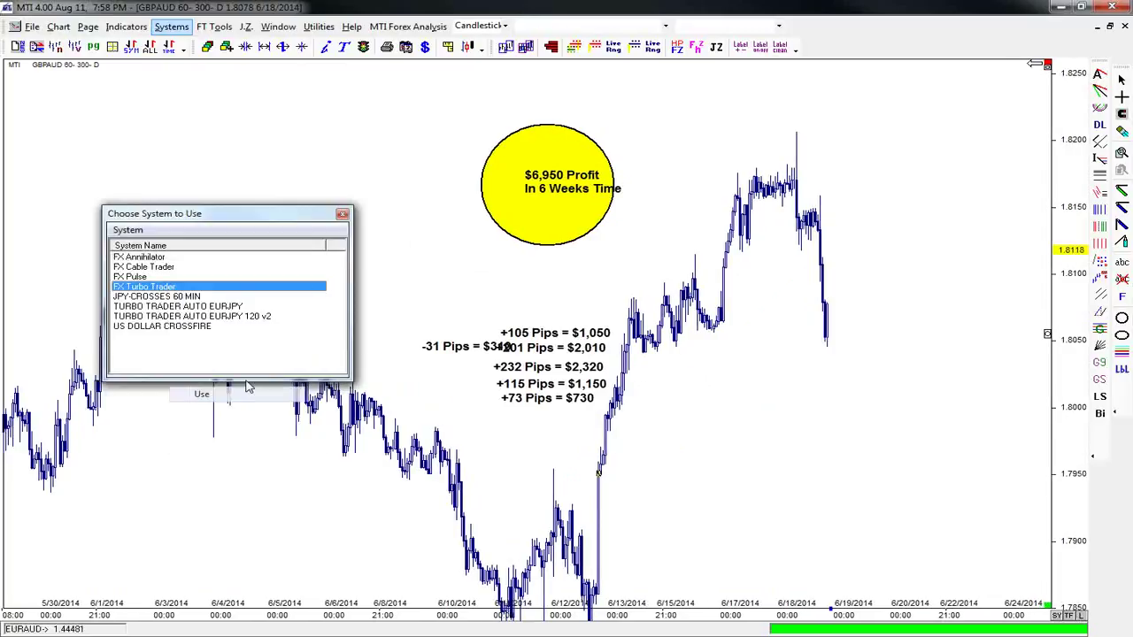
left_click_drag(406, 471, 431, 580)
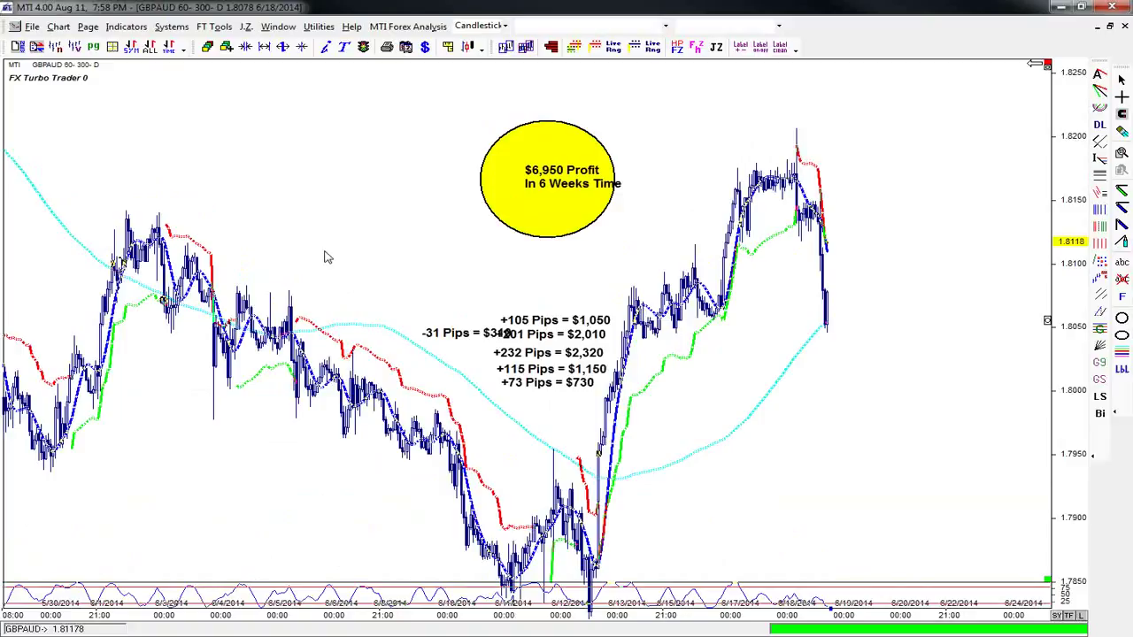
Step: Restore the GBPAUD chart to its smaller window, maximize the EURJPY 240 chart, and advance it to the 3/6/2014 candles
scroll(323, 256, "up", 1)
scroll(324, 257, "up", 1)
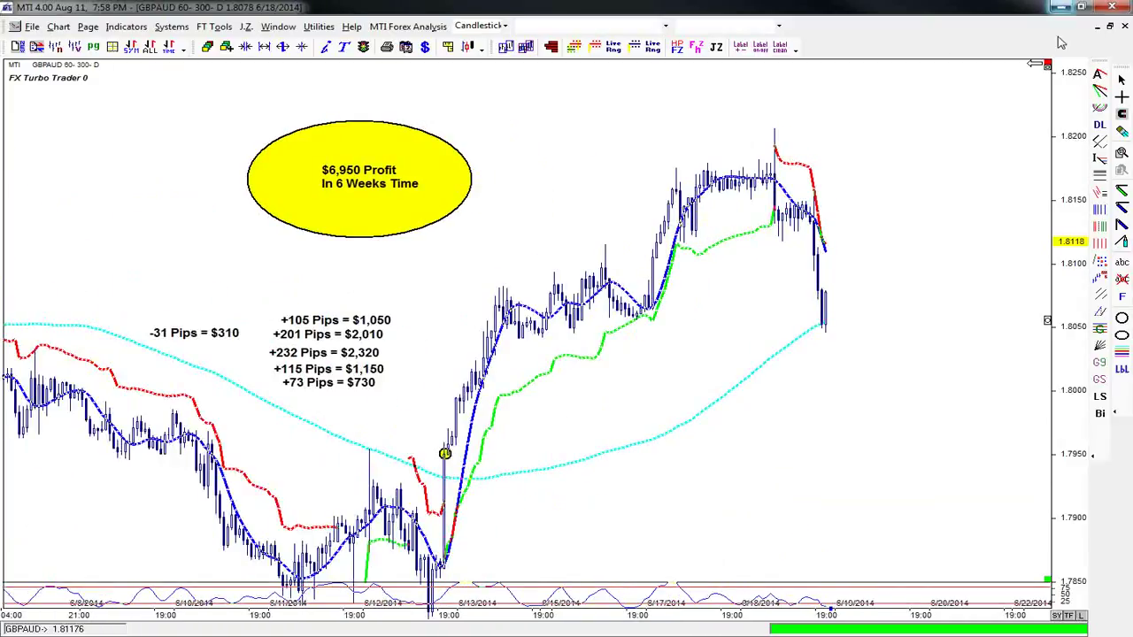
left_click(1110, 28)
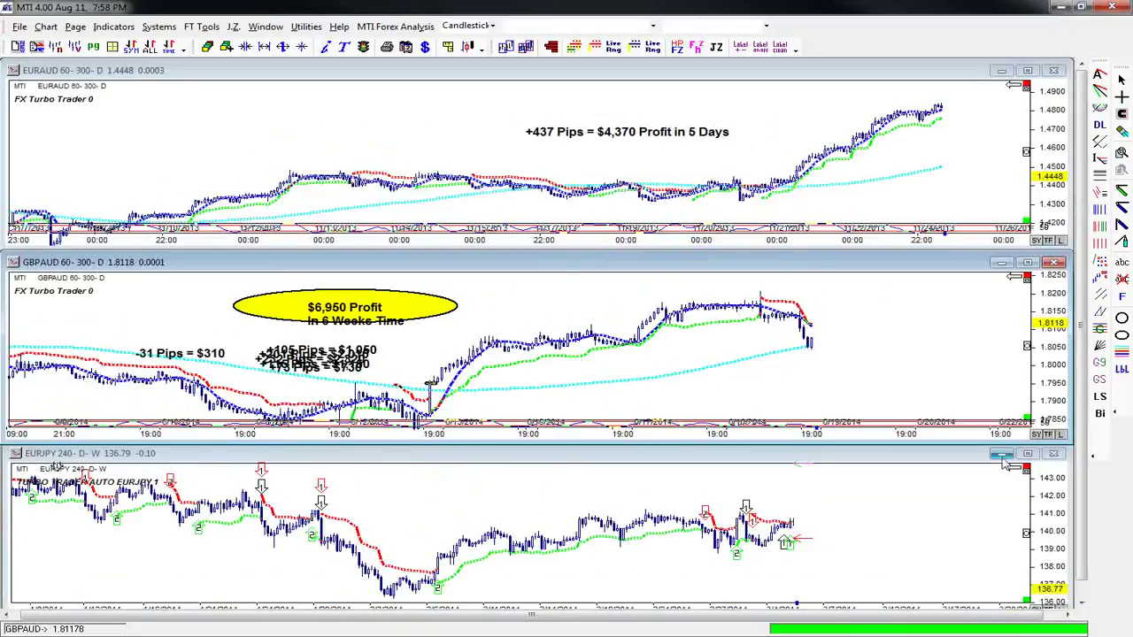
left_click(1027, 454)
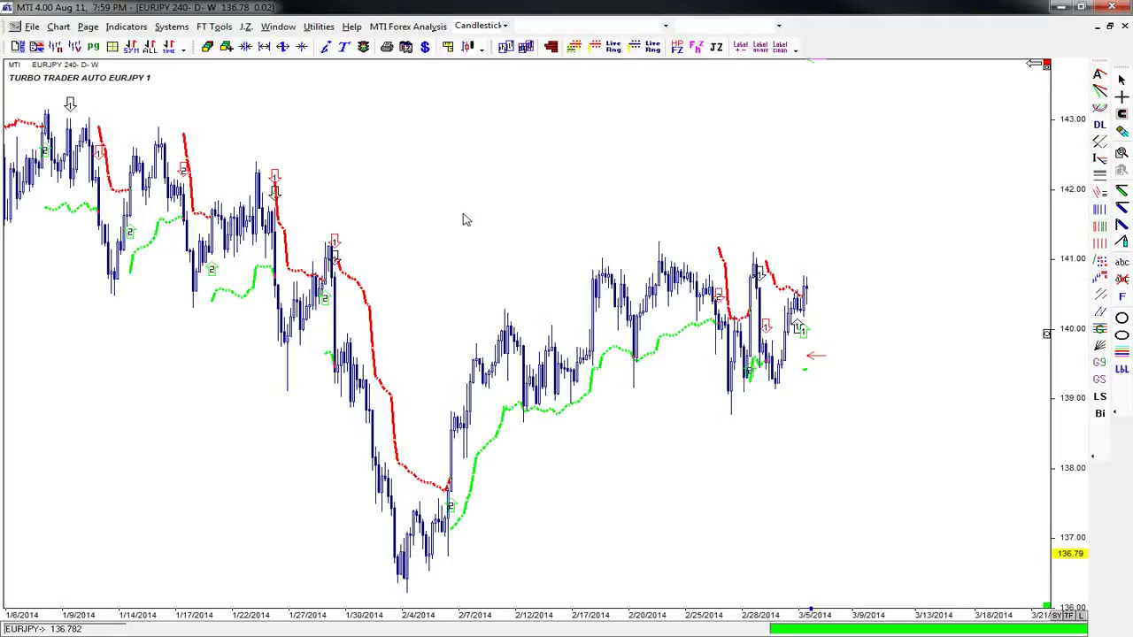
scroll(799, 171, "up", 1)
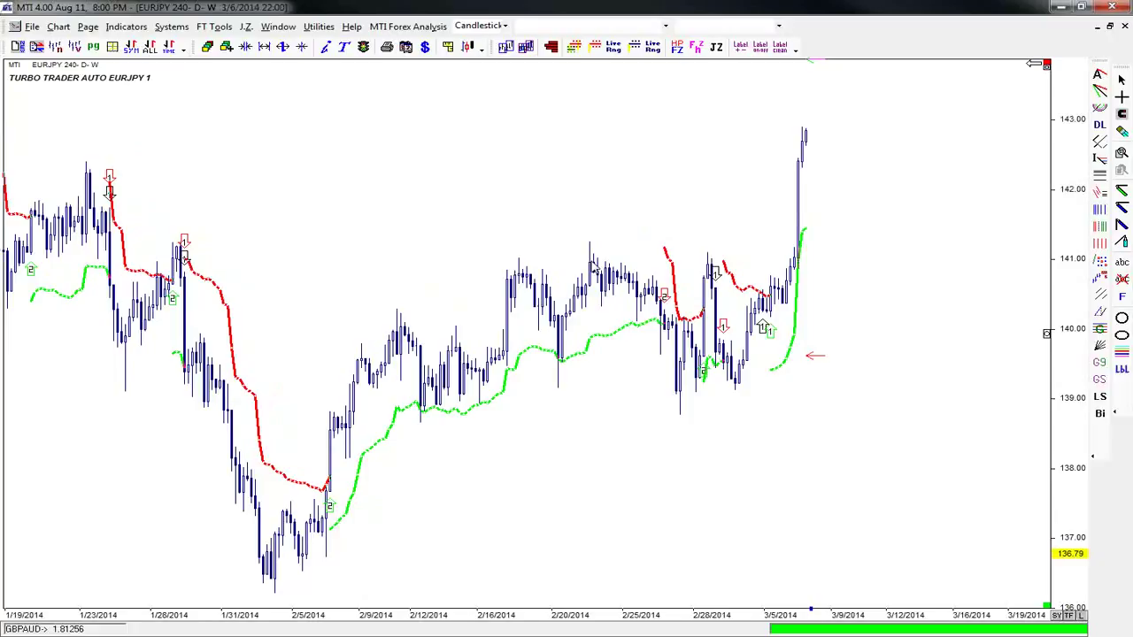
Step: Advance the EURJPY 240 chart candle by candle to the sell signal at 3/12/2014
key("Right")
key("Right")
key("Right")
key("Right")
key("Right")
key("Right")
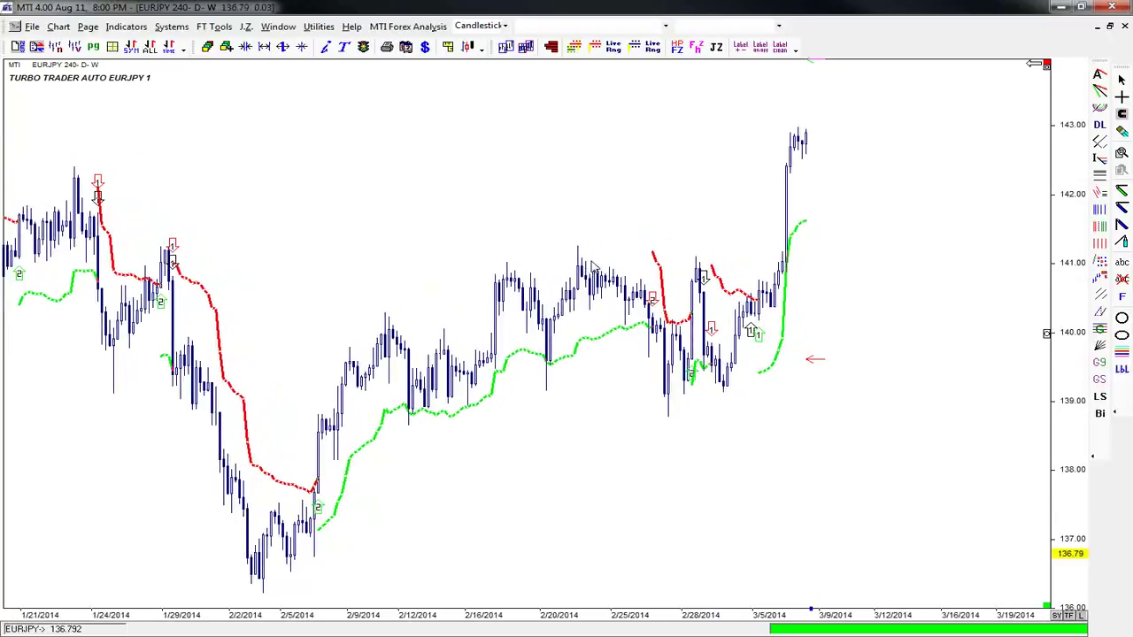
key("Right")
key("Right")
key("Right")
key("Right")
key("Right")
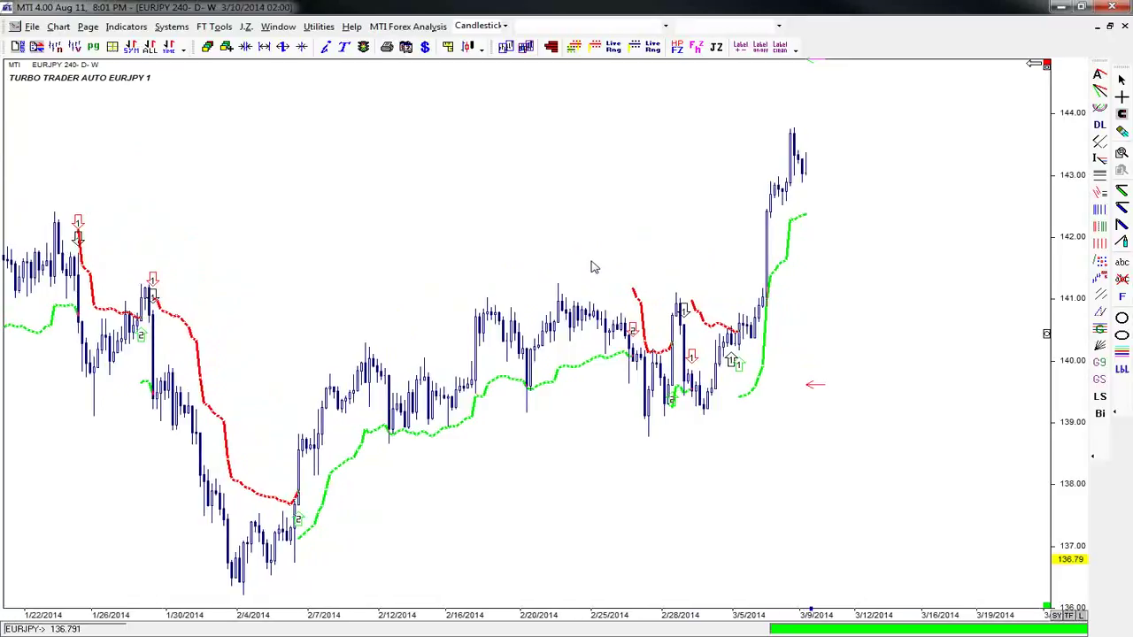
key("Right")
key("Right")
key("Right")
key("Right")
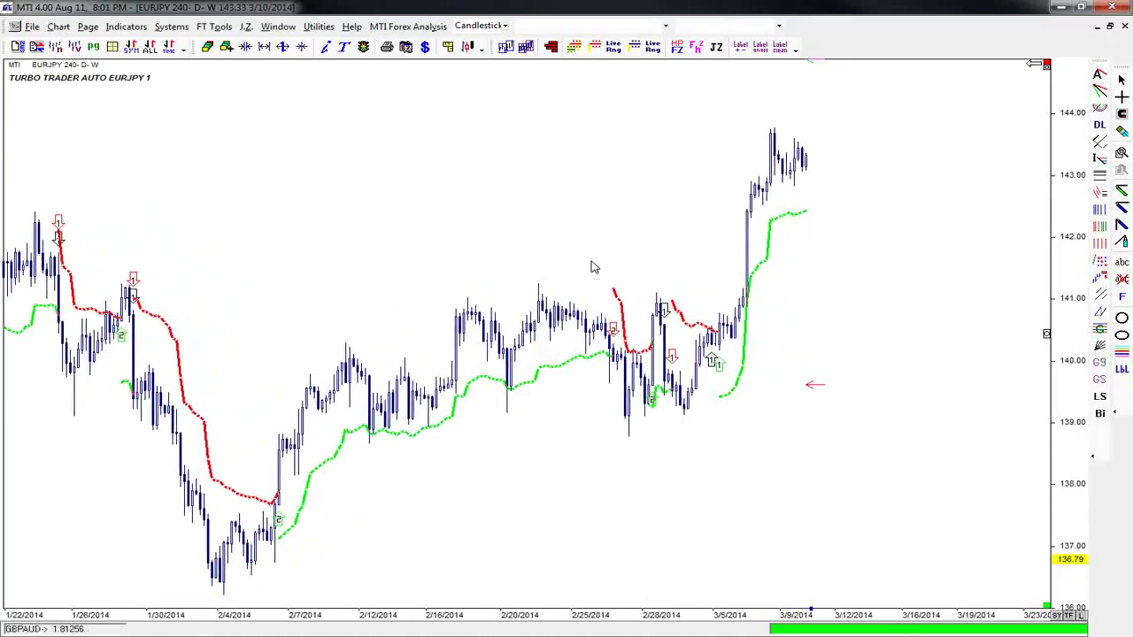
key("Right")
key("Right")
key("Right")
key("Right")
key("Right")
key("Right")
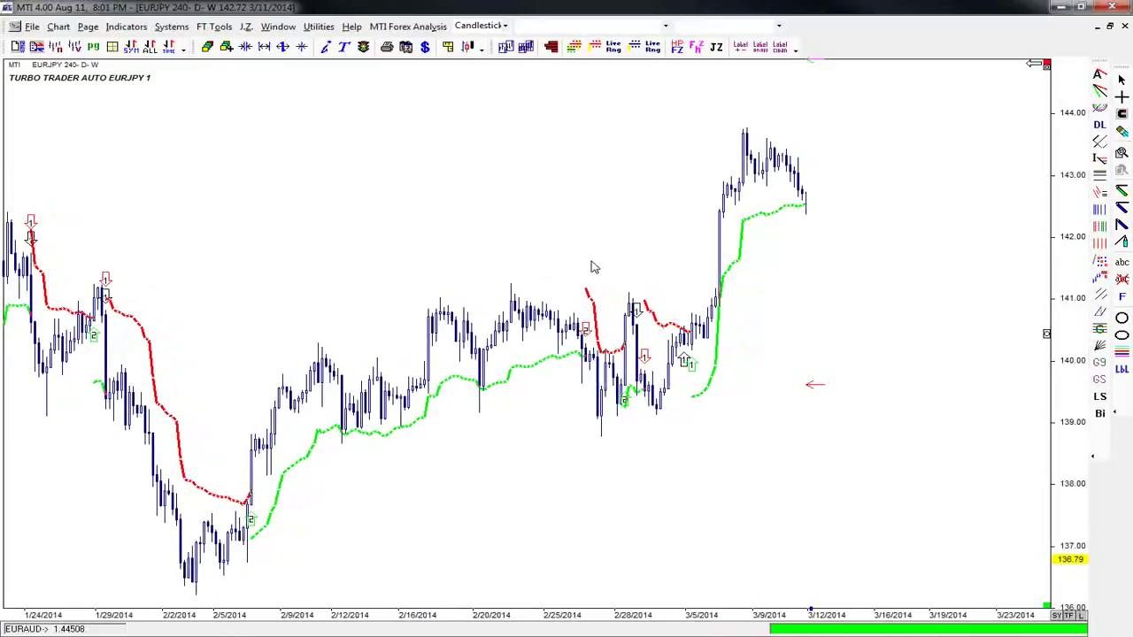
key("Right")
key("Right")
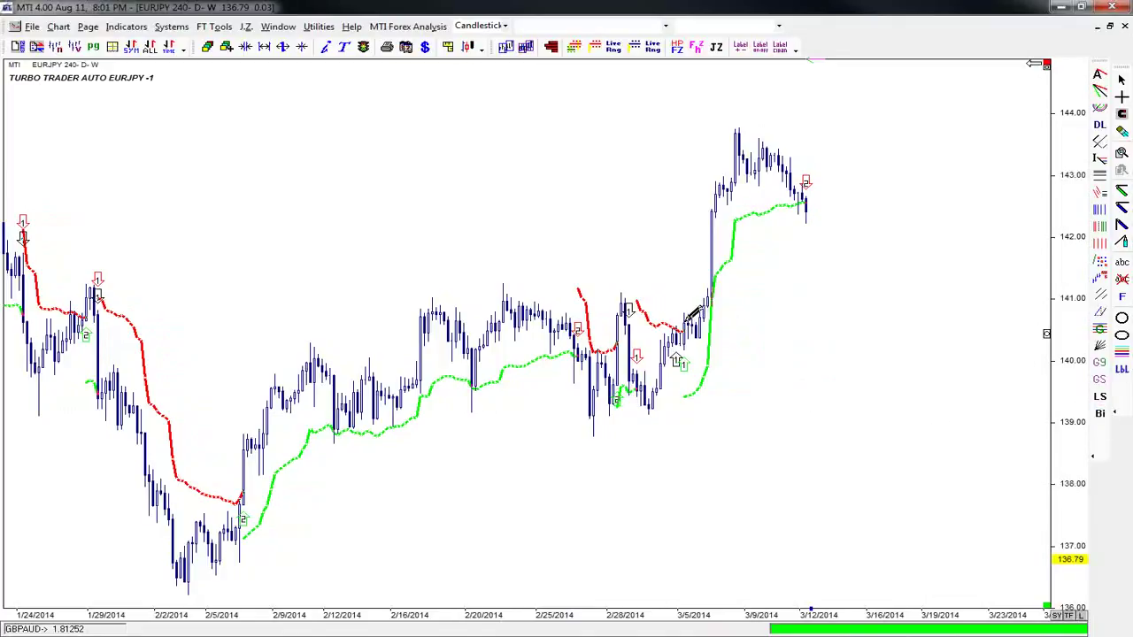
Step: Measure the long trade from the 3/5/2014 entry to the 3/12/2014 exit, and return to the normal arrow
mouse_move(683, 324)
left_mouse_down()
mouse_move(754, 258)
mouse_move(883, 212)
left_mouse_up()
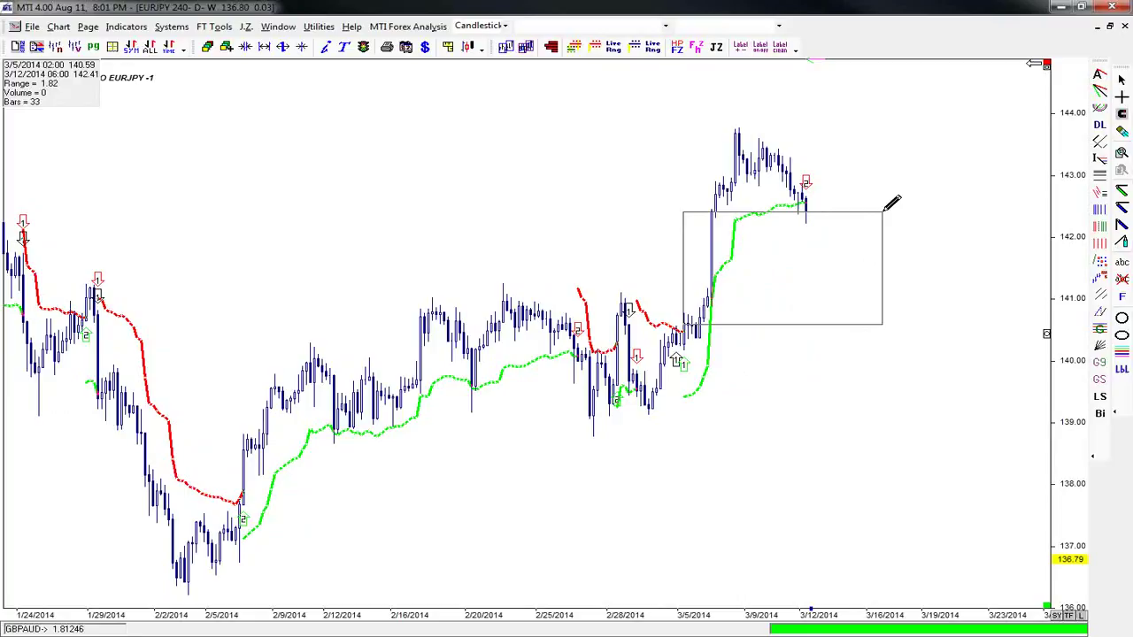
left_click_drag(883, 213, 897, 217)
right_click(898, 213)
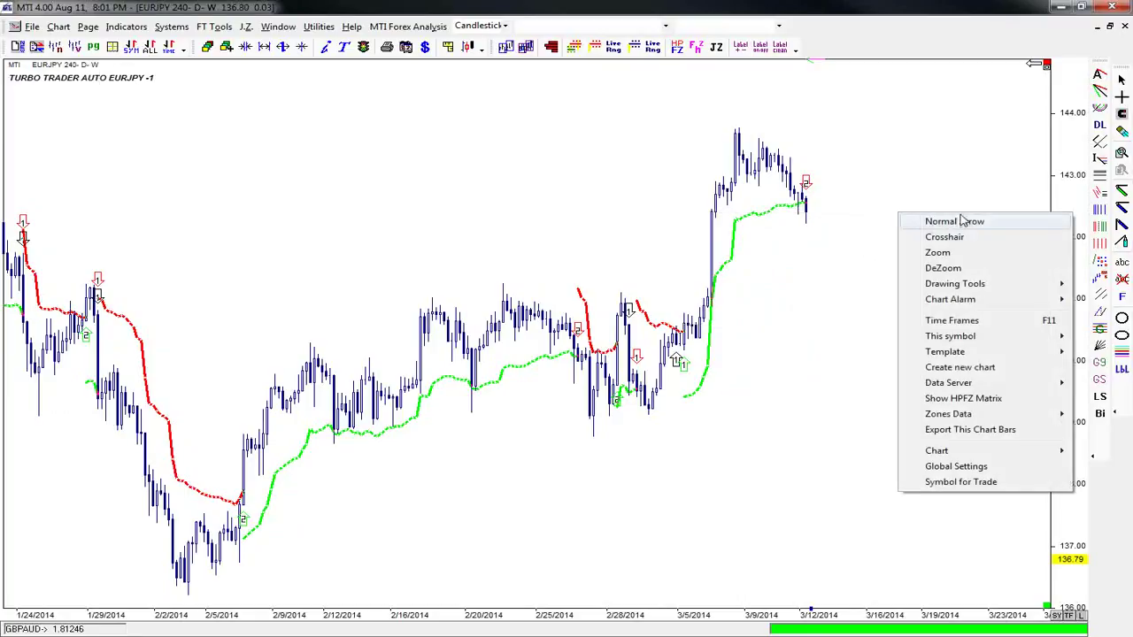
left_click(963, 220)
Step: Add the text "+182 Pips = $1,820" above the March price peak on the chart
left_click(1120, 262)
type("+182")
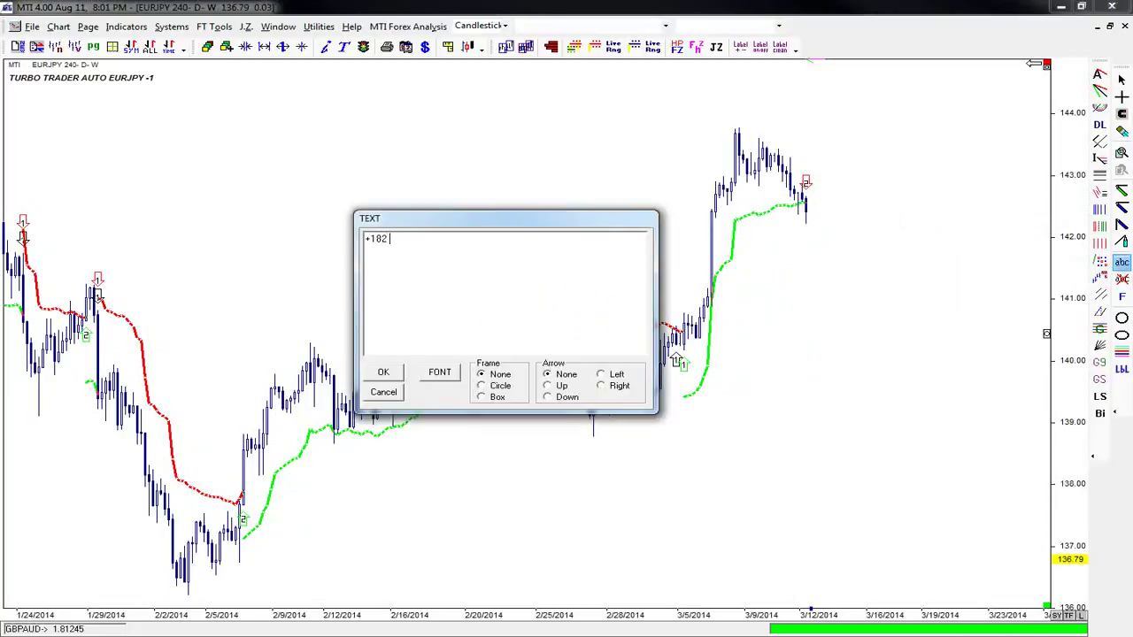
type(" Pips = $1.")
type("820")
left_click(382, 374)
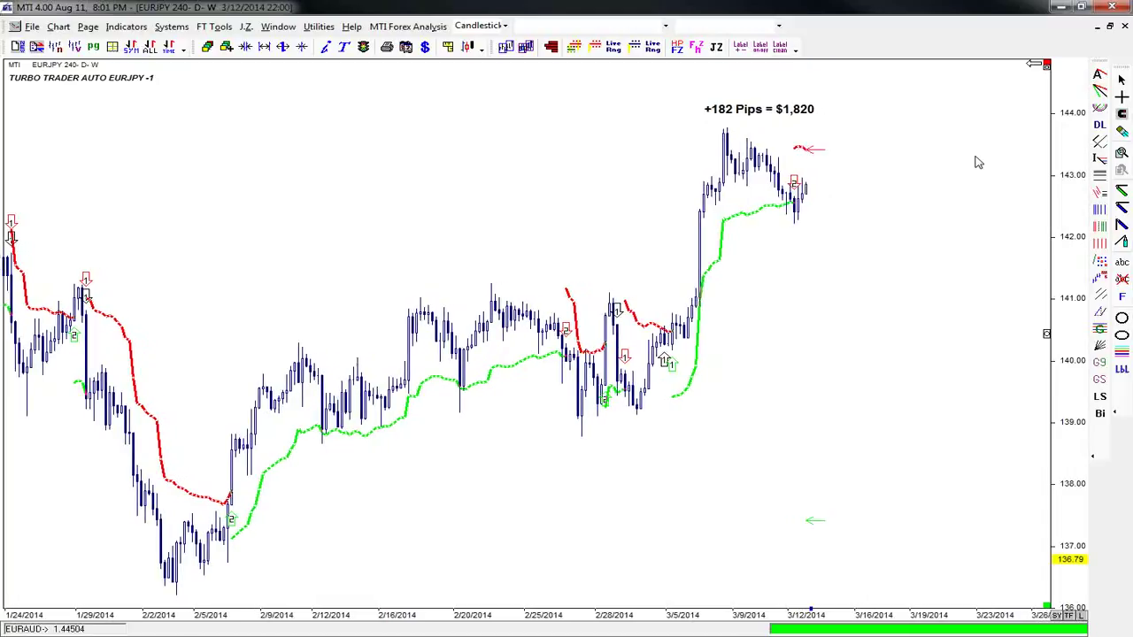
Step: Advance the EURJPY chart candle by candle from 3/12/2014 to the buy signal at 3/28/2014
key("plus")
key("plus")
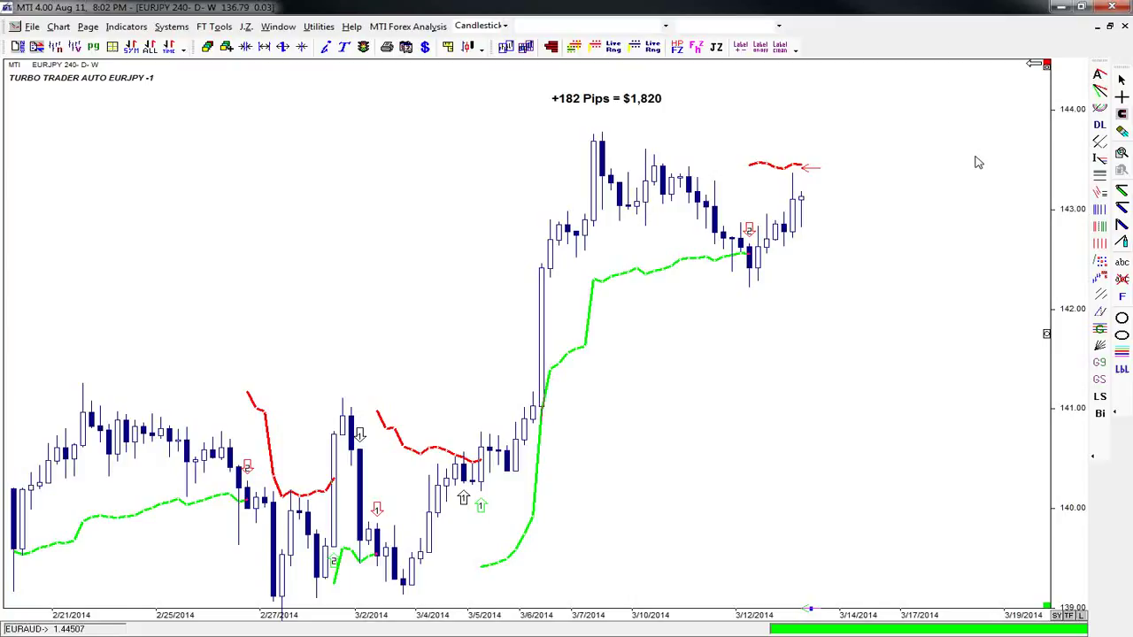
key("minus")
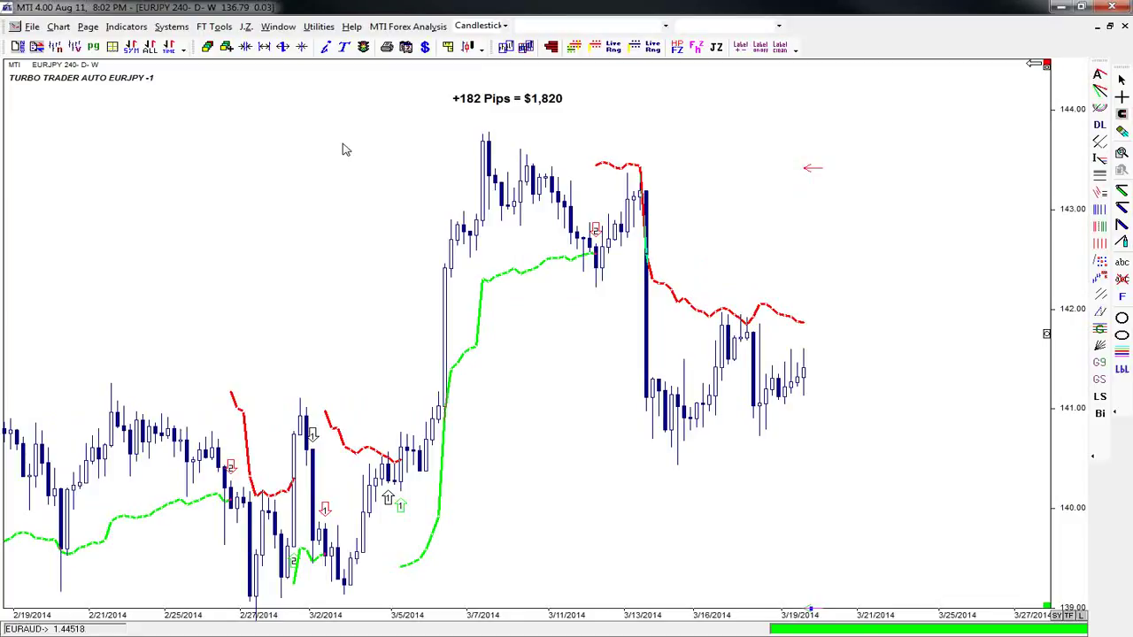
key("Right")
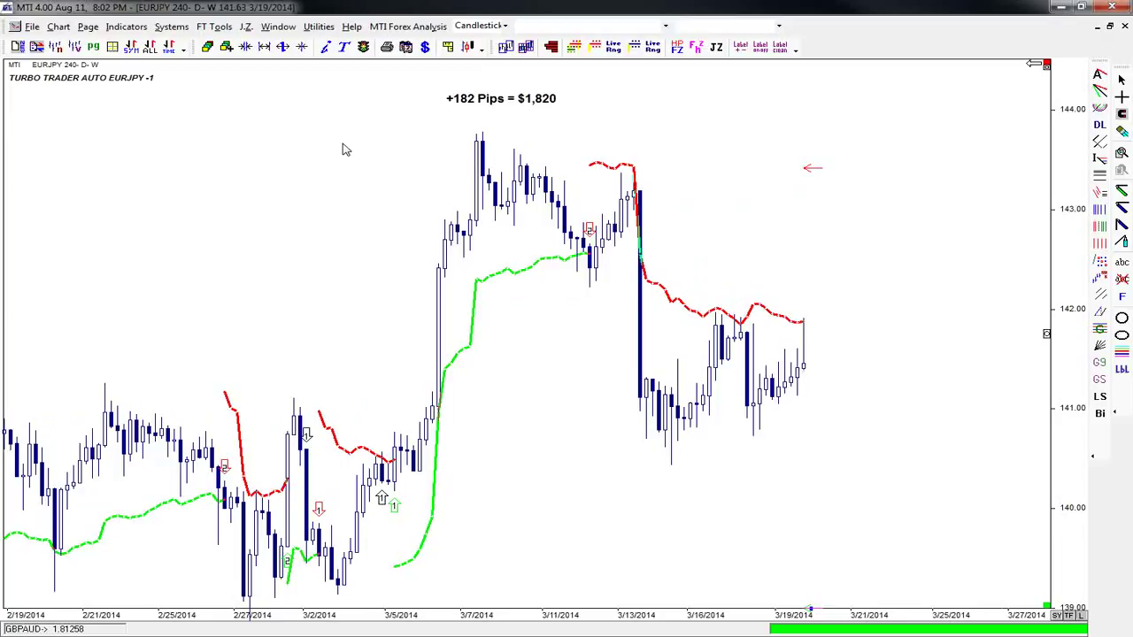
key("Right")
key("Right")
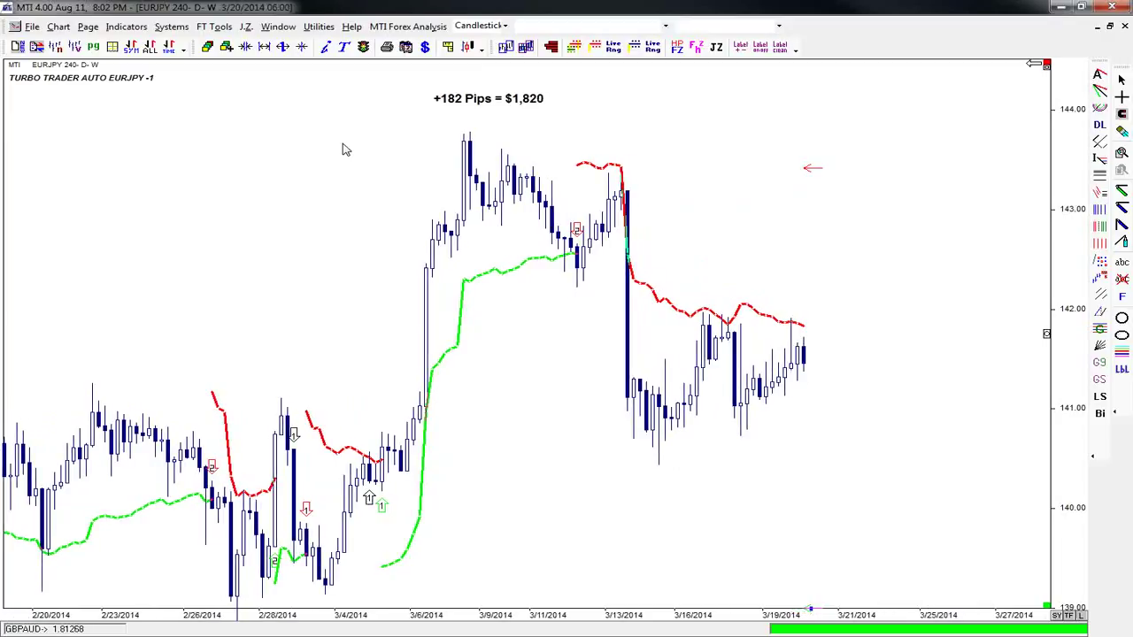
key("Right")
key("Right")
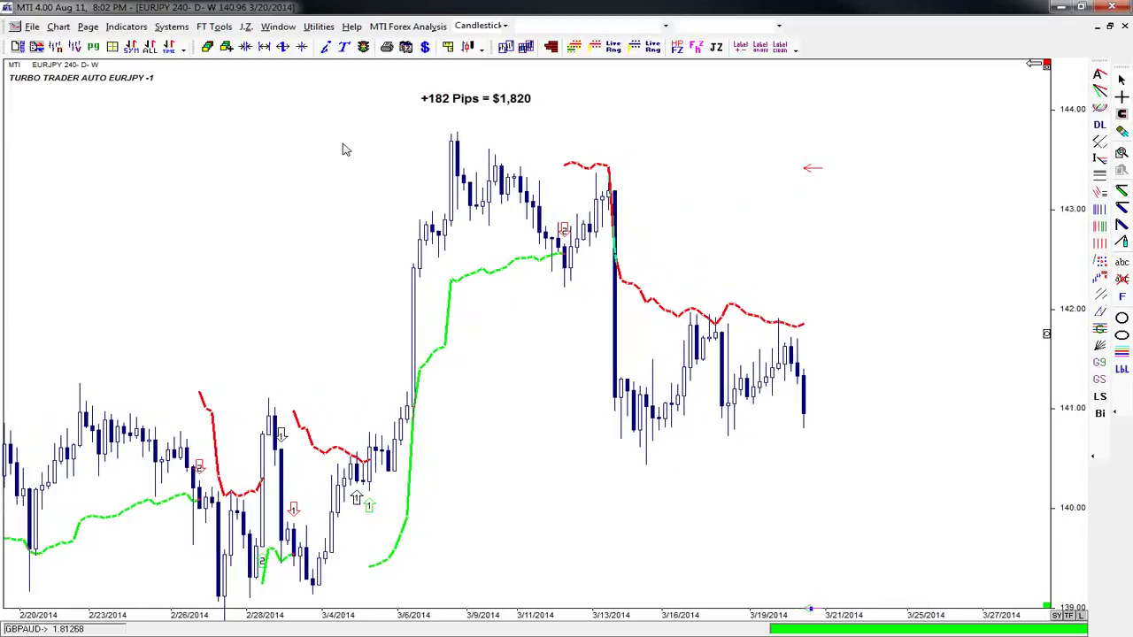
key("Right")
key("Right")
key("Right")
key("Right")
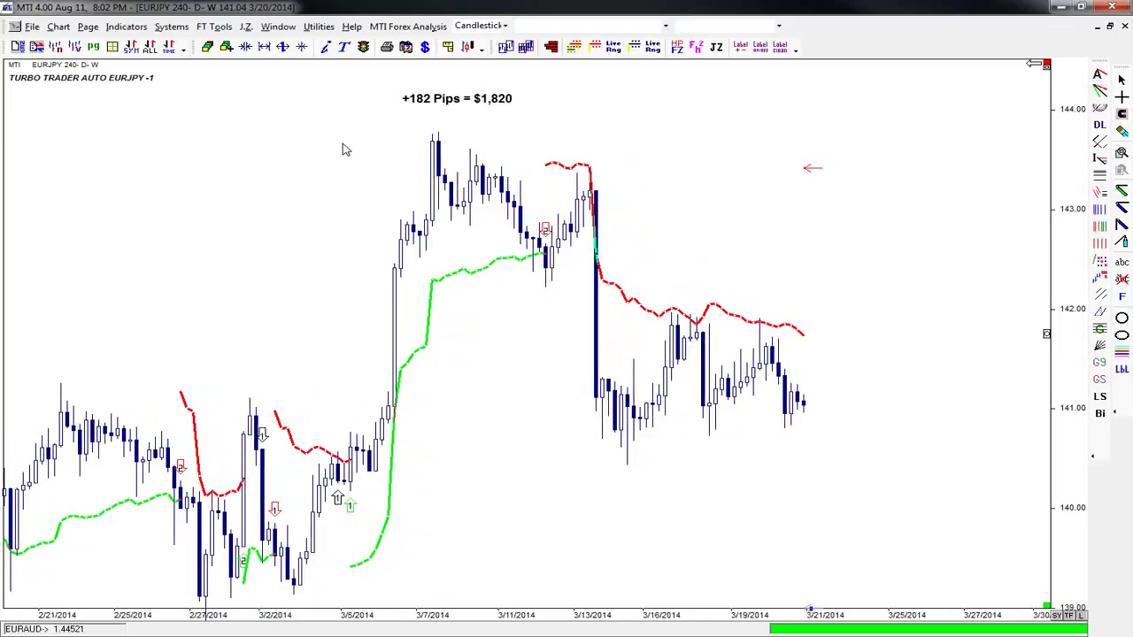
key("Right")
key("Right")
key("Right")
key("Right")
key("Right")
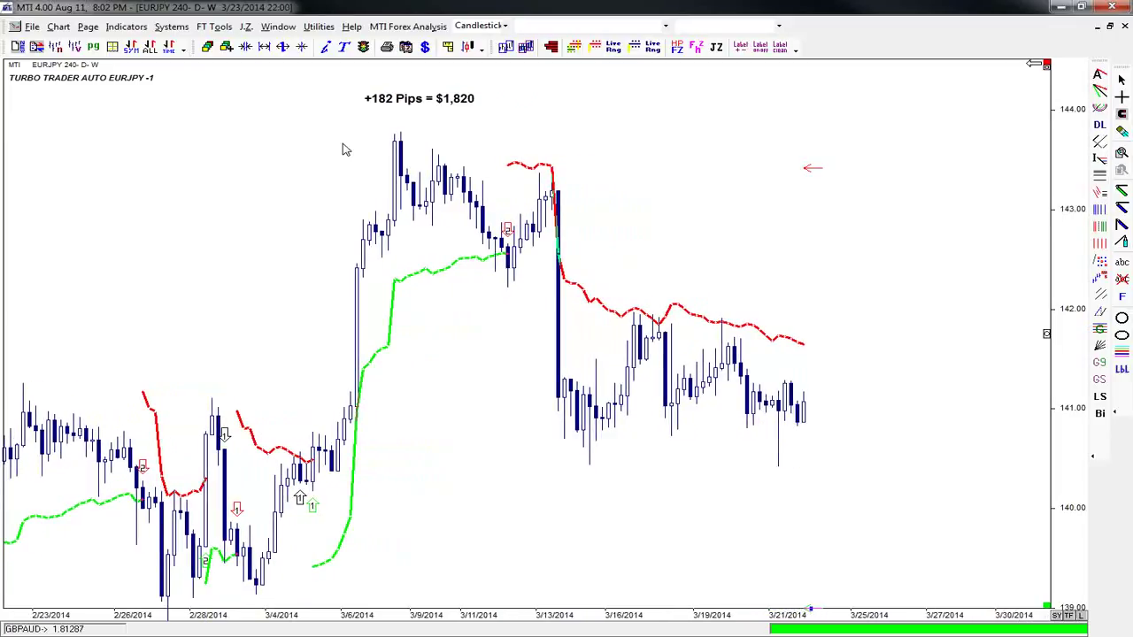
key("Right")
key("Right")
key("Right")
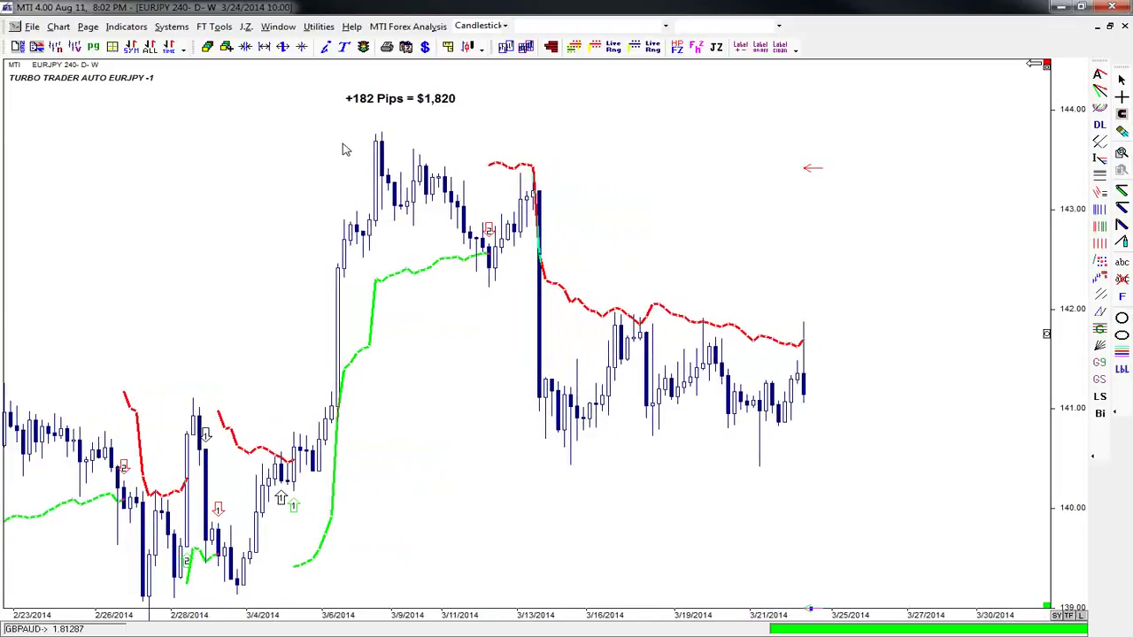
key("Right")
key("Right")
key("Right")
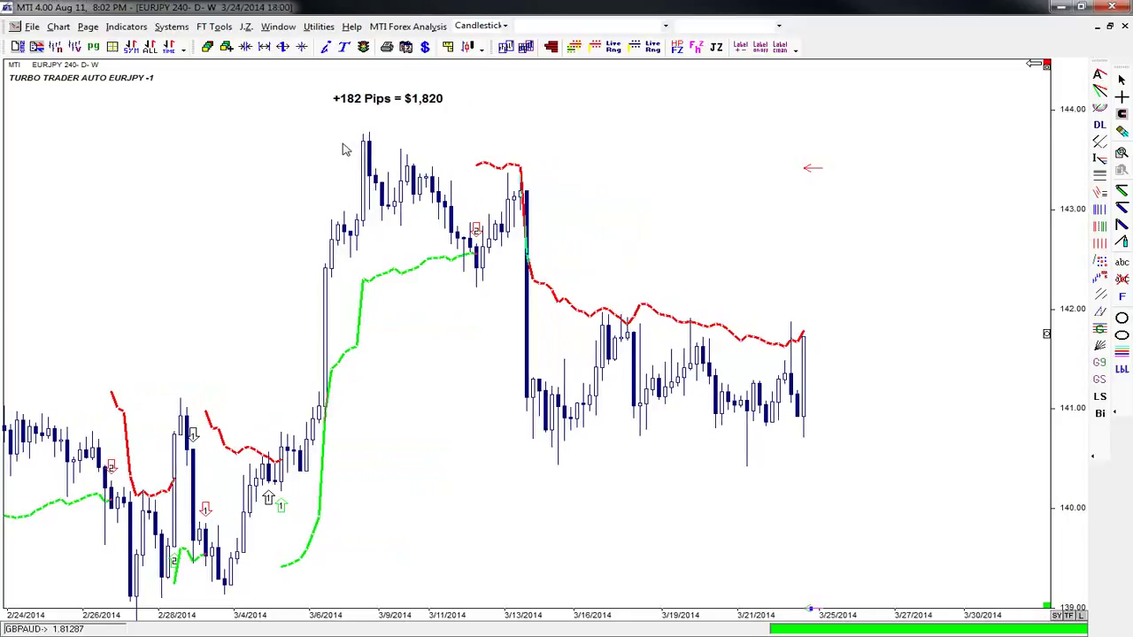
key("Right")
key("Right")
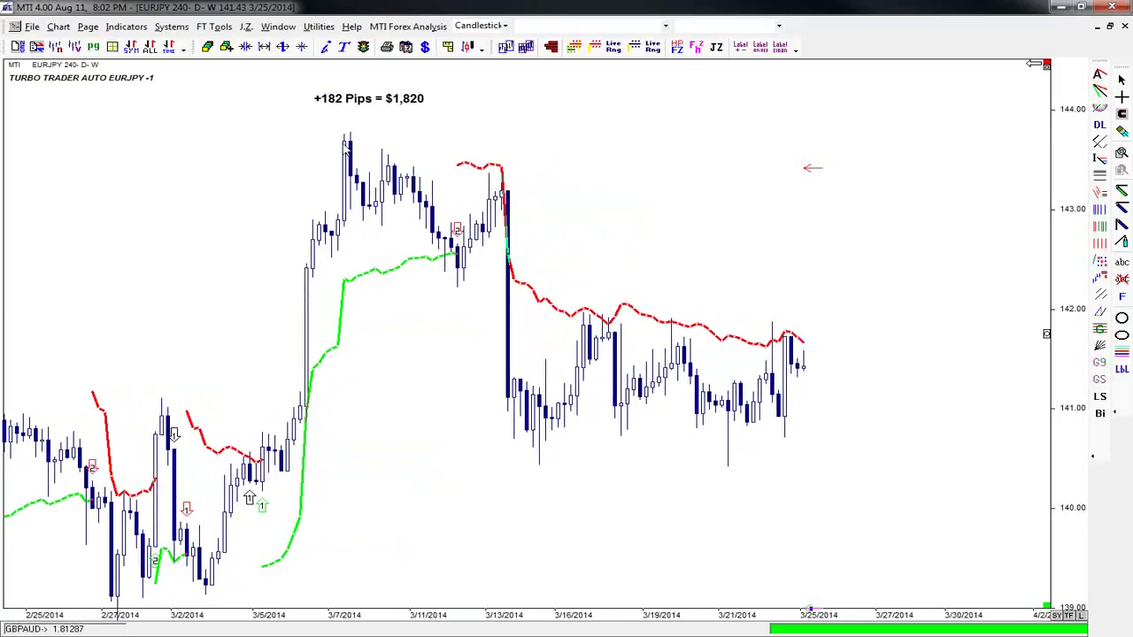
key("Right")
key("Right")
key("Right")
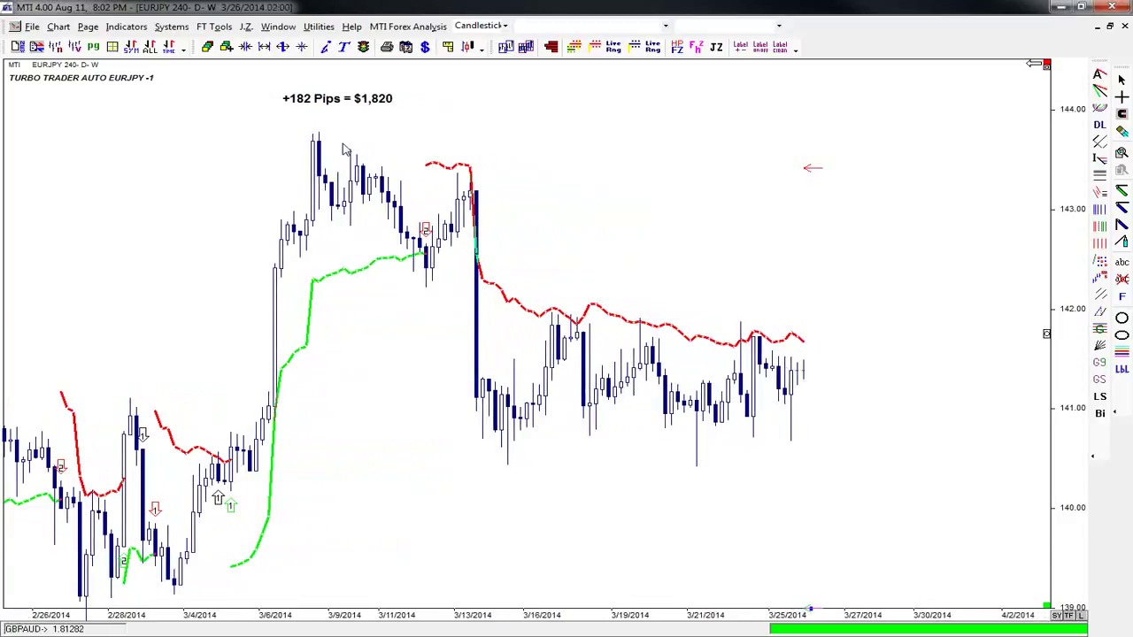
key("Right")
key("Right")
key("Right")
key("Right")
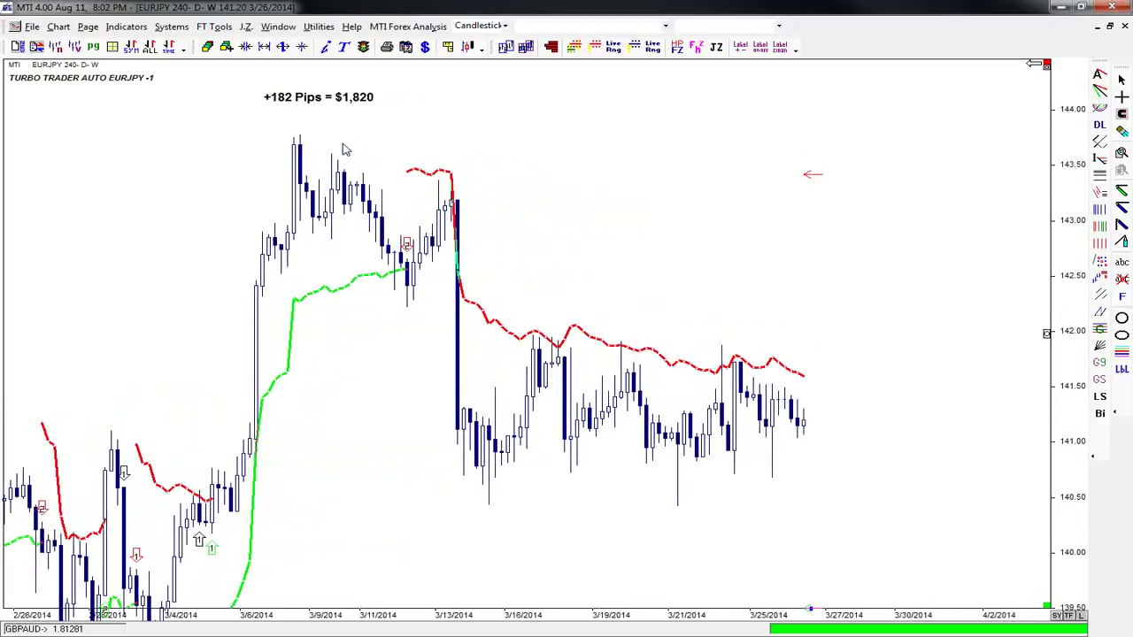
key("Right")
key("Right")
key("Right")
key("Right")
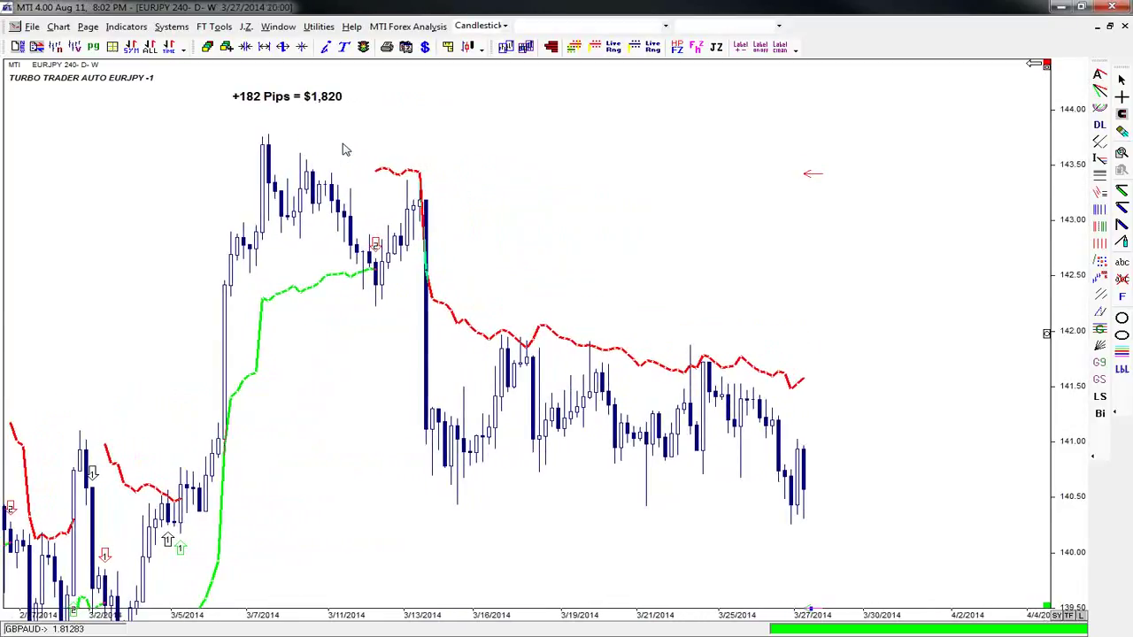
key("Right")
key("Right")
key("Right")
key("Right")
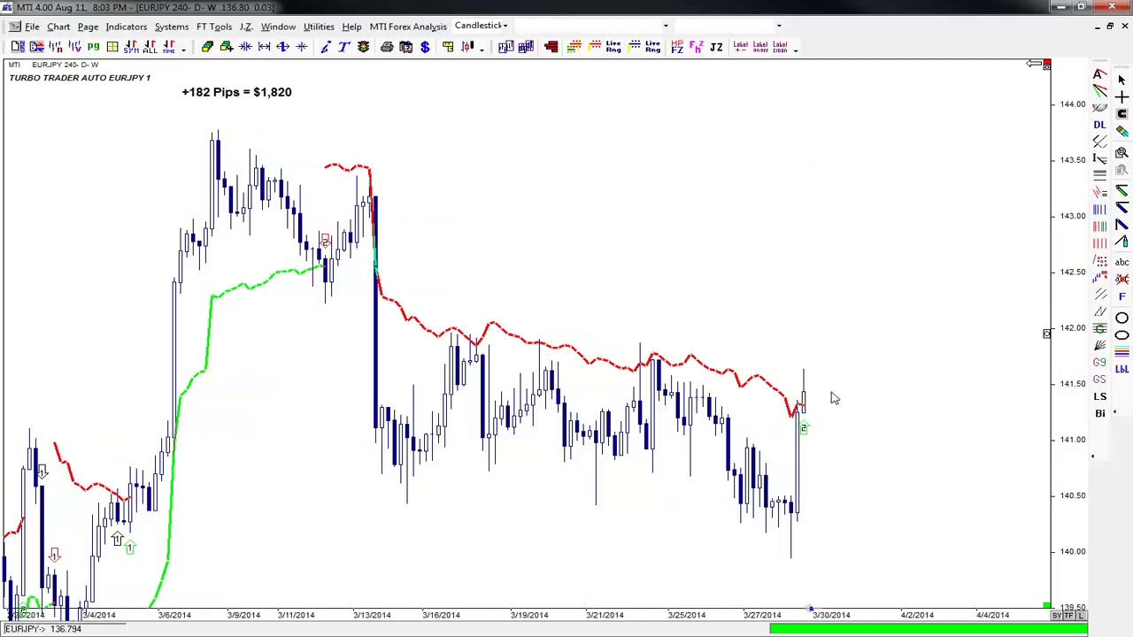
Step: Measure the short trade from the 3/12/2014 sell signal to the 3/28/2014 buy signal, and return to the normal arrow
left_click(1100, 413)
left_click_drag(327, 281, 1012, 388)
right_click(825, 350)
left_click(926, 361)
Step: Add the text "+98 Pips = $980" and move the "+182 Pips = $1,820" label directly above it
left_click(1121, 263)
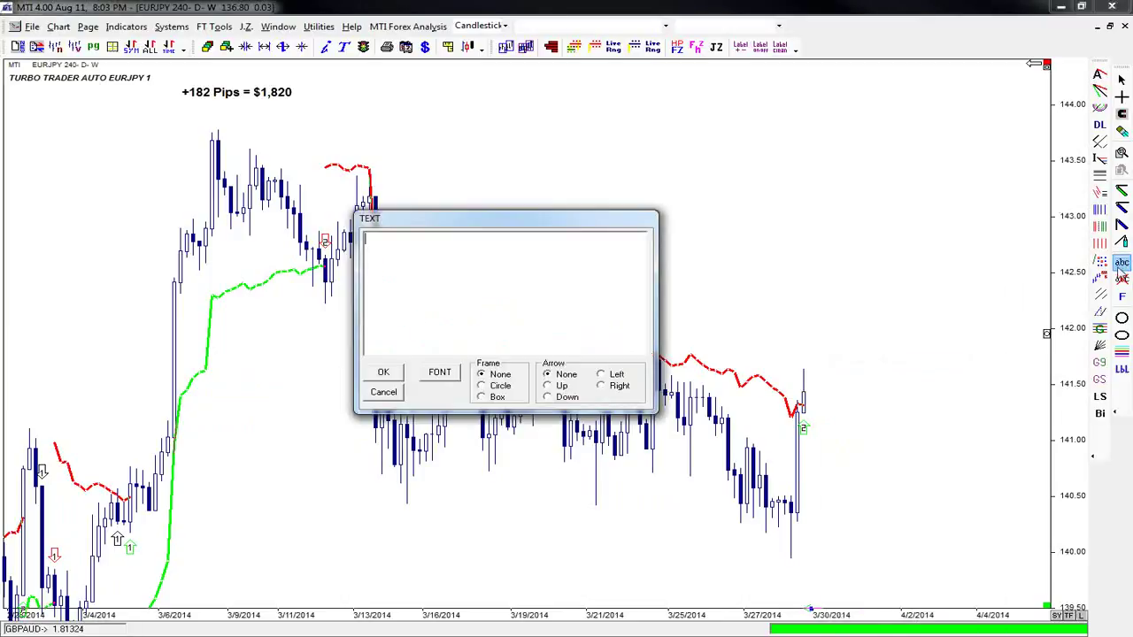
type("+98 Pips = $980")
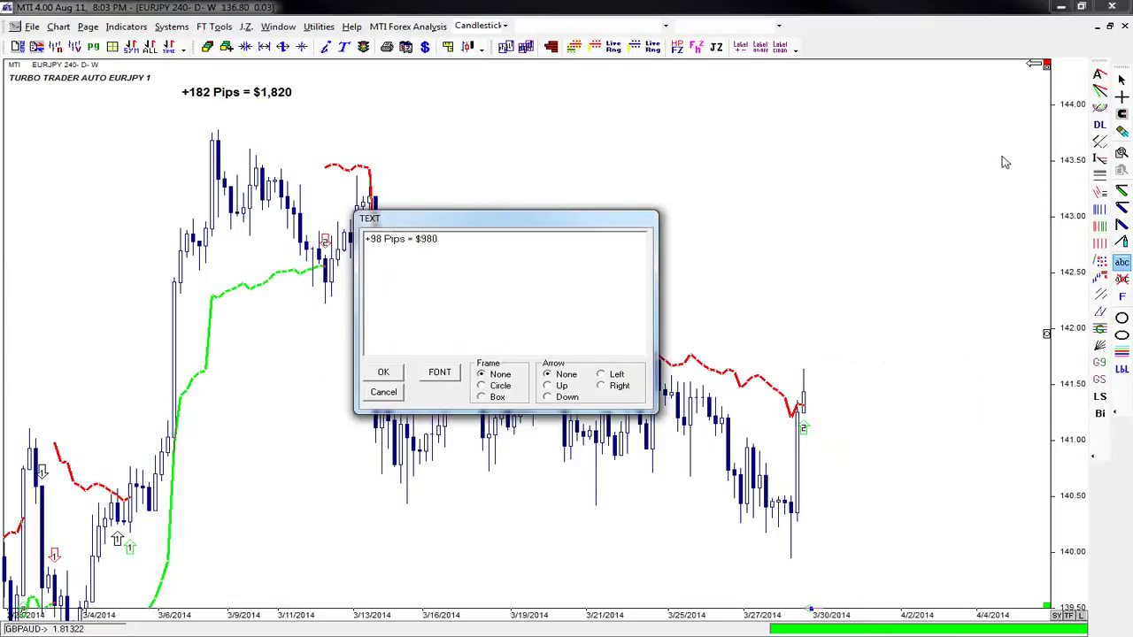
left_click(391, 373)
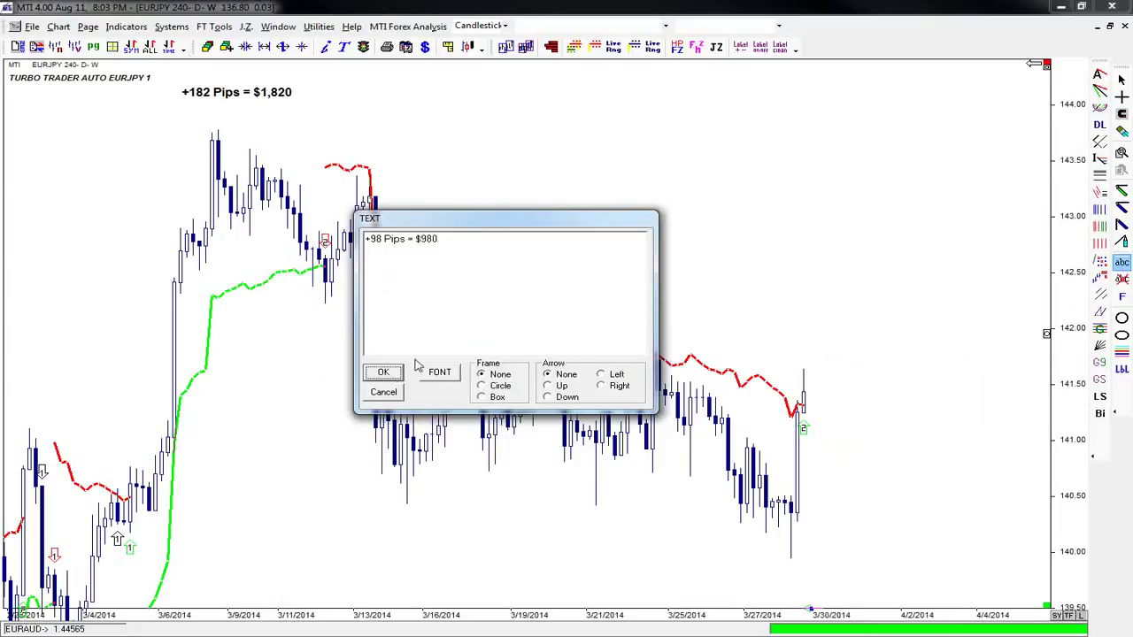
mouse_move(232, 94)
left_mouse_down()
mouse_move(651, 259)
mouse_move(749, 323)
left_mouse_up()
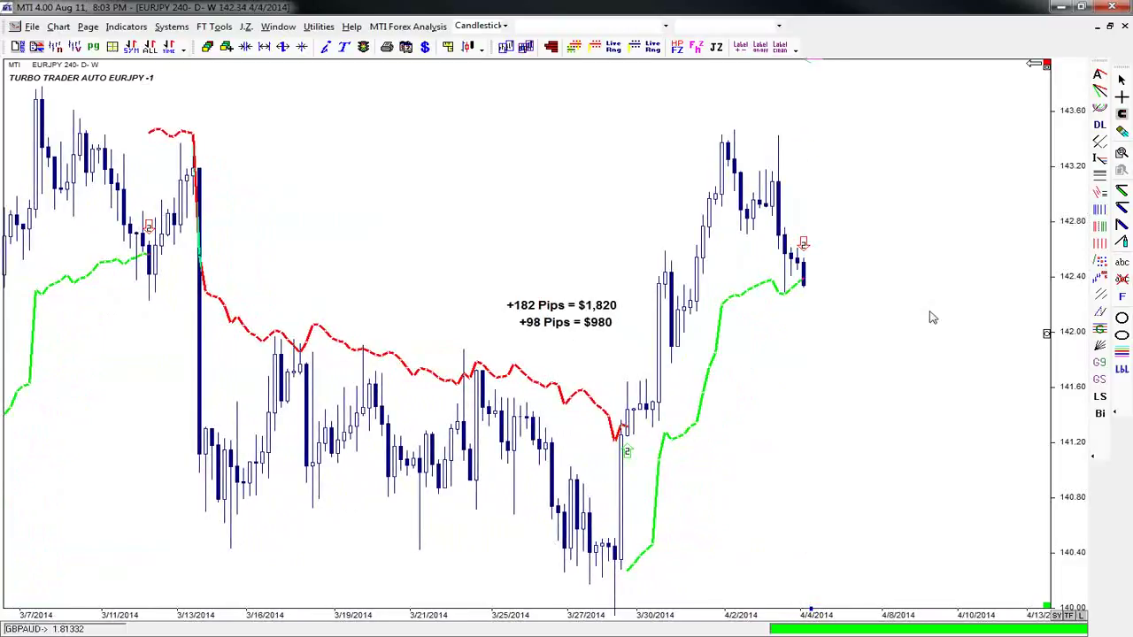
Step: Measure the long trade from the 3/28/2014 entry to the 4/4/2014 exit, and return to the normal arrow
left_click(1100, 413)
left_click_drag(628, 410, 905, 286)
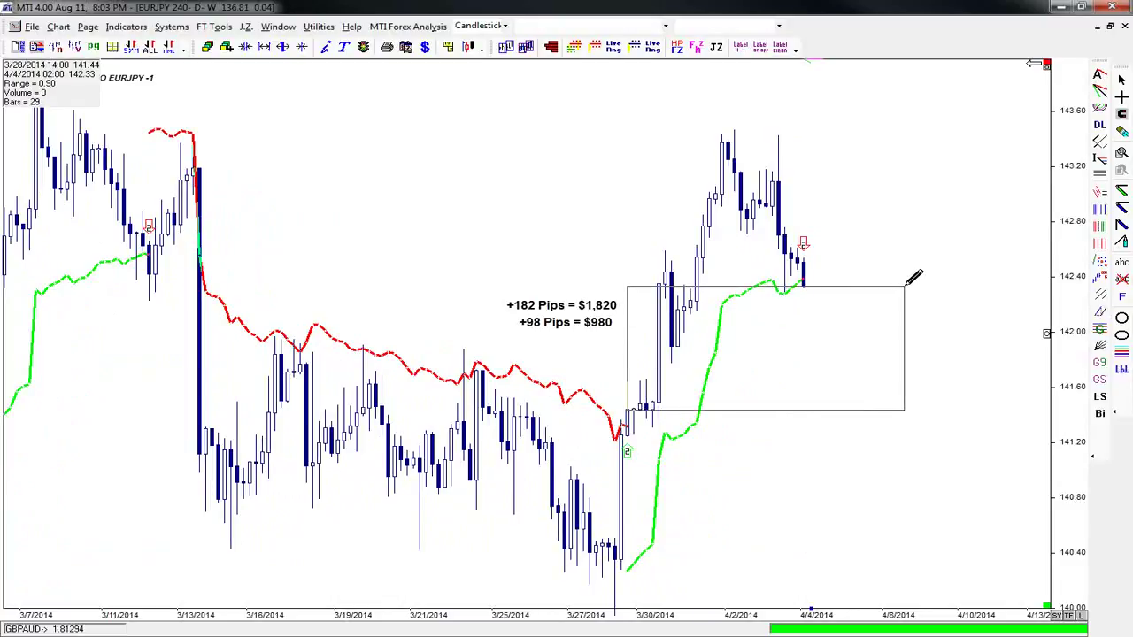
right_click(894, 280)
left_click(942, 306)
Step: Add the text "+90 Pips = $900" above the "+182 Pips" label and line up the three profit labels as a left-aligned stack
left_click(1121, 263)
type("+90 Pips = $900")
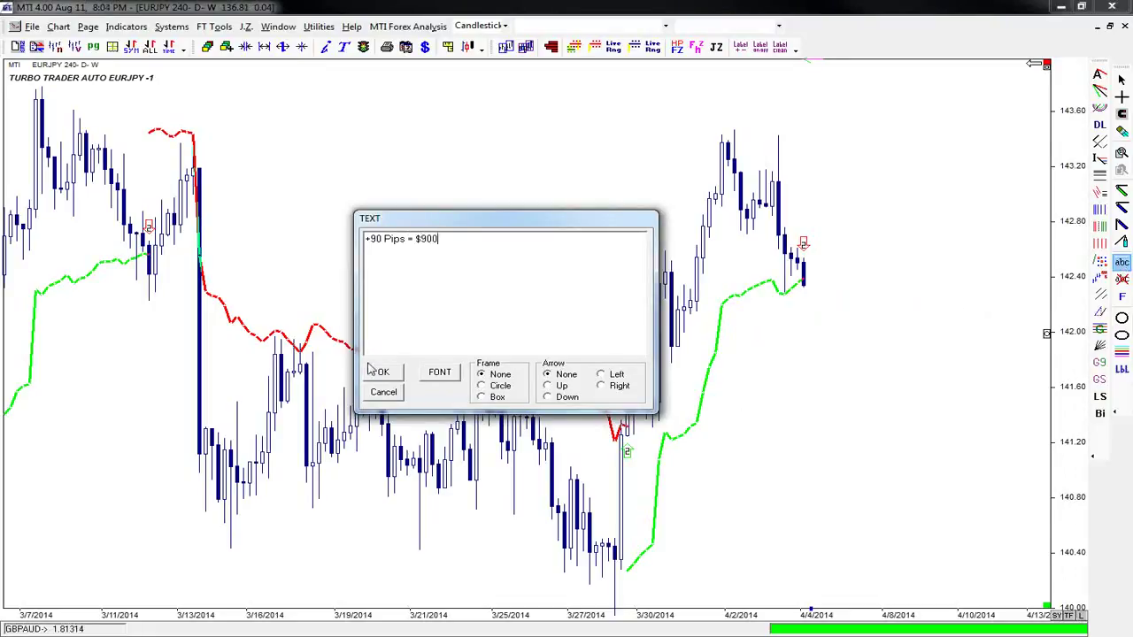
left_click(383, 372)
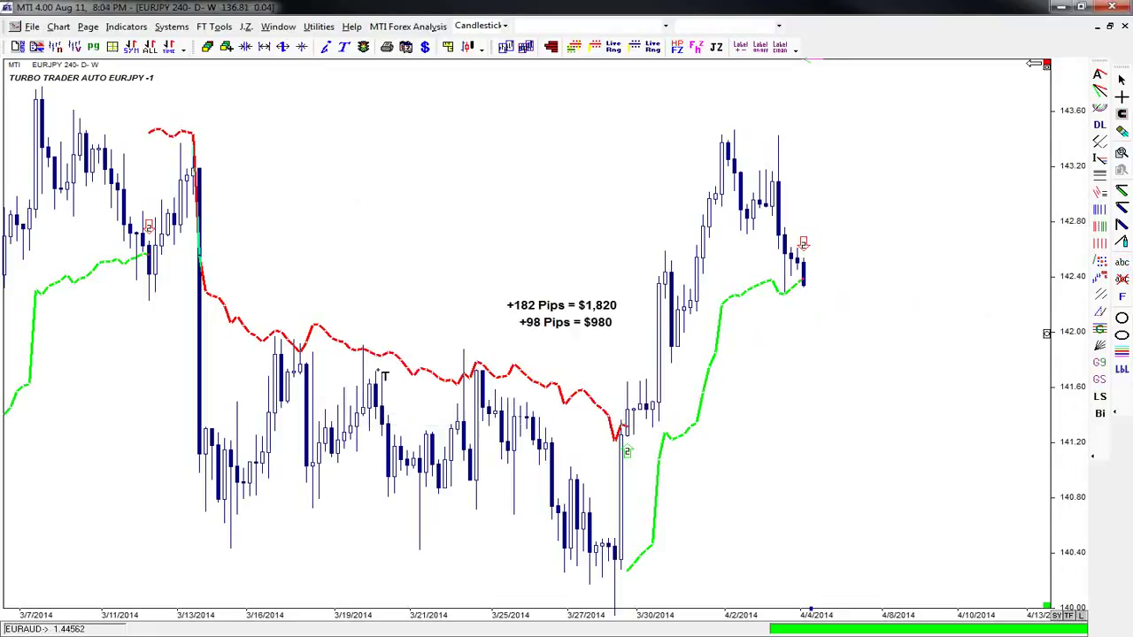
left_click(538, 282)
left_click(543, 292)
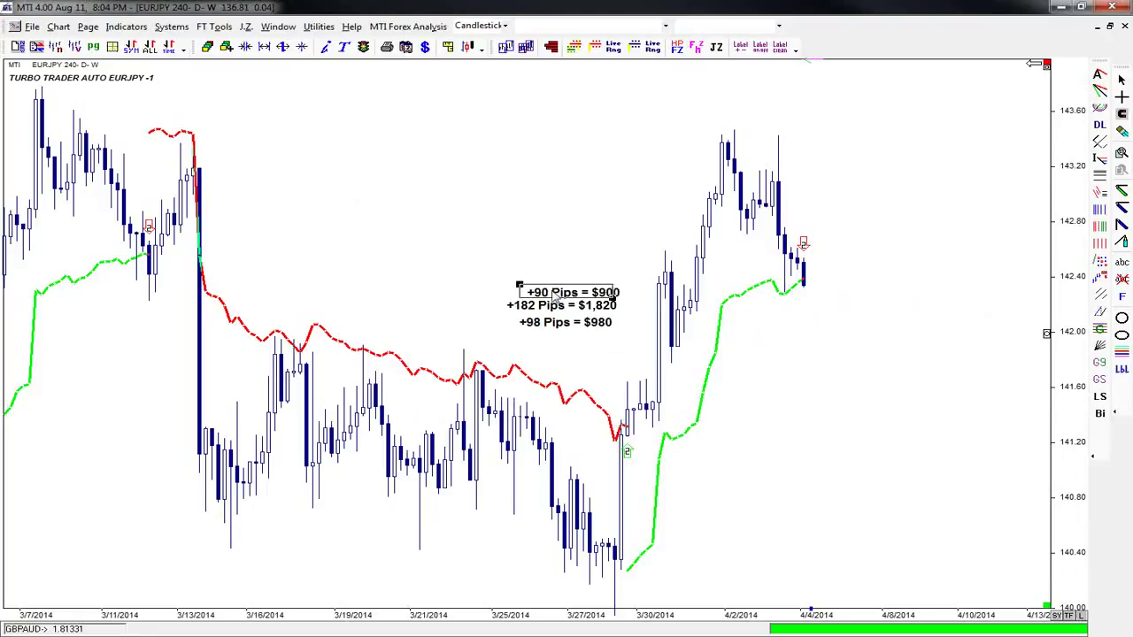
left_click_drag(546, 295, 529, 323)
left_click(543, 324)
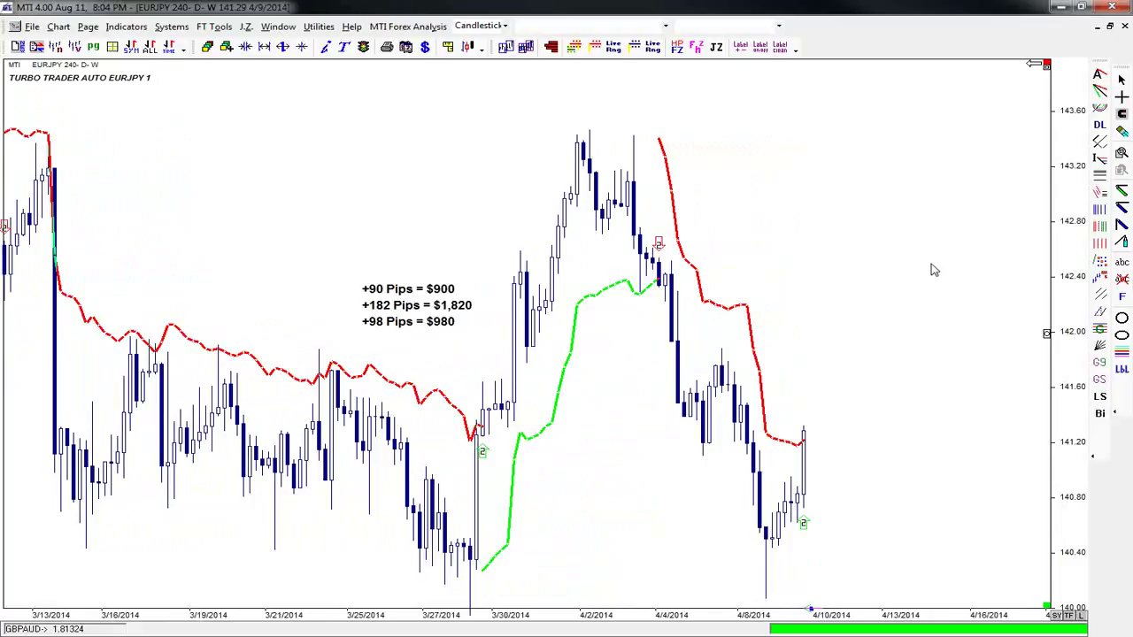
Step: Measure the short trade from the 4/4/2014 sell signal to the 4/9/2014 buy signal, and return to the normal arrow
left_click(1100, 413)
mouse_move(658, 285)
left_mouse_down()
mouse_move(827, 324)
mouse_move(932, 430)
left_mouse_up()
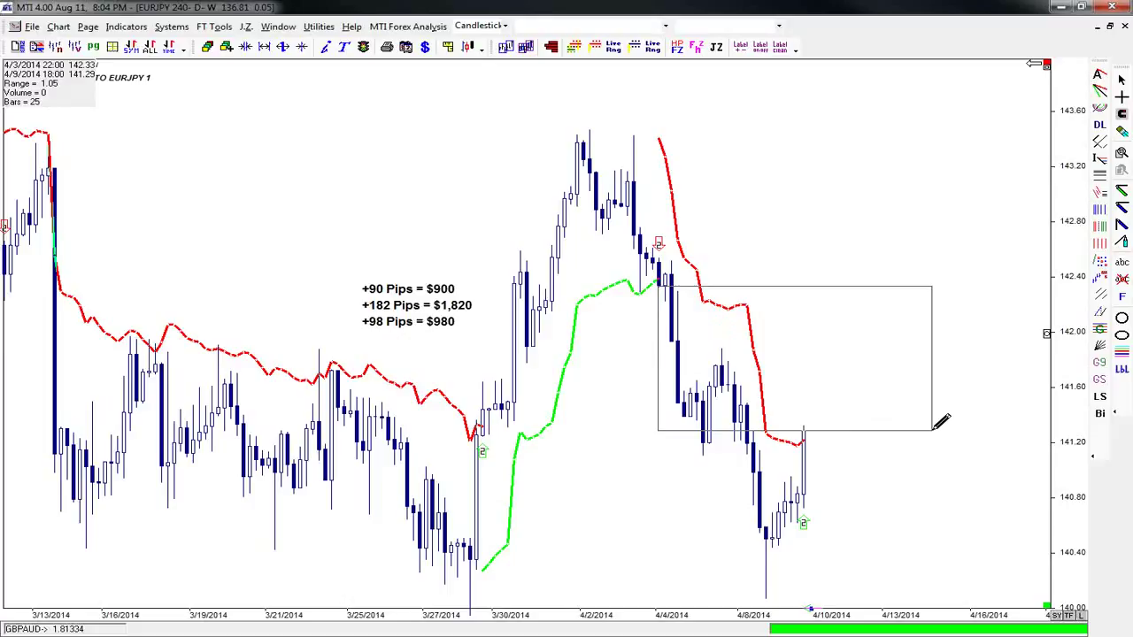
right_click(855, 108)
left_click(876, 115)
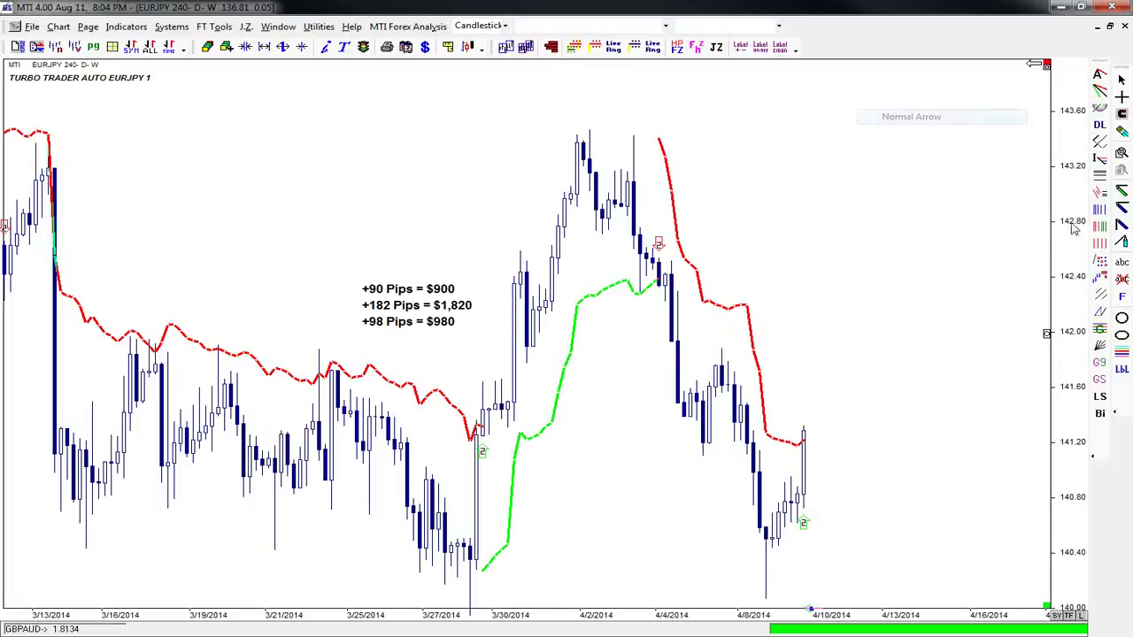
Step: Add the text "+105 Pips = $1,050" and align it directly above the "+90 Pips = $900" label
left_click(1122, 264)
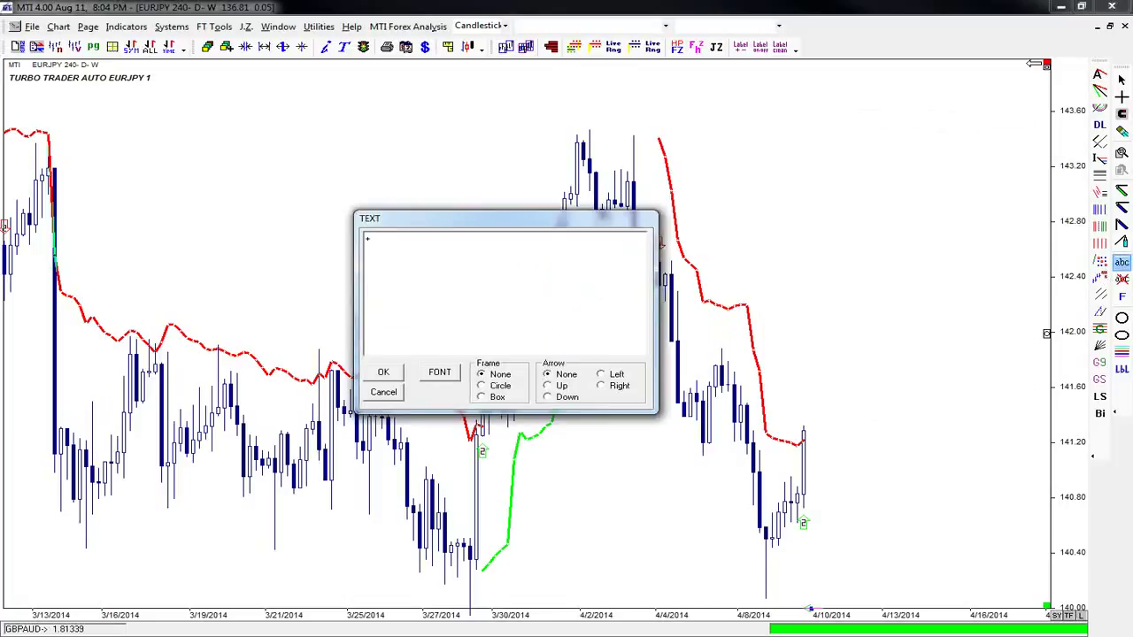
type("+105 Pips = $1,050")
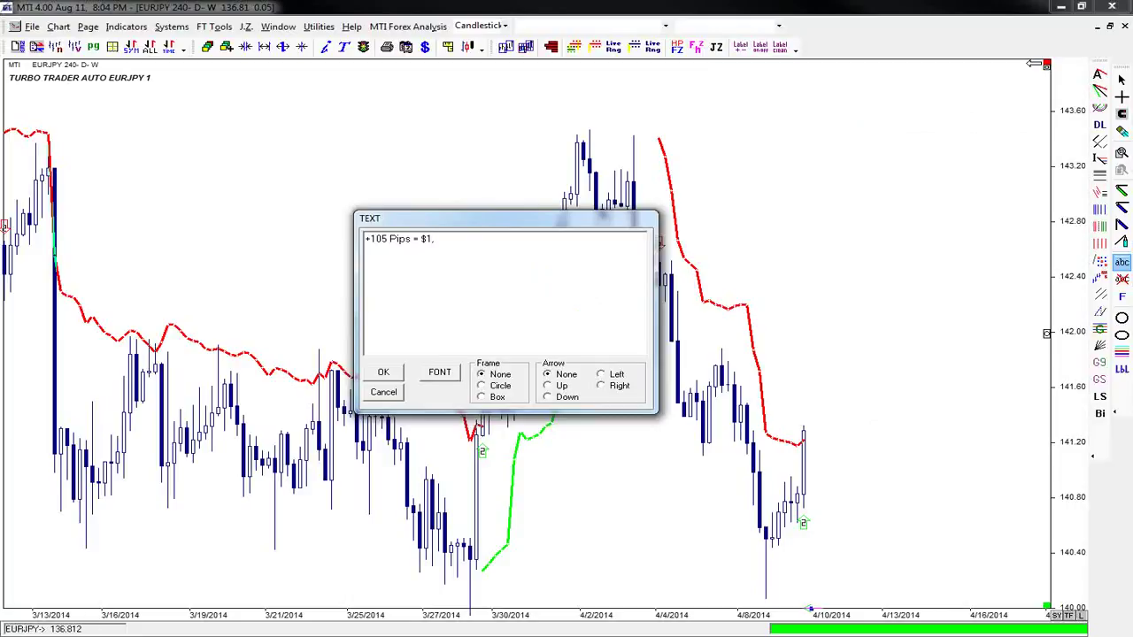
left_click(384, 372)
left_click(393, 279)
left_click_drag(397, 282, 363, 266)
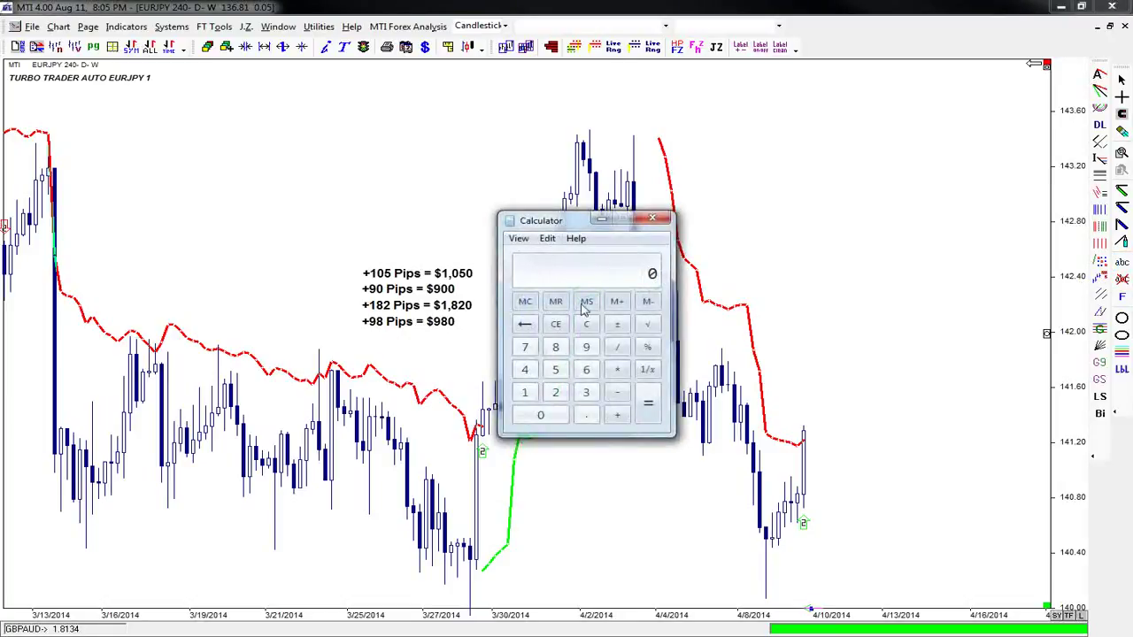
Step: Add up the four EURJPY profits 1050, 900, 1820 and 980 in the Calculator, and close it
type("1050")
key("plus")
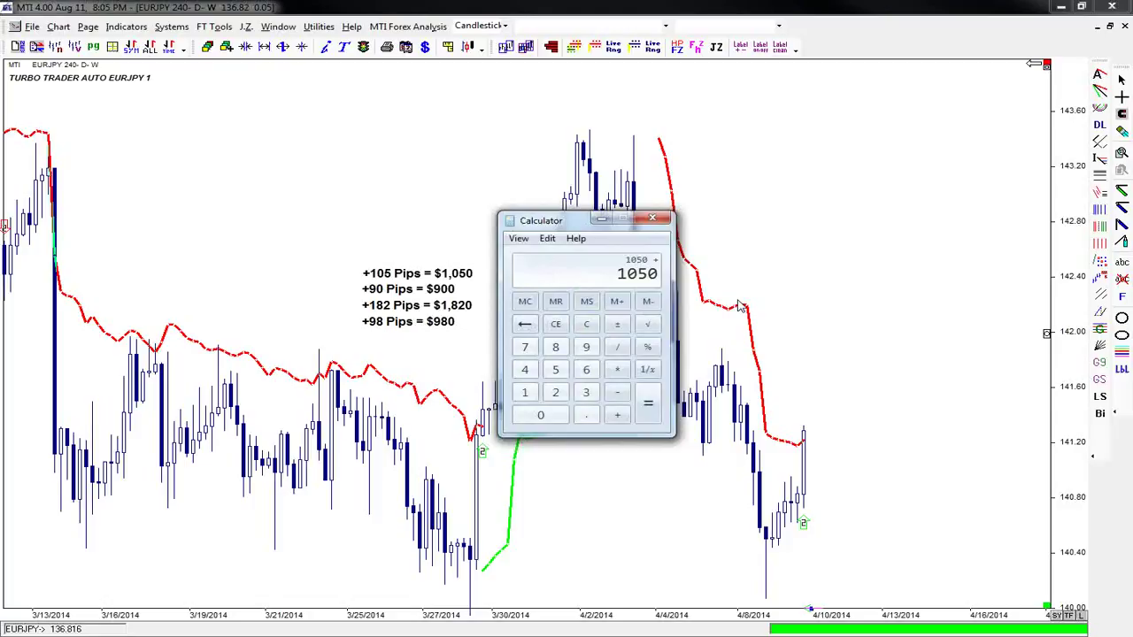
type("900")
key("plus")
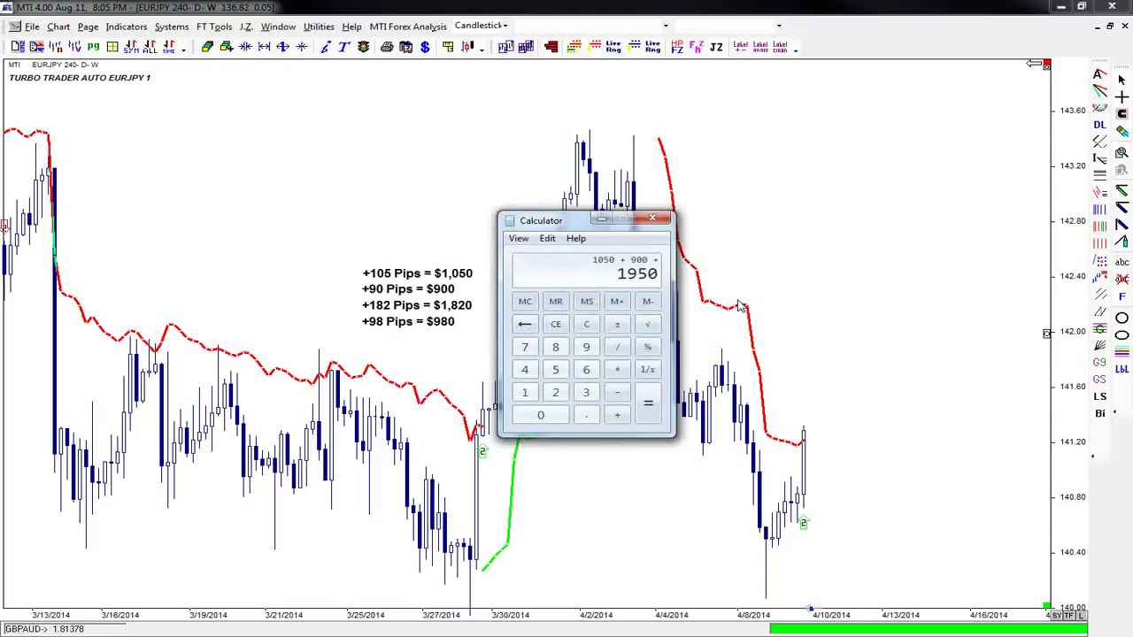
type("1820")
key("plus")
type("980")
key("Return")
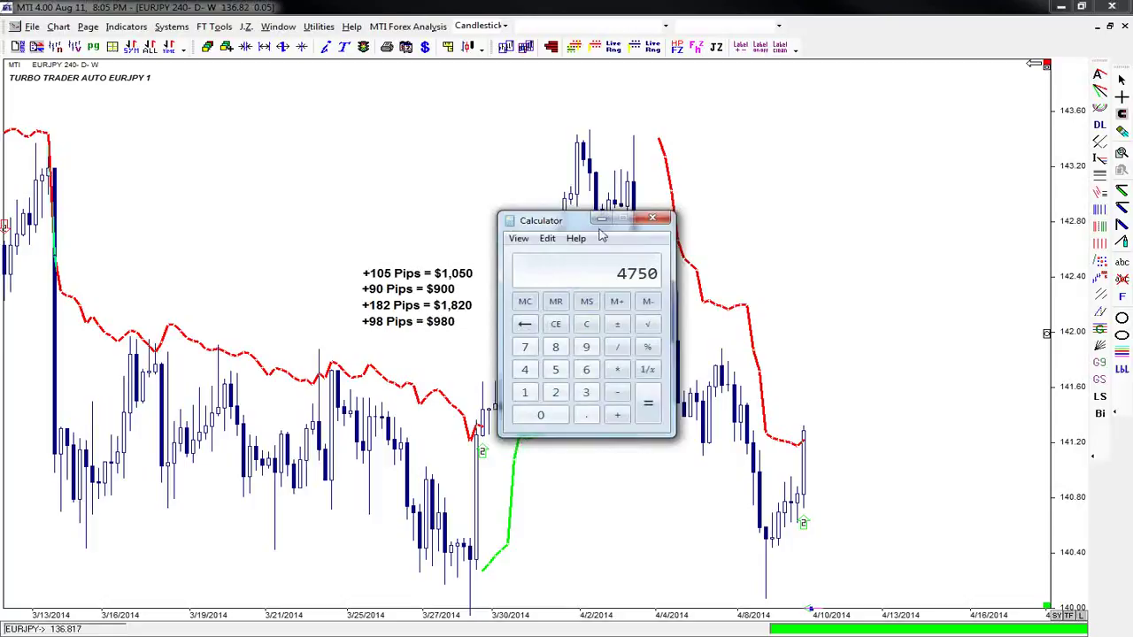
left_click(652, 219)
Step: Add a two-line text "$4750 Profit" and "6 weeks time", placed in the empty area above the pip labels
left_click(1122, 262)
type("$4750")
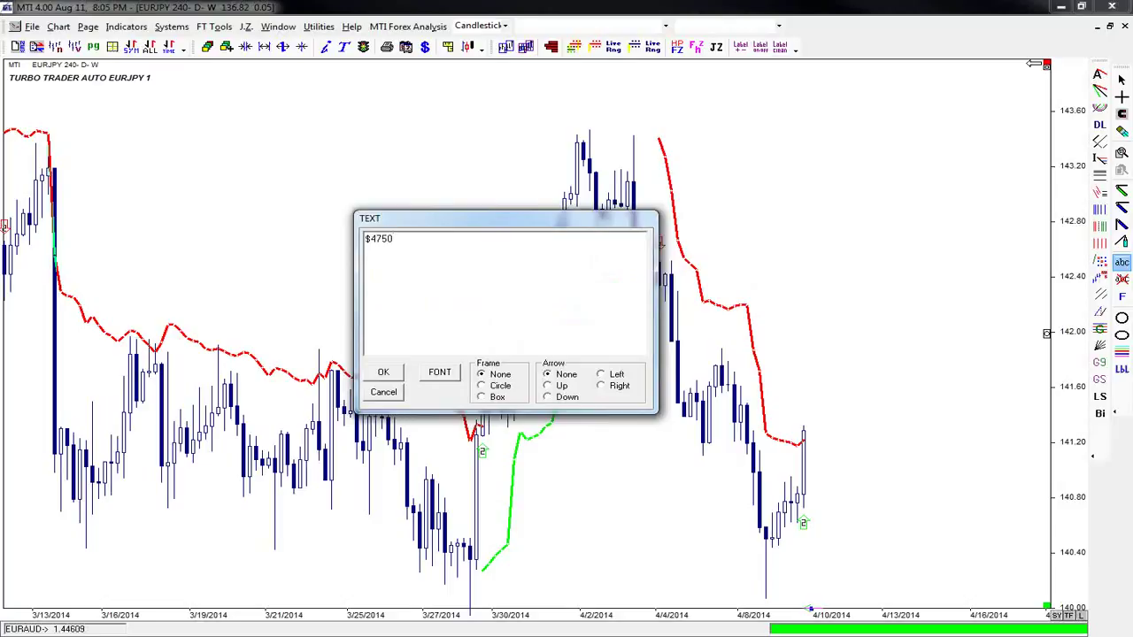
type(" Profit")
key("Return")
type("6 weeek")
key("BackSpace")
key("BackSpace")
key("BackSpace")
type("eks time")
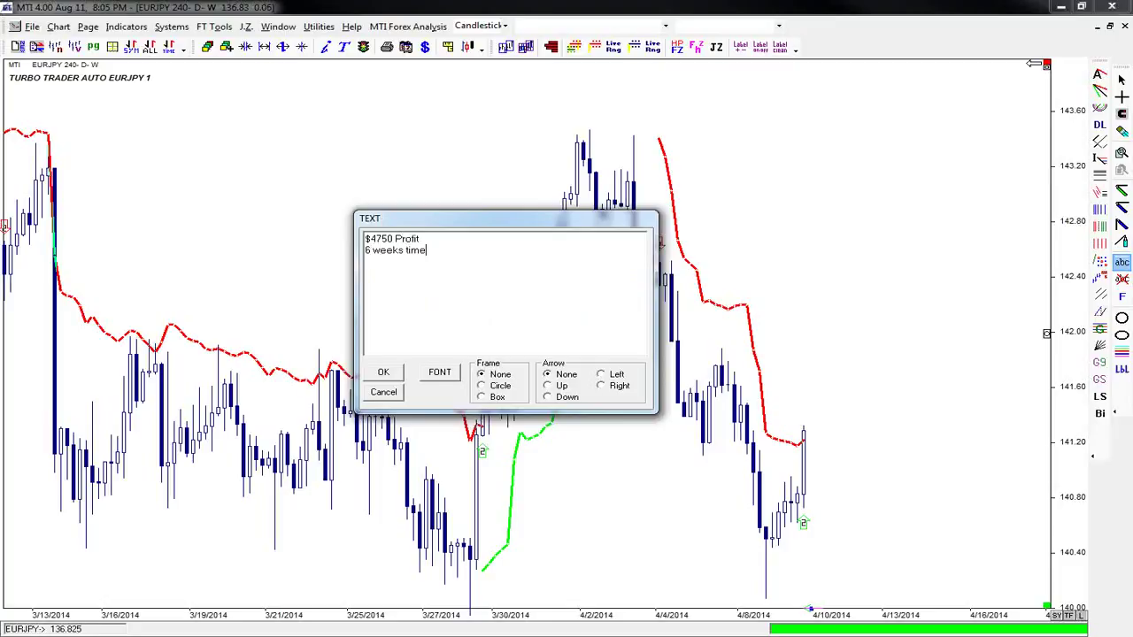
left_click(376, 373)
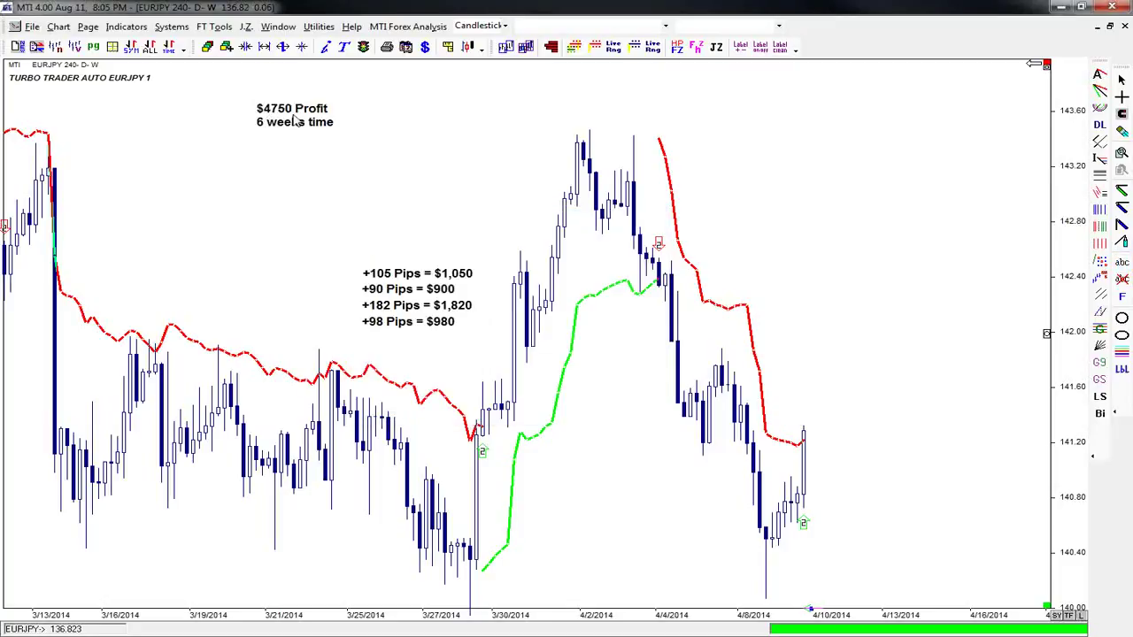
left_click_drag(297, 120, 297, 167)
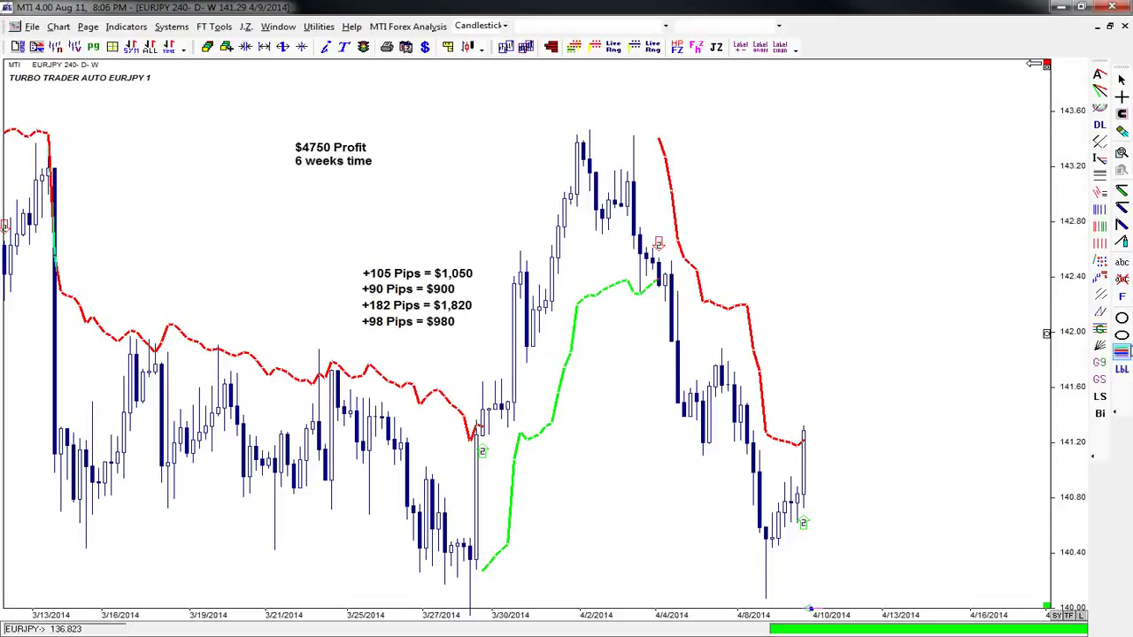
Step: Draw a yellow-filled ellipse around the "$4750 Profit 6 weeks time" text, and return to the normal arrow
left_click(1121, 335)
left_click(1051, 343)
left_click_drag(216, 106, 446, 209)
right_click(534, 192)
left_click(536, 196)
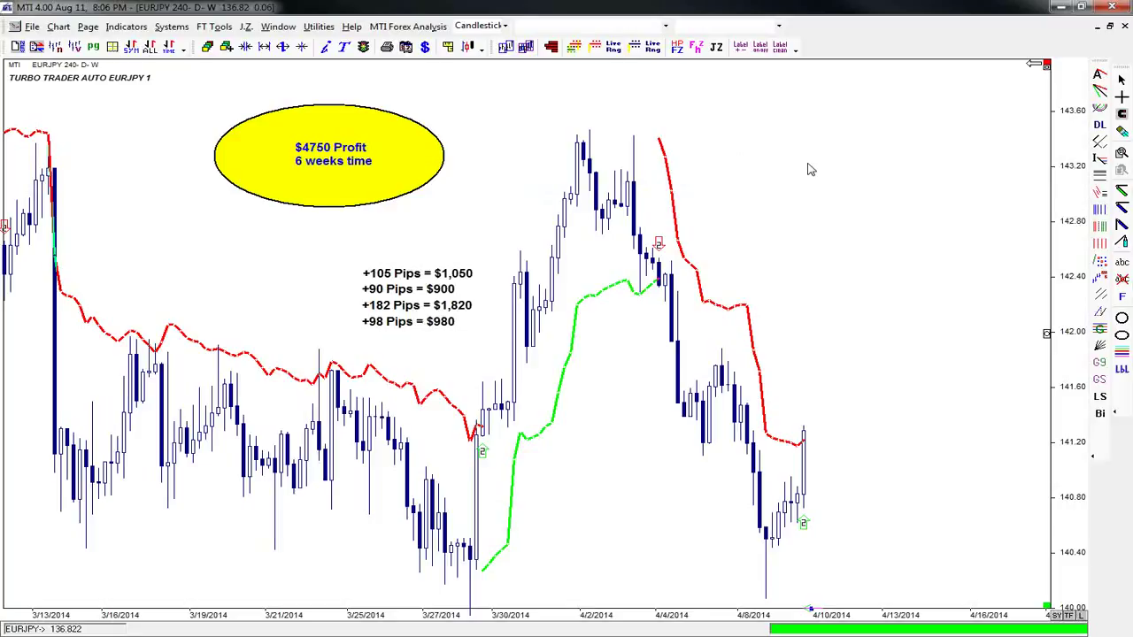
Step: Return to the view of all three charts, add 6950 and 4750 in the Calculator, and move its window slightly
left_click(1111, 27)
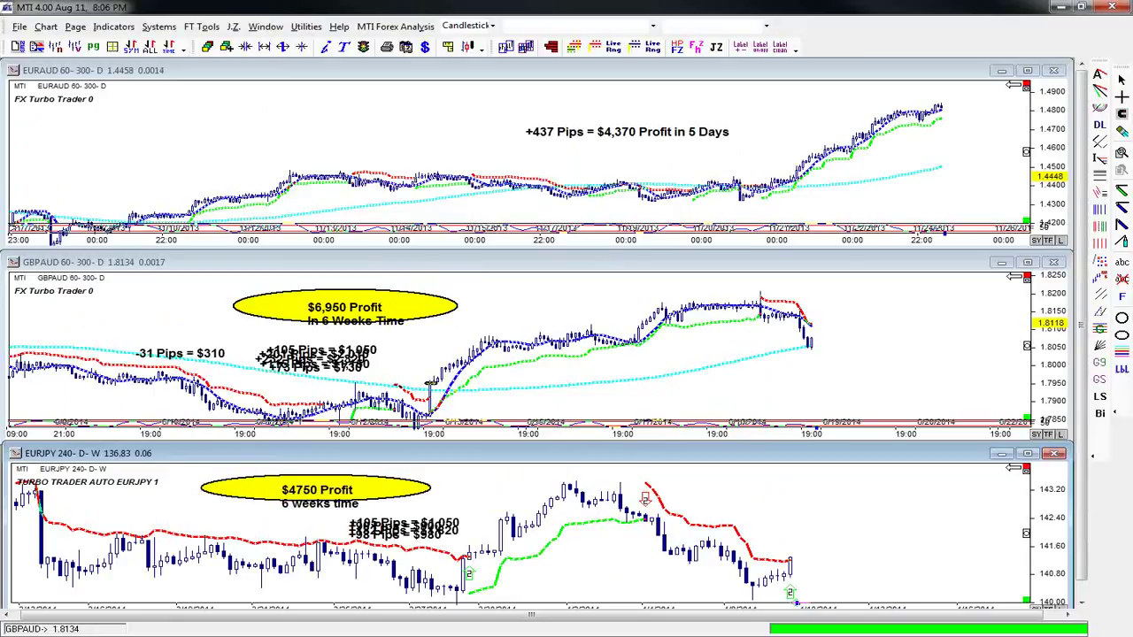
key("XF86Calculator")
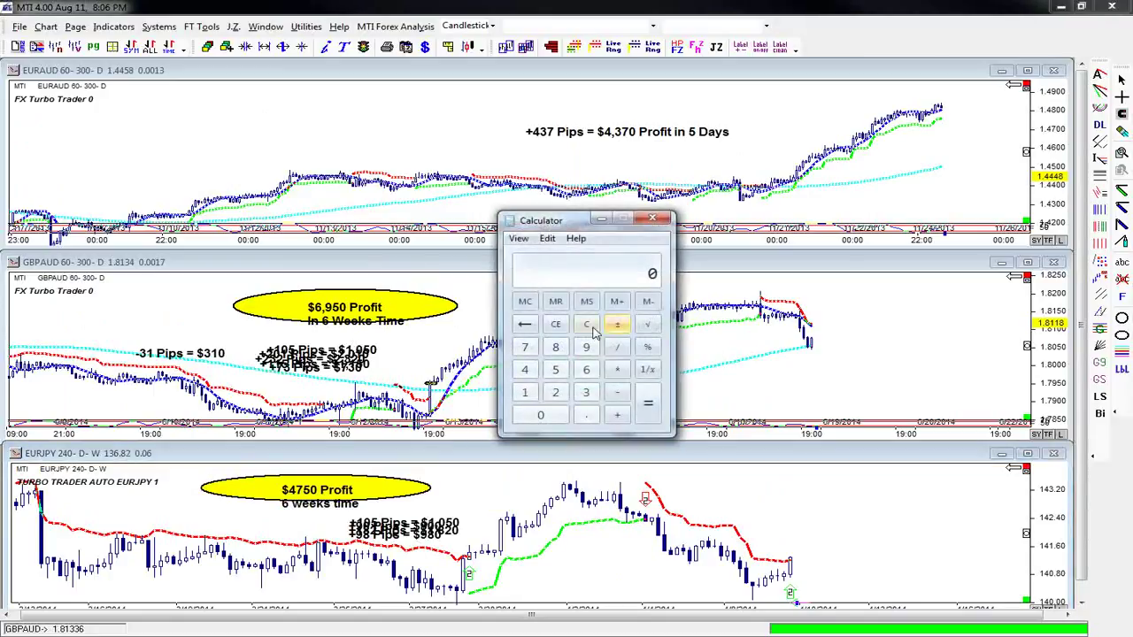
type("6950 + ")
type("4750")
key("Return")
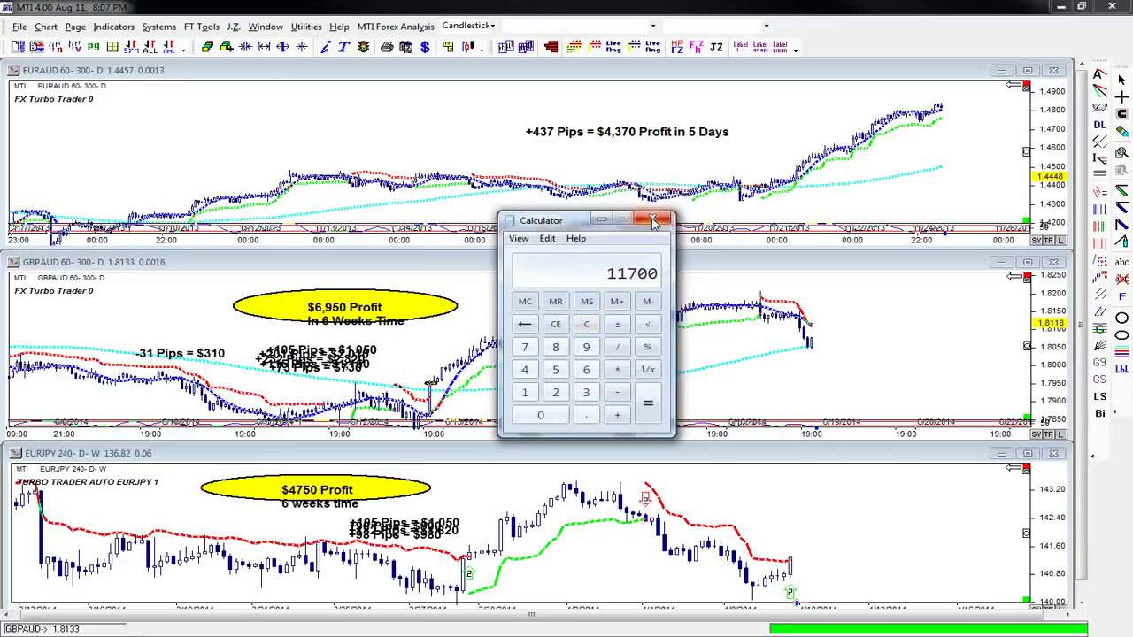
left_click_drag(570, 227, 601, 206)
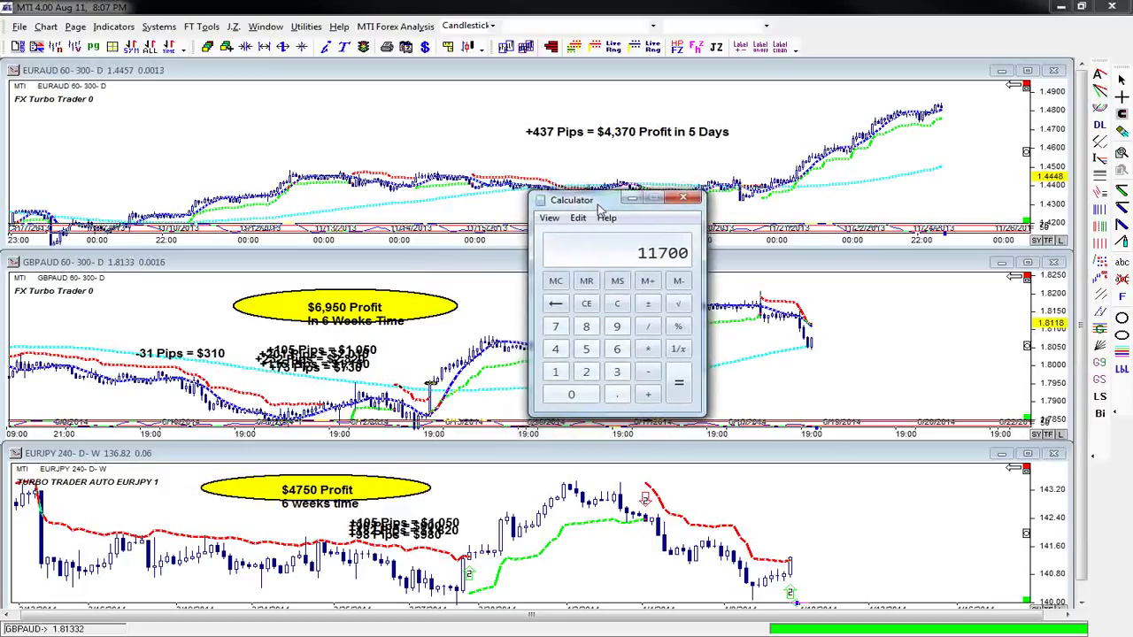